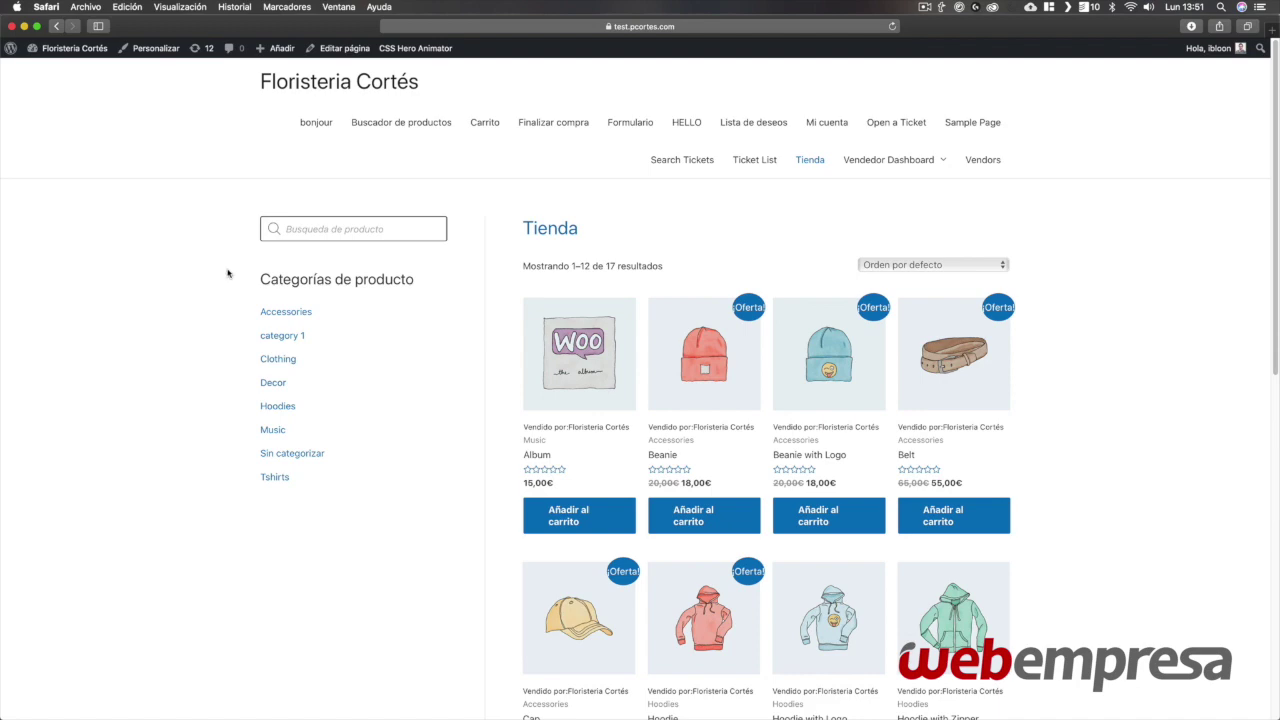
scroll(821, 428, down, 8)
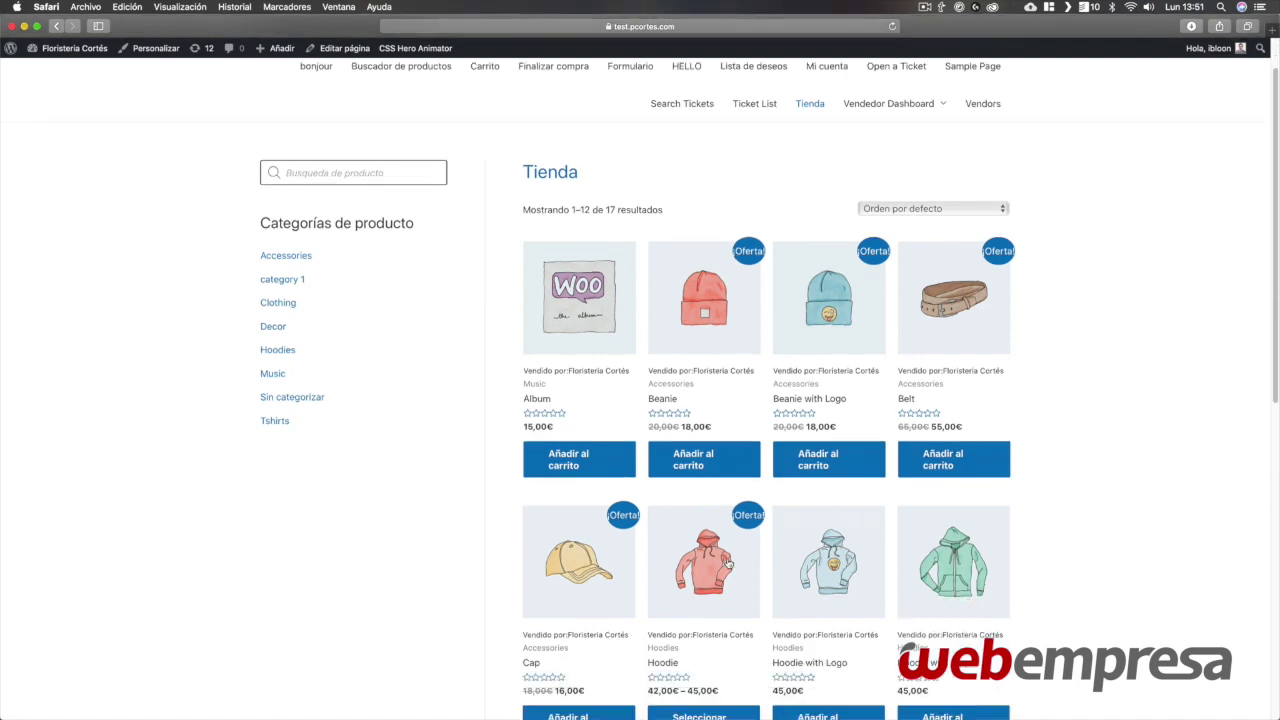
scroll(1010, 480, up, 3)
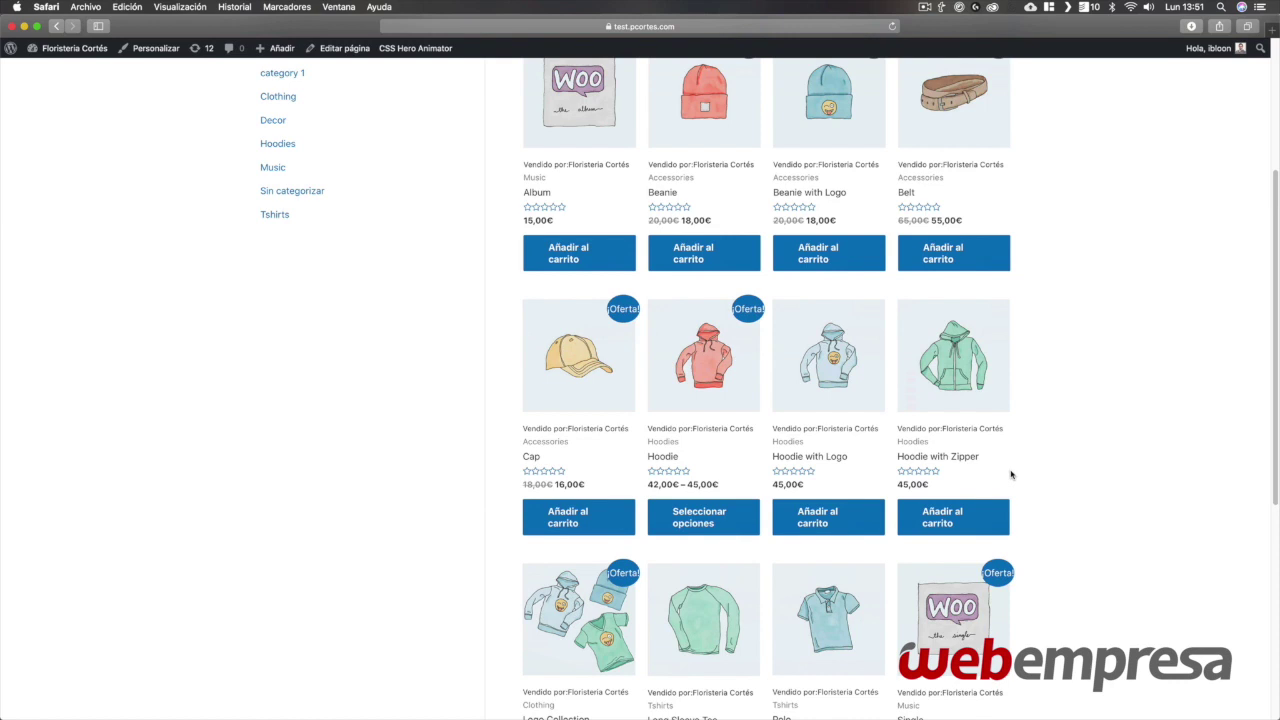
scroll(862, 485, up, 5)
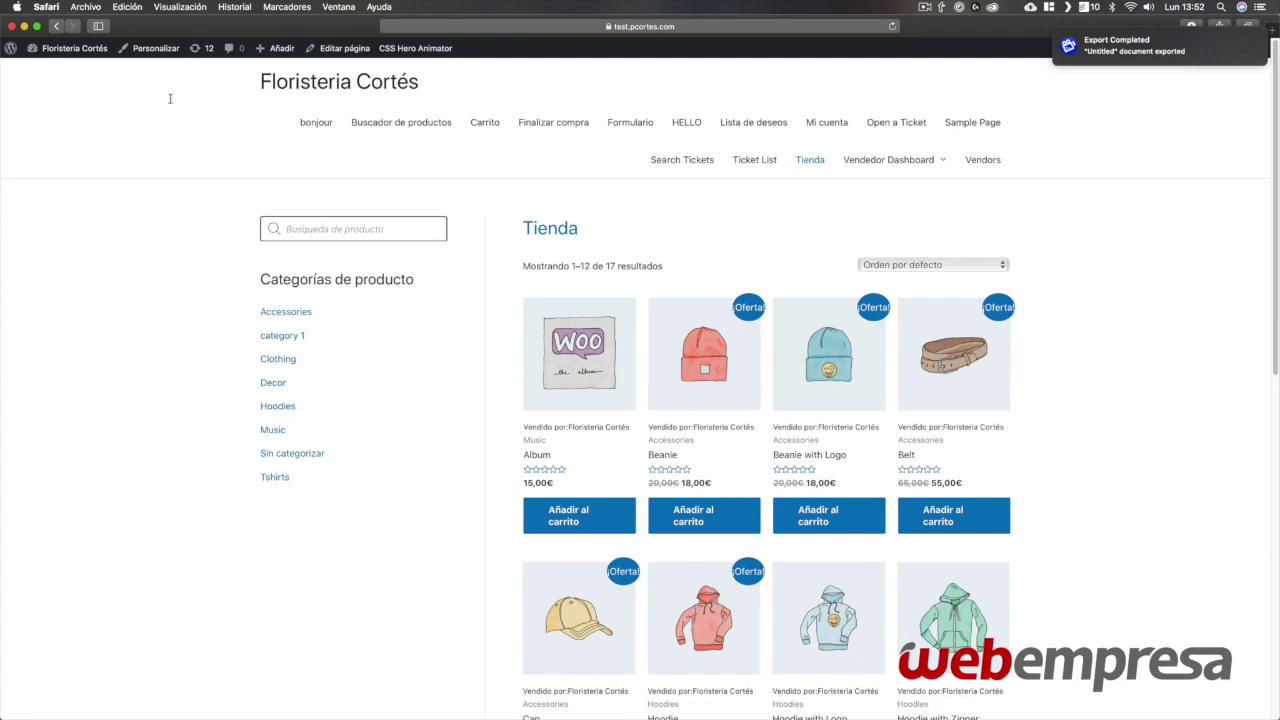
scroll(813, 300, down, 3)
scroll(813, 300, up, 3)
- Open the CSV product importer from the product list in the store's admin dashboard
click(100, 48)
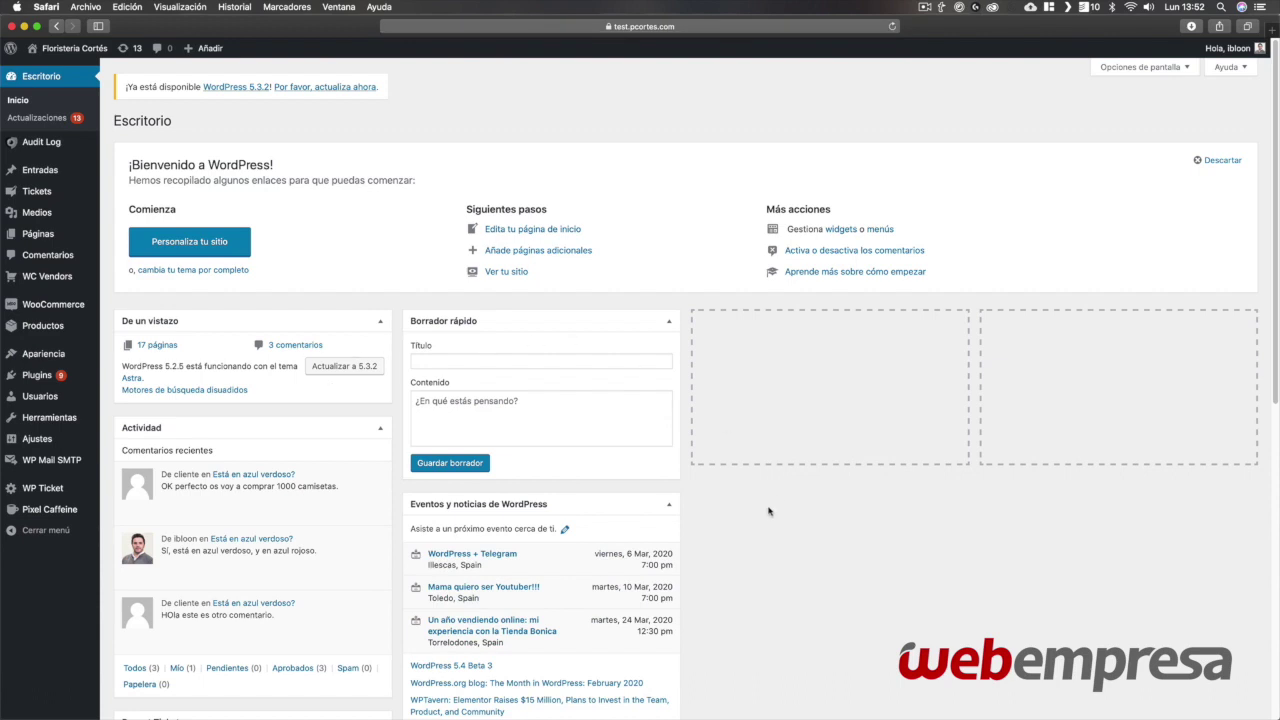
mouse_move(64, 309)
click(58, 330)
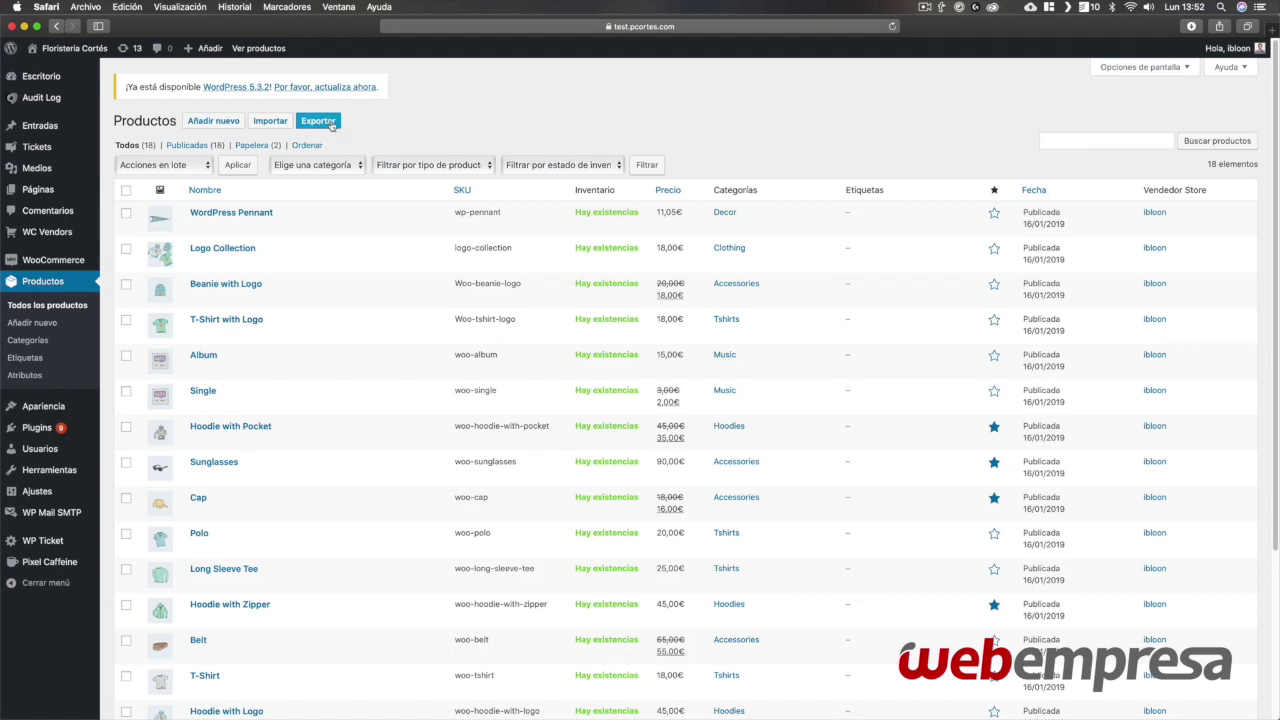
click(271, 121)
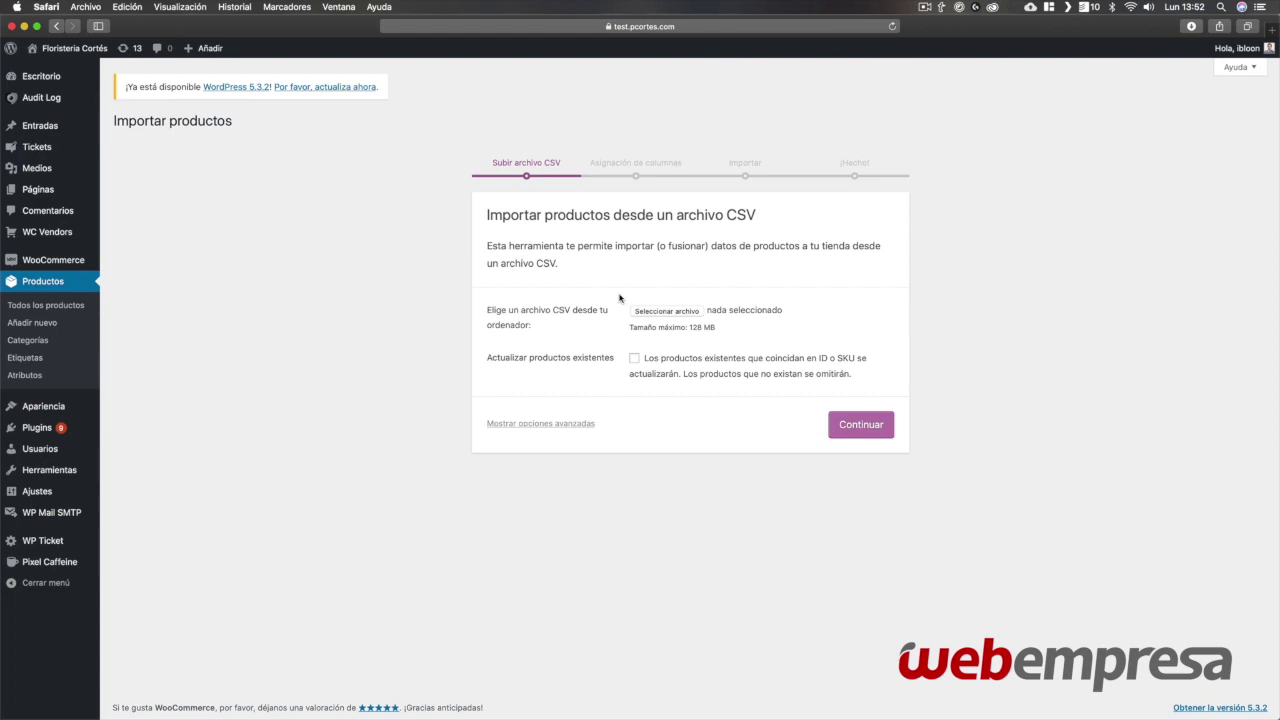
- Choose "Hoja de cálculo sin título - wc-importer-sample-products-2.csv" from Descargas, leave updating existing products off, and continue to the column mapping
click(636, 359)
click(634, 358)
click(673, 313)
click(572, 119)
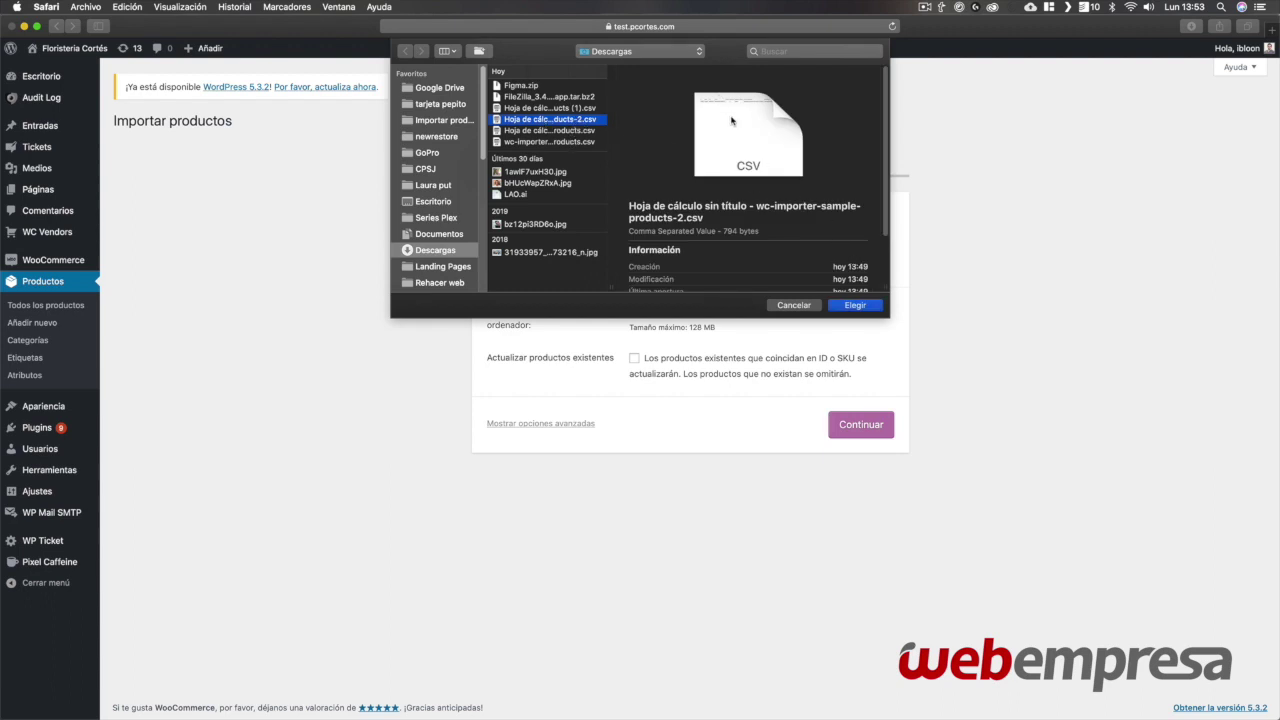
key(space)
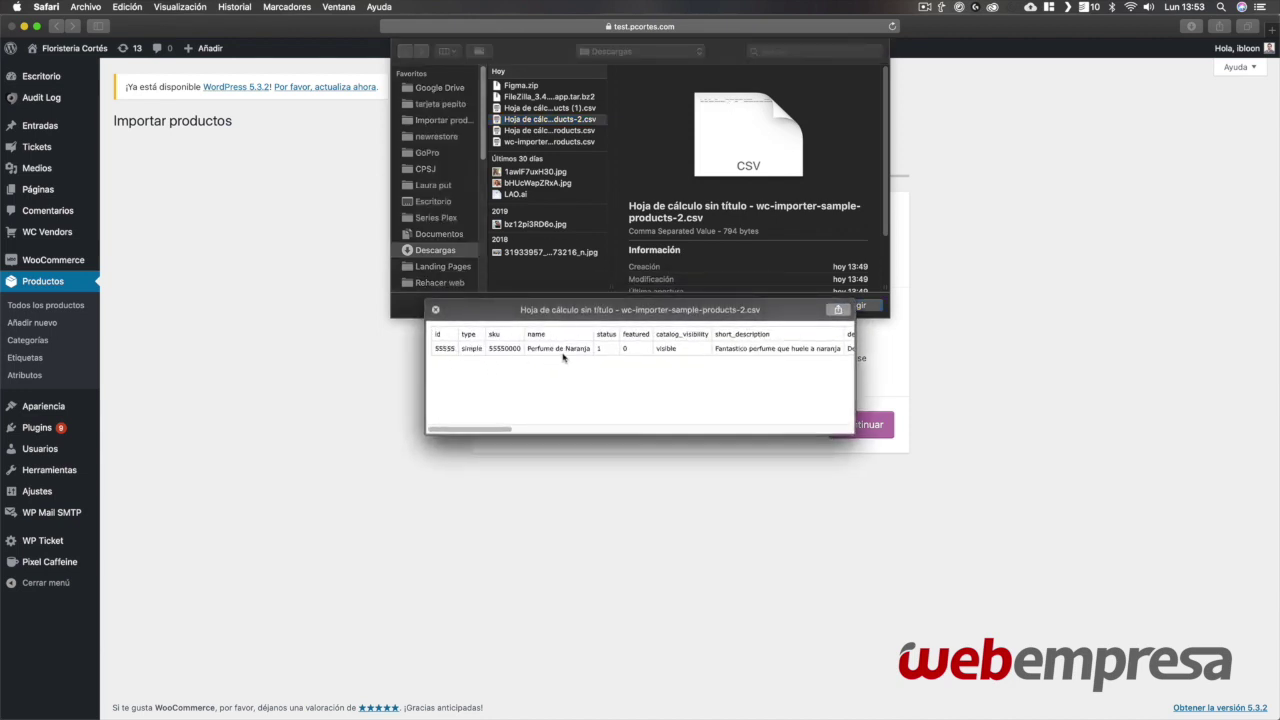
key(space)
click(848, 307)
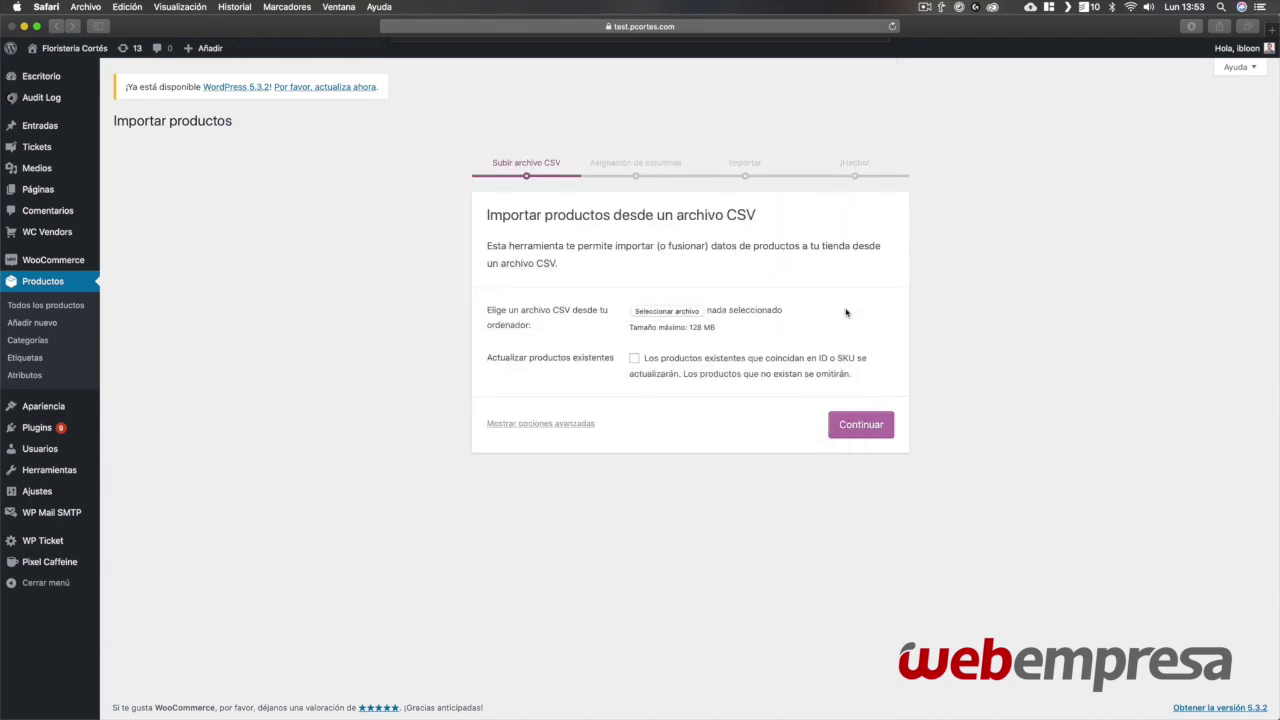
click(849, 425)
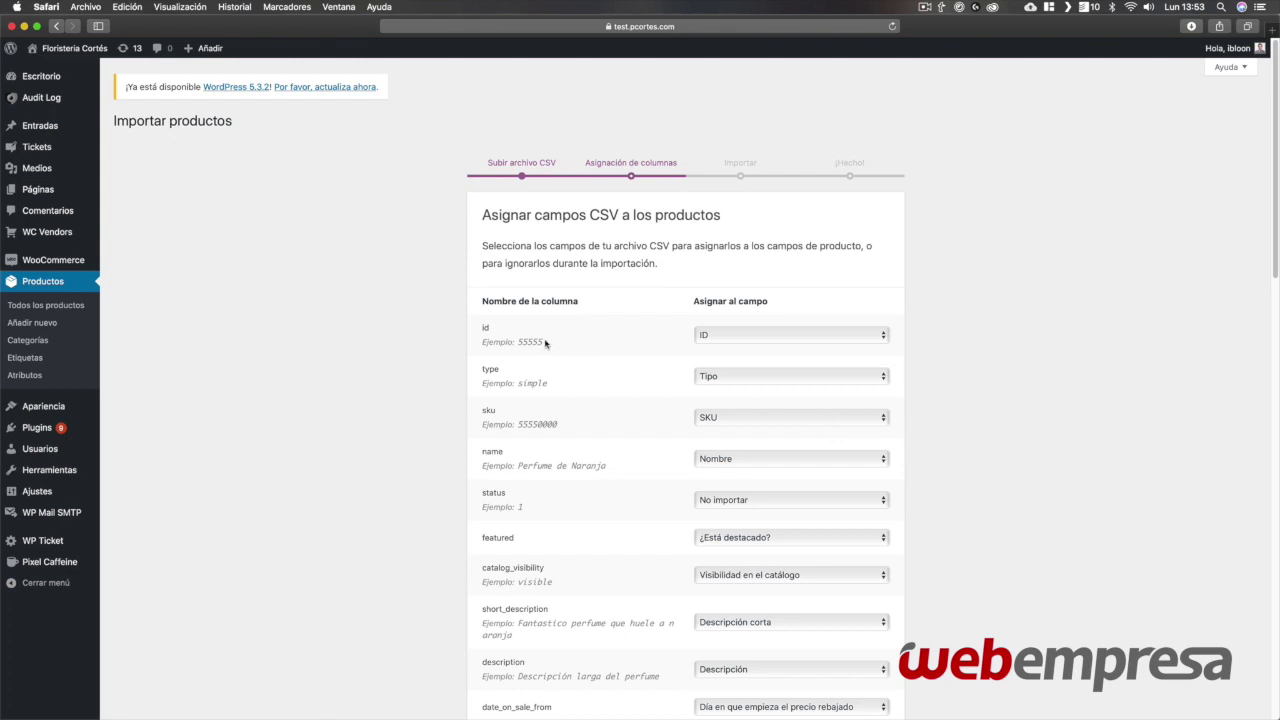
- Examine the CSV columns, their example values and assigned product fields, including the field options available for the id column
double_click(530, 341)
scroll(524, 430, down, 1)
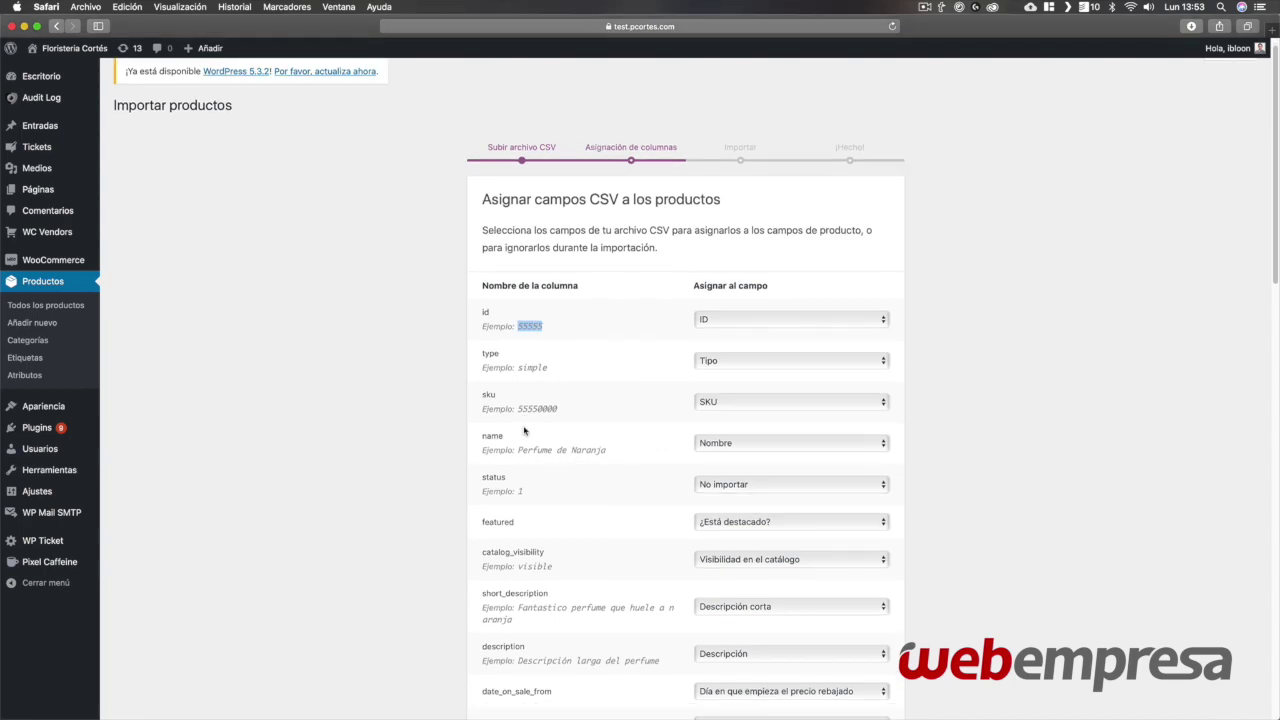
click(632, 366)
scroll(657, 377, down, 5)
scroll(659, 374, down, 20)
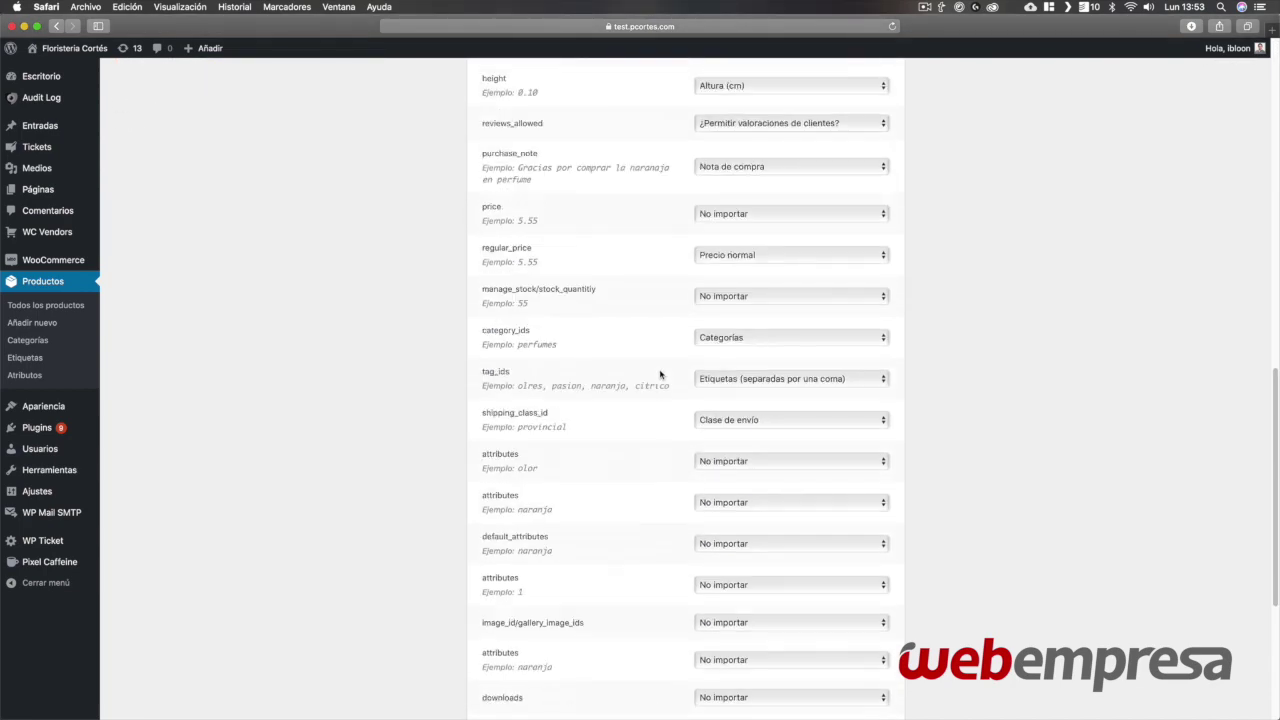
scroll(662, 370, up, 18)
scroll(666, 366, up, 6)
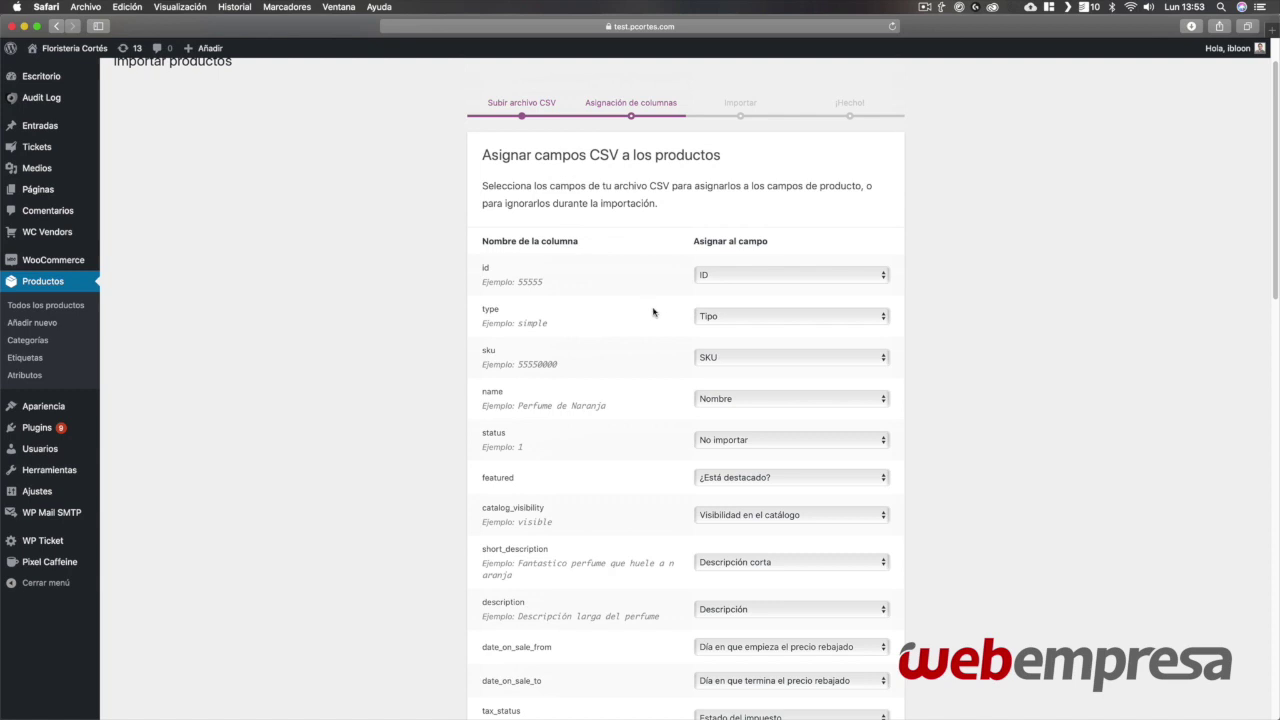
click(713, 277)
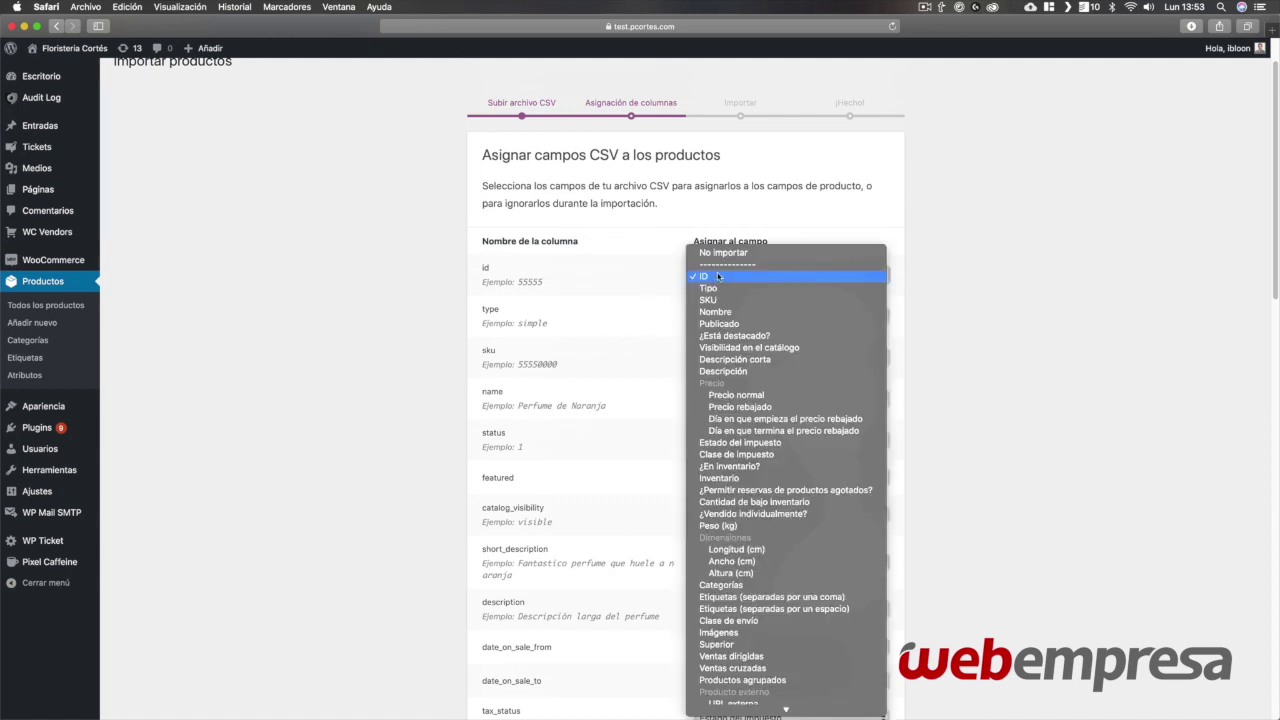
click(658, 519)
double_click(532, 324)
click(640, 356)
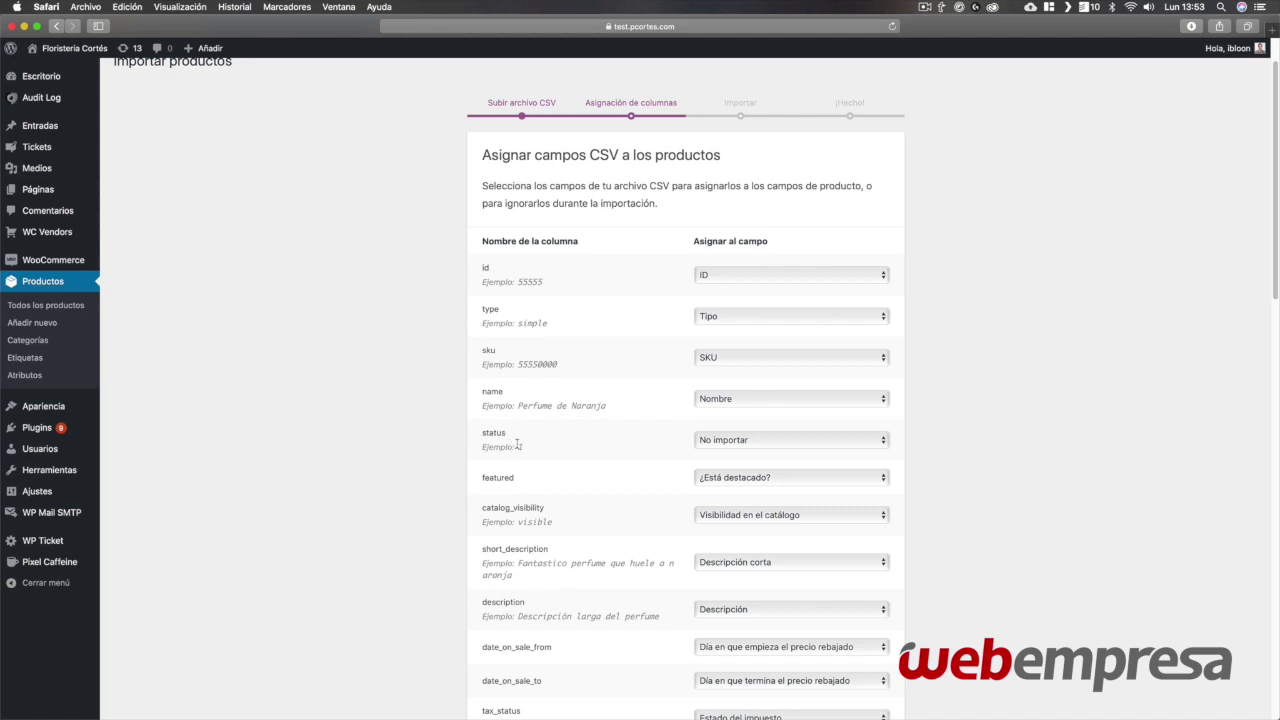
- Map the CSV status column to the Publicado field
drag(523, 446, 507, 446)
click(770, 441)
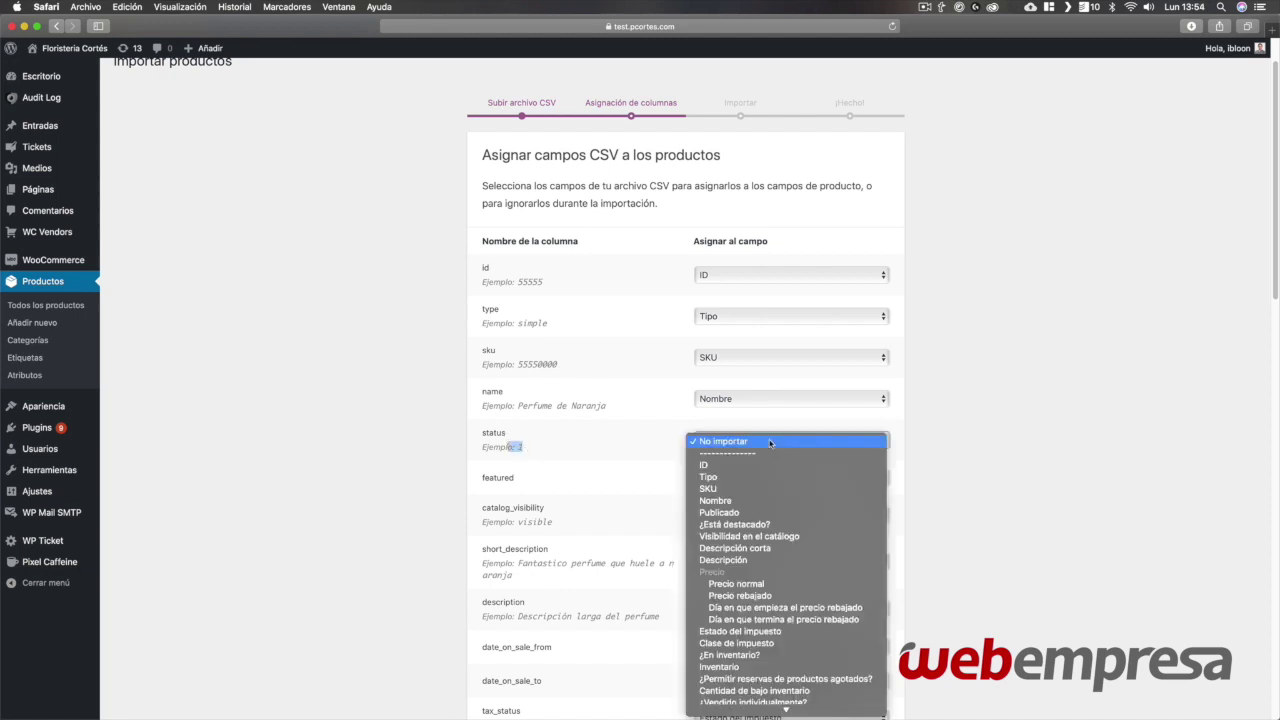
click(742, 512)
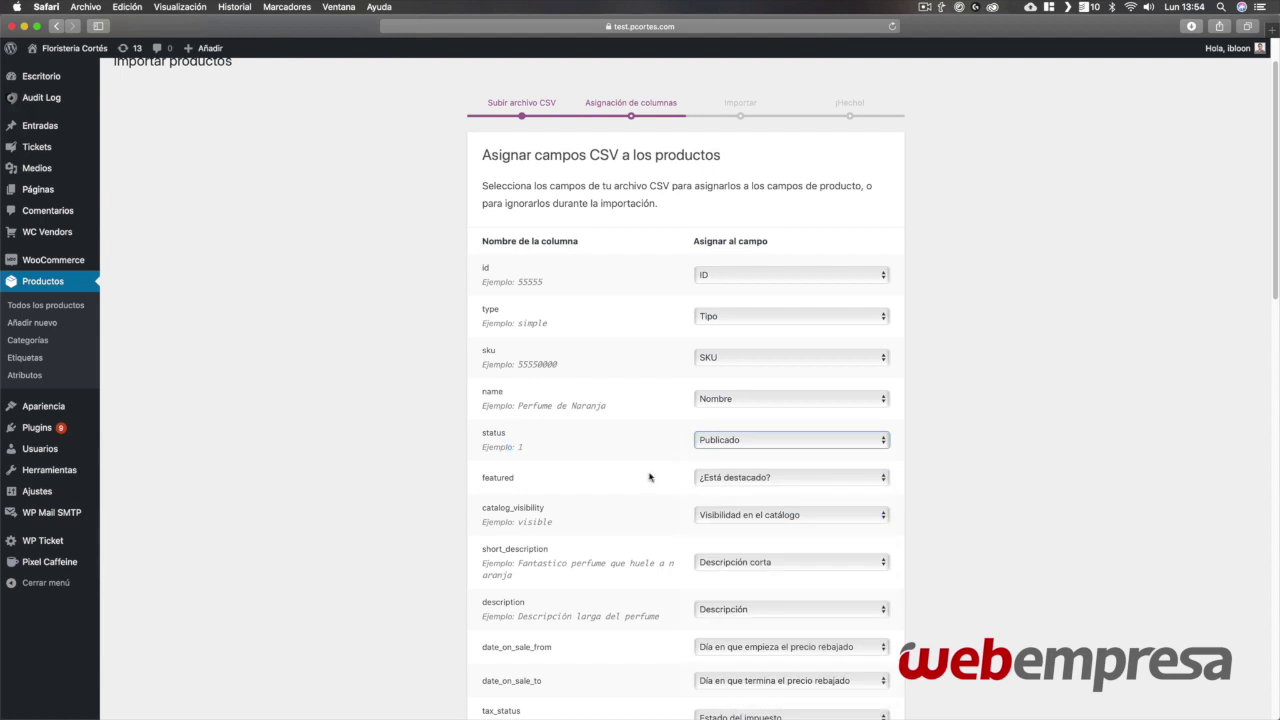
- Exclude the featured column from the import by assigning it to No importar
scroll(650, 485, down, 1)
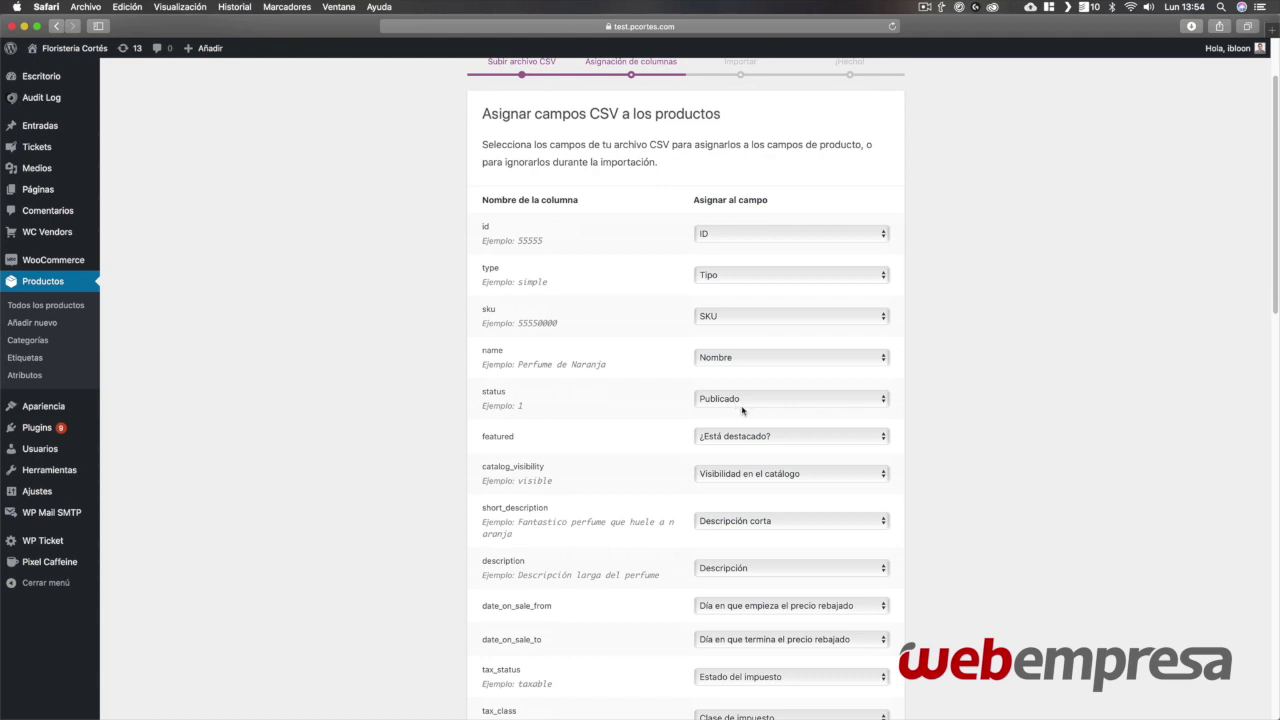
click(616, 502)
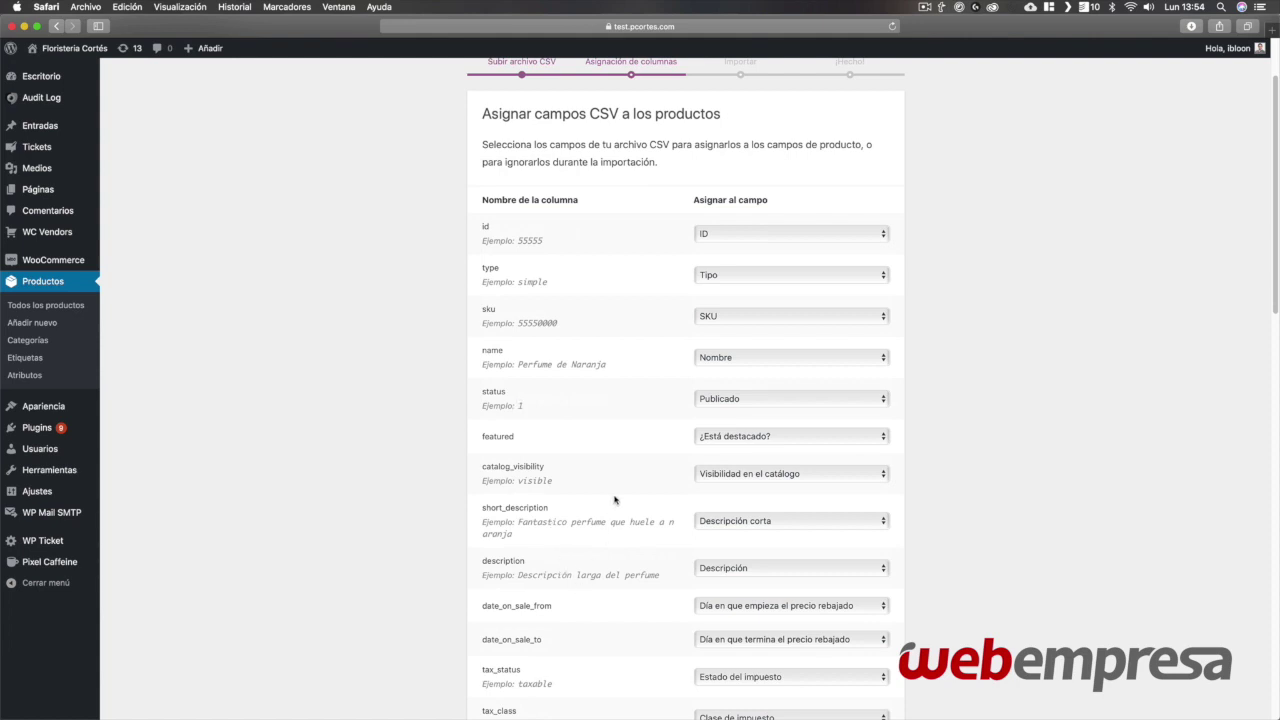
click(830, 435)
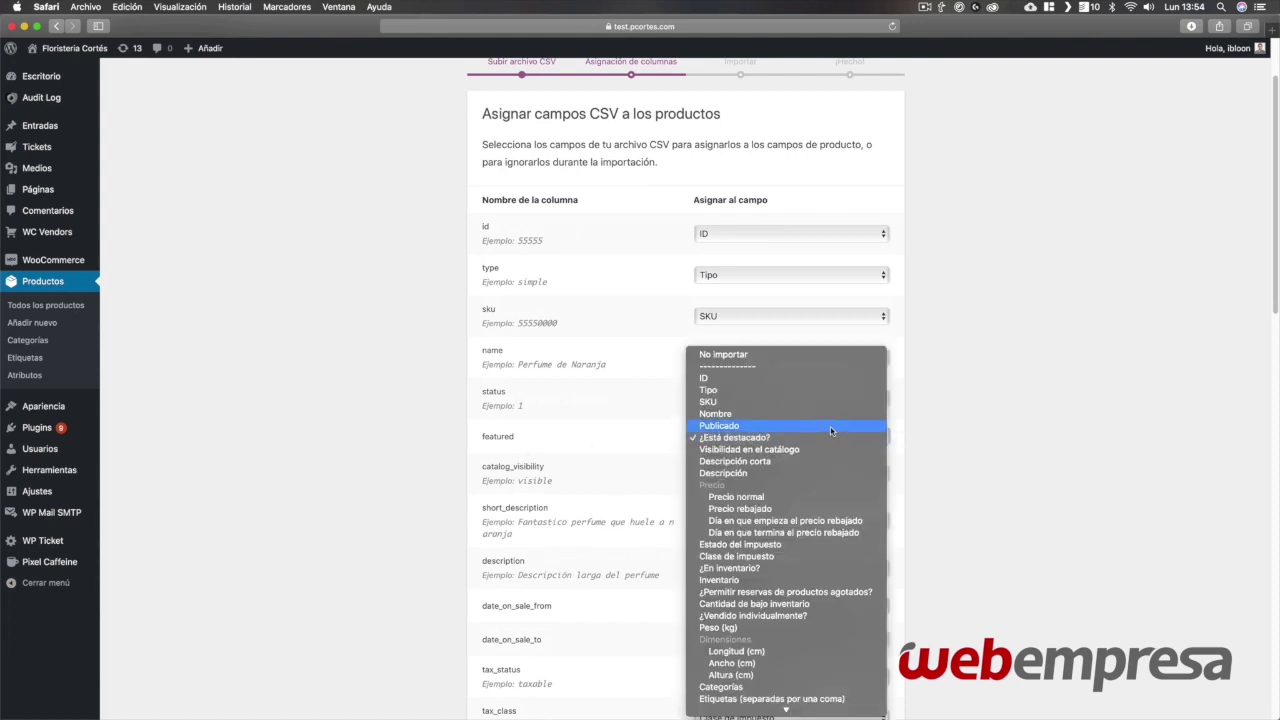
click(811, 354)
click(652, 498)
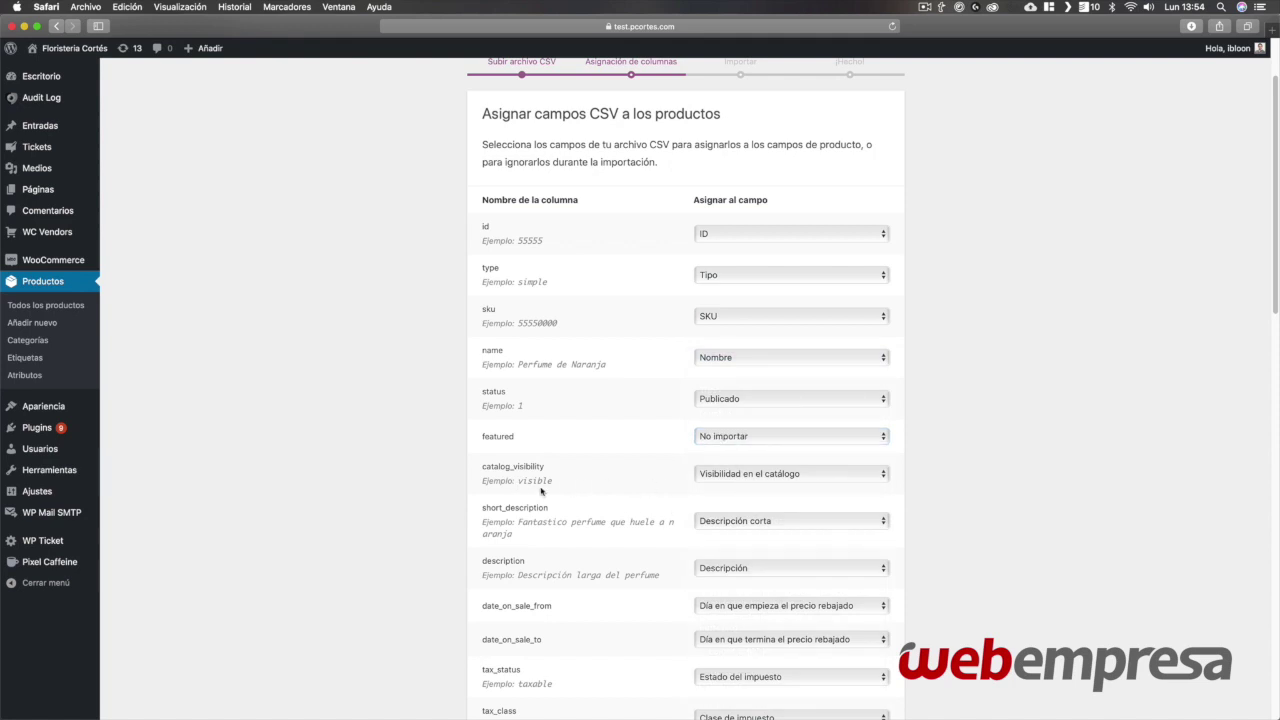
- Set both the date_on_sale_from and date_on_sale_to columns to No importar
scroll(740, 495, down, 1)
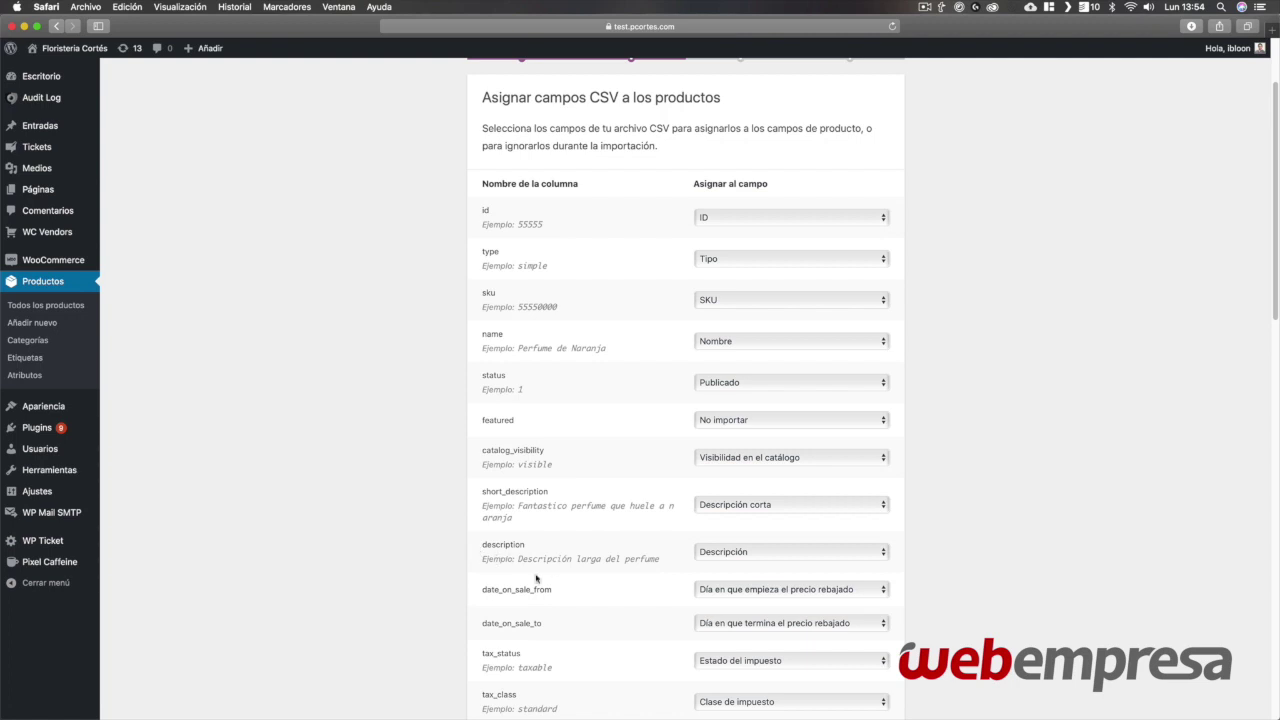
scroll(613, 590, down, 1)
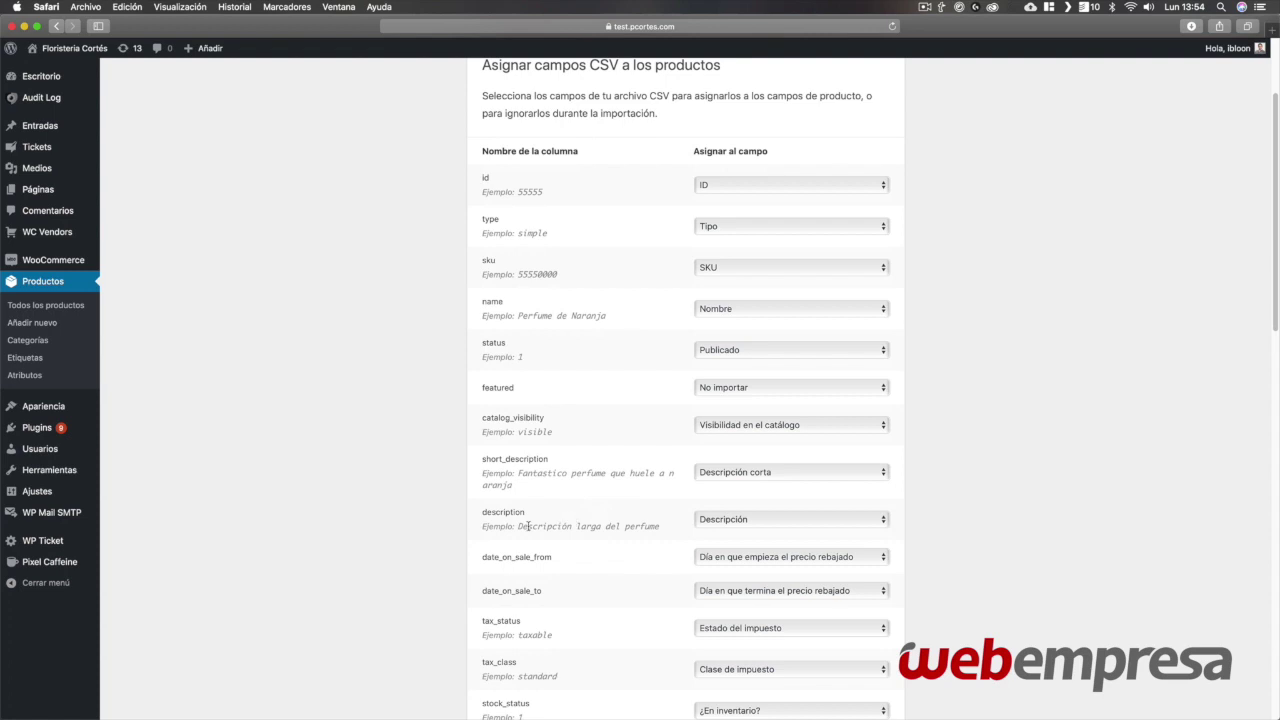
scroll(722, 530, down, 2)
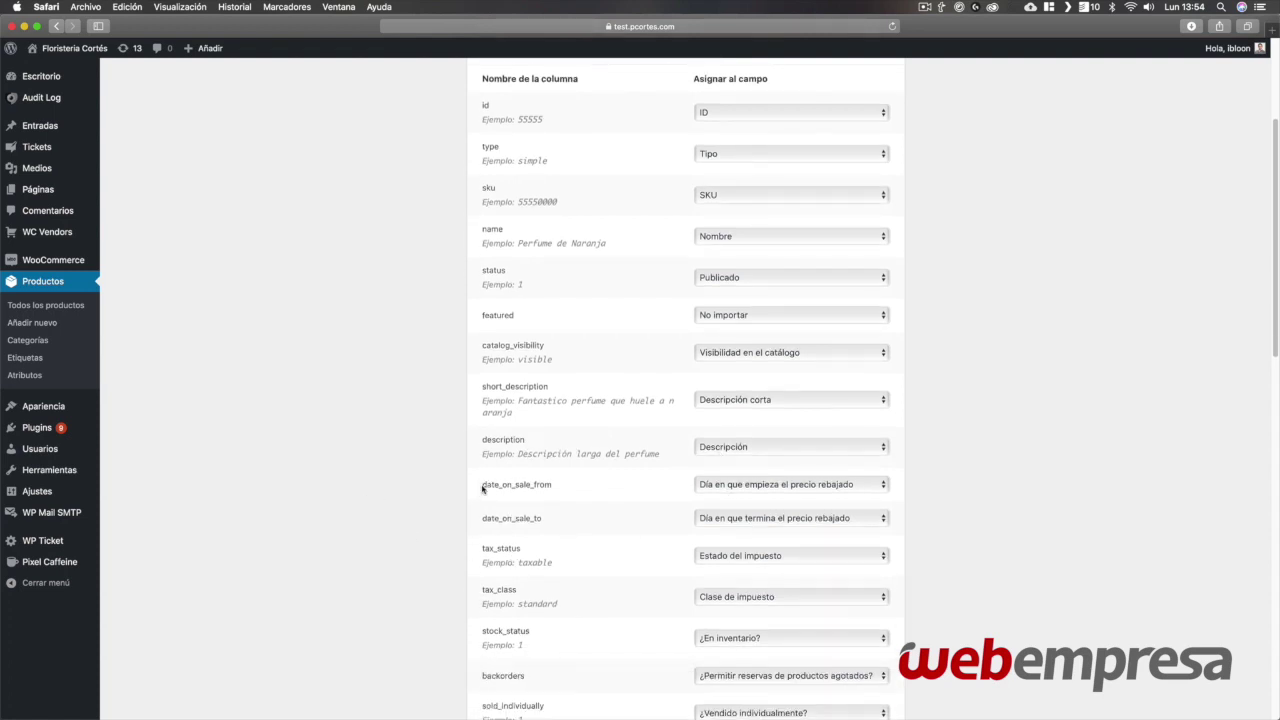
click(829, 488)
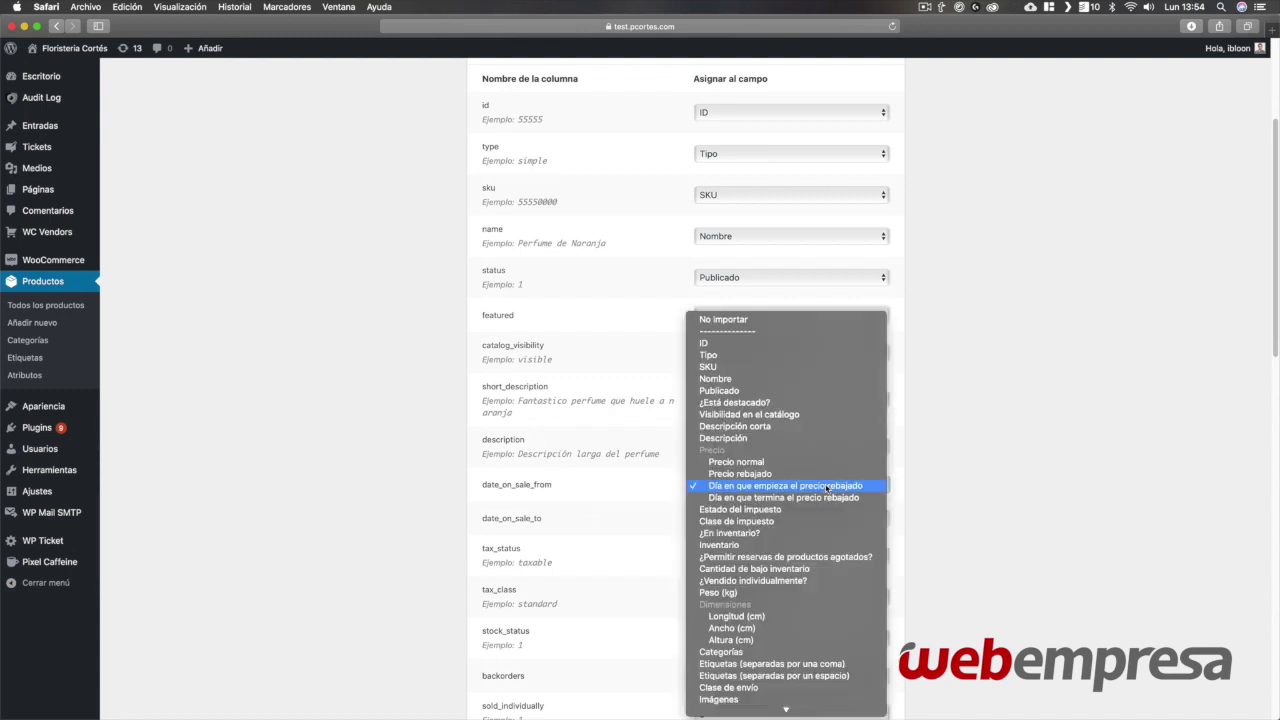
click(762, 518)
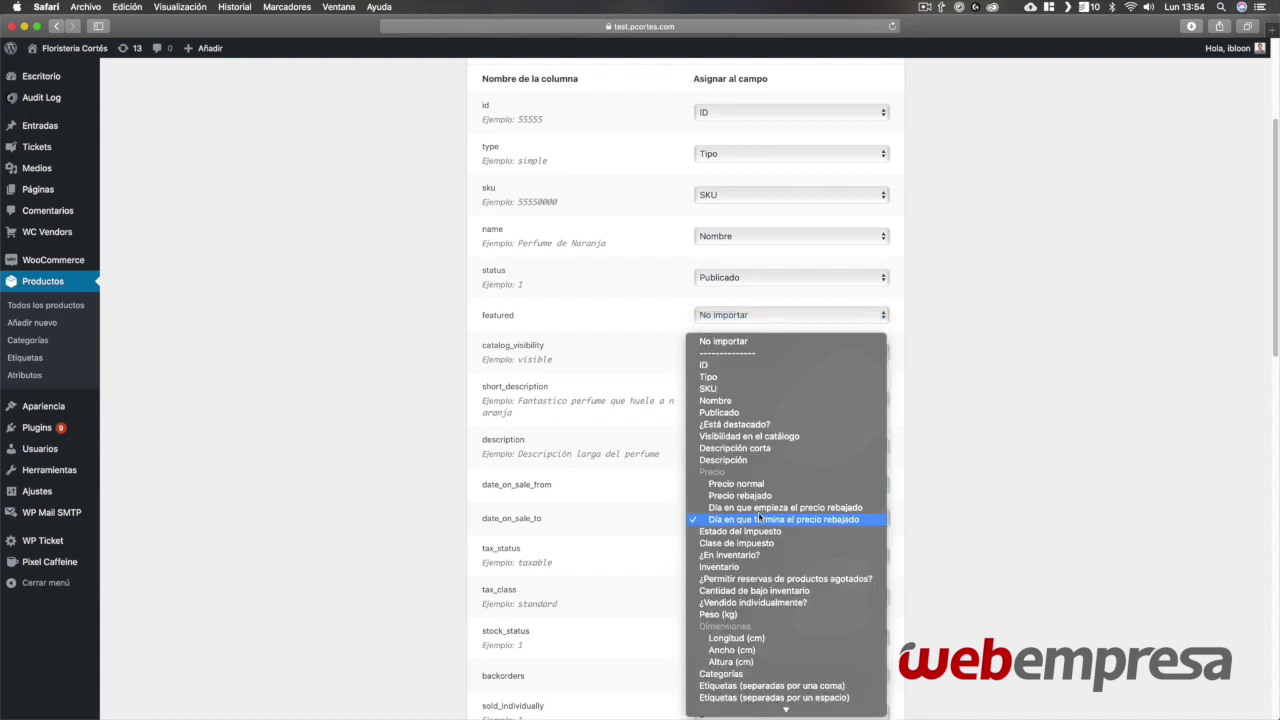
click(756, 345)
- Check the field assignments of the tax_status, tax_class and stock_status columns, including the options available for tax_status
scroll(640, 551, down, 1)
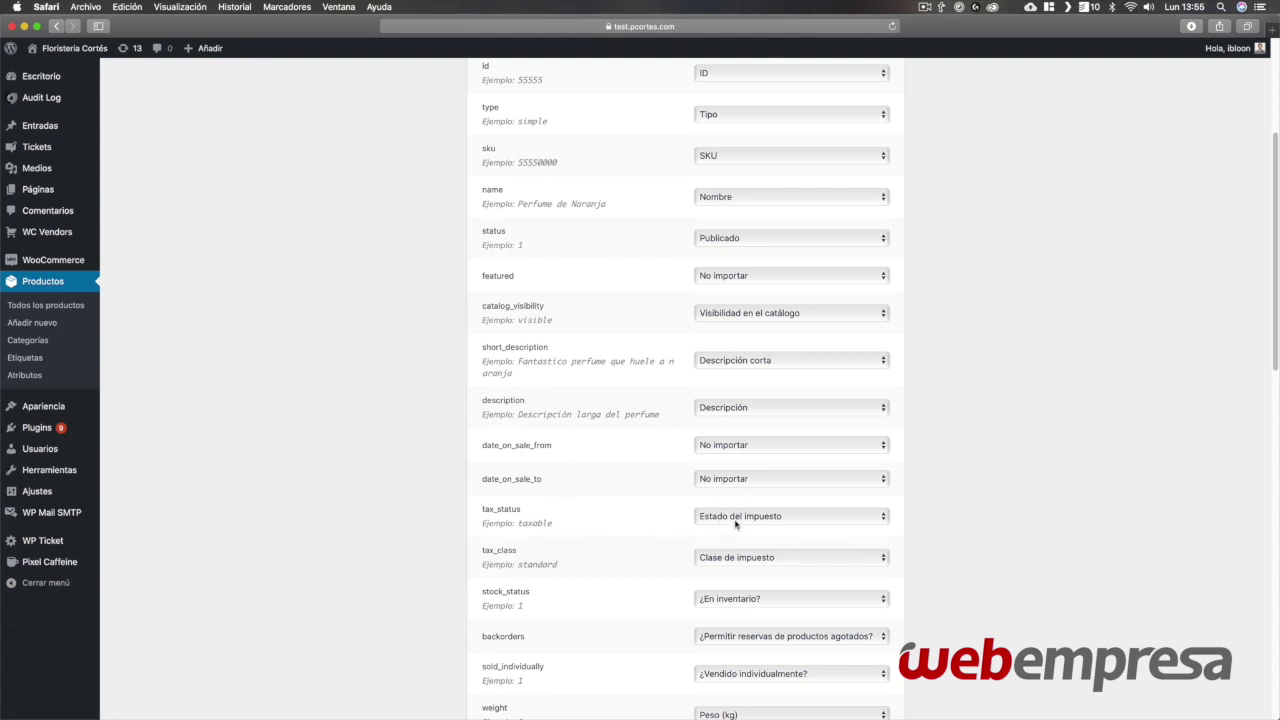
scroll(600, 540, down, 1)
click(728, 476)
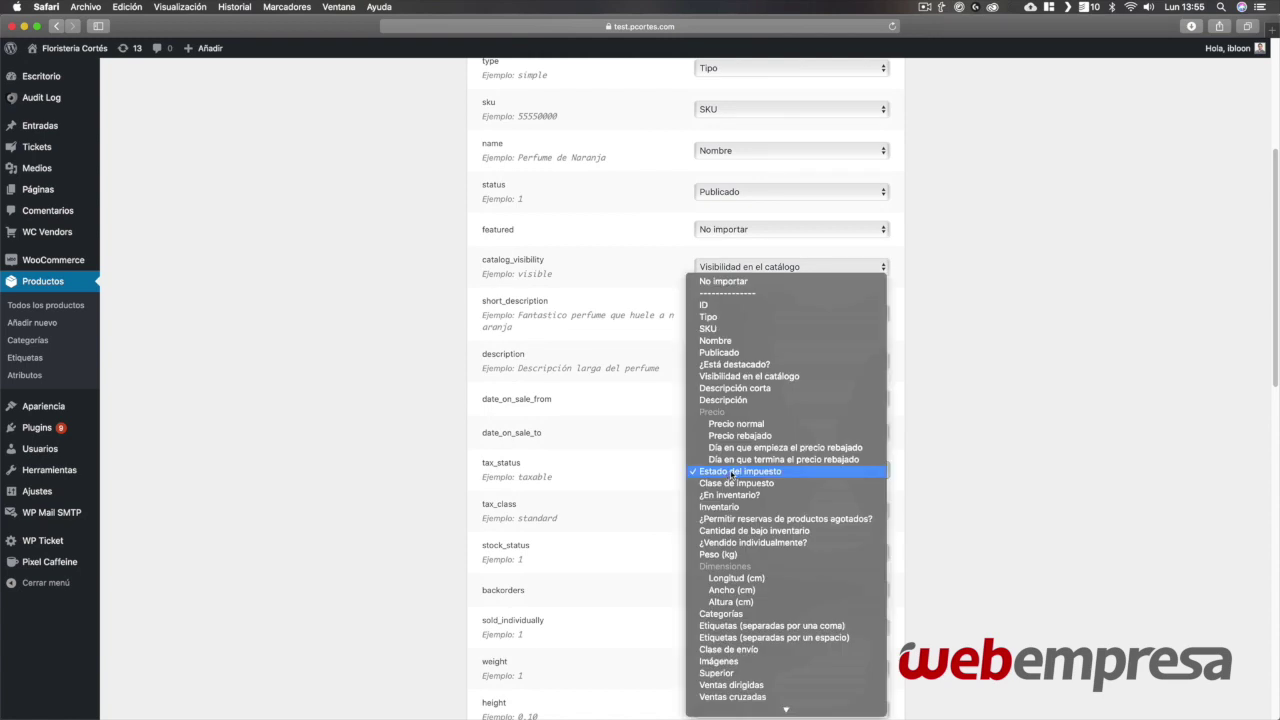
click(733, 474)
scroll(640, 512, down, 1)
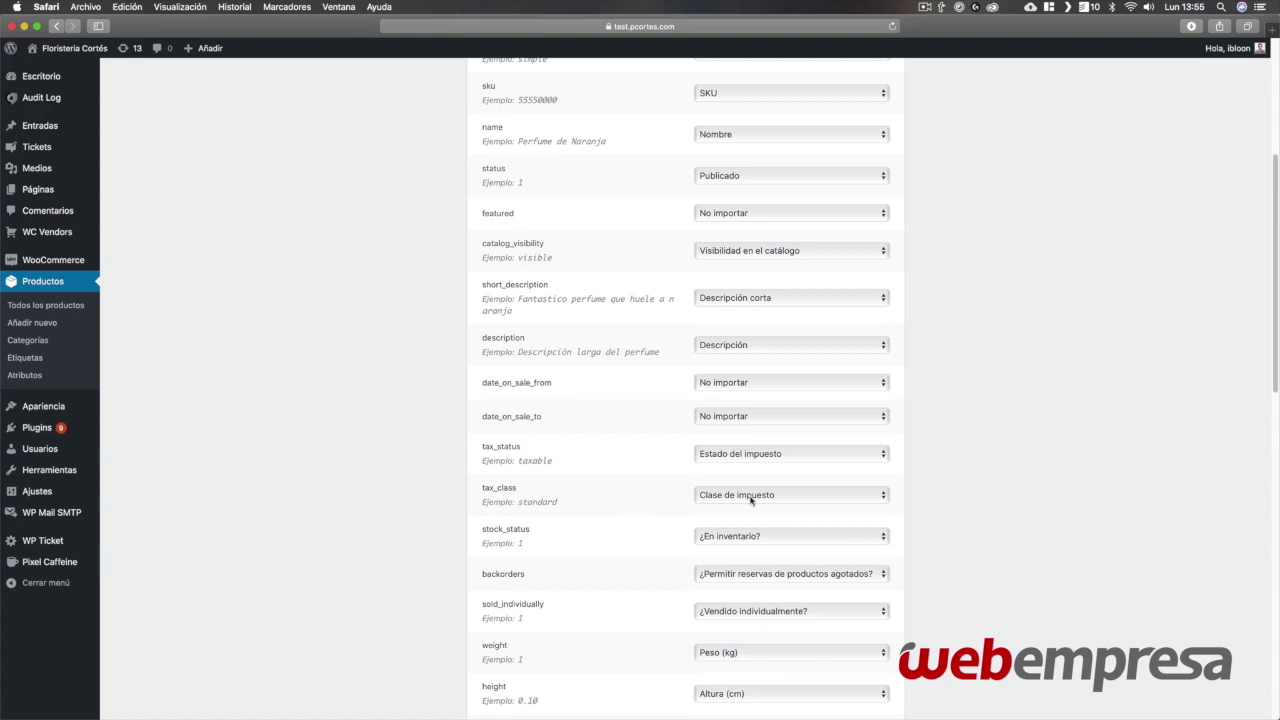
scroll(560, 520, down, 1)
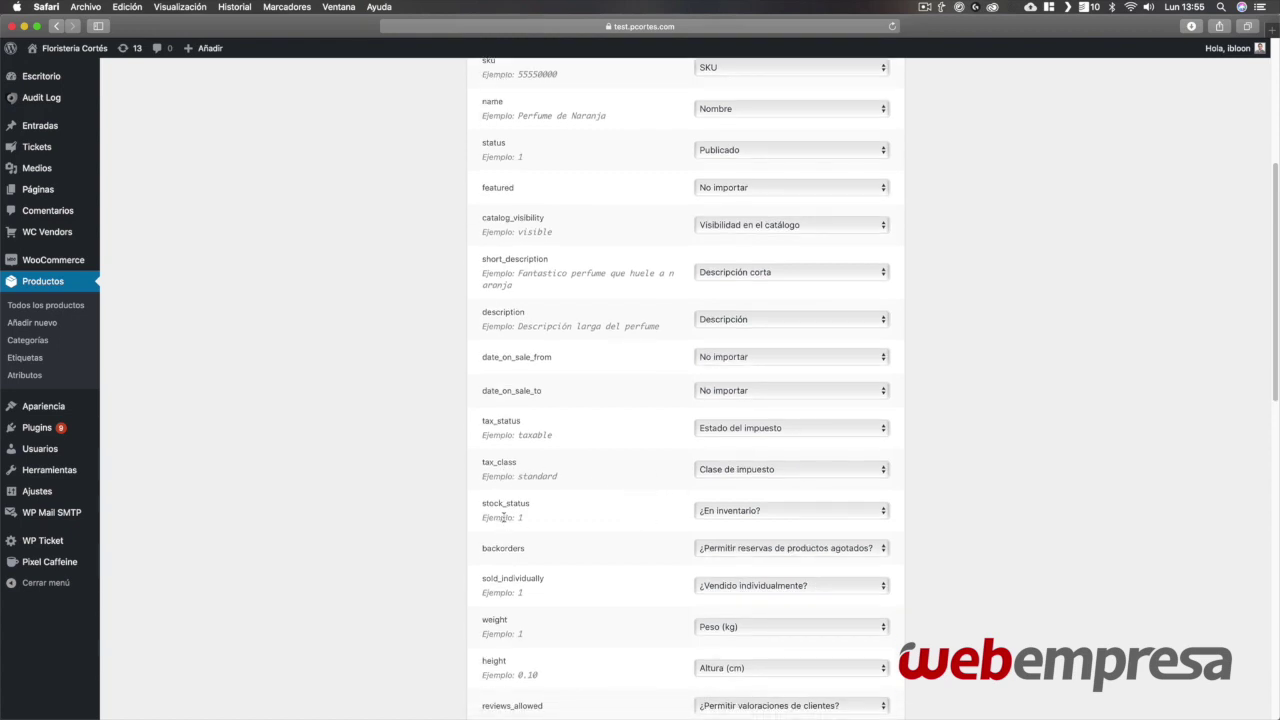
scroll(706, 512, down, 1)
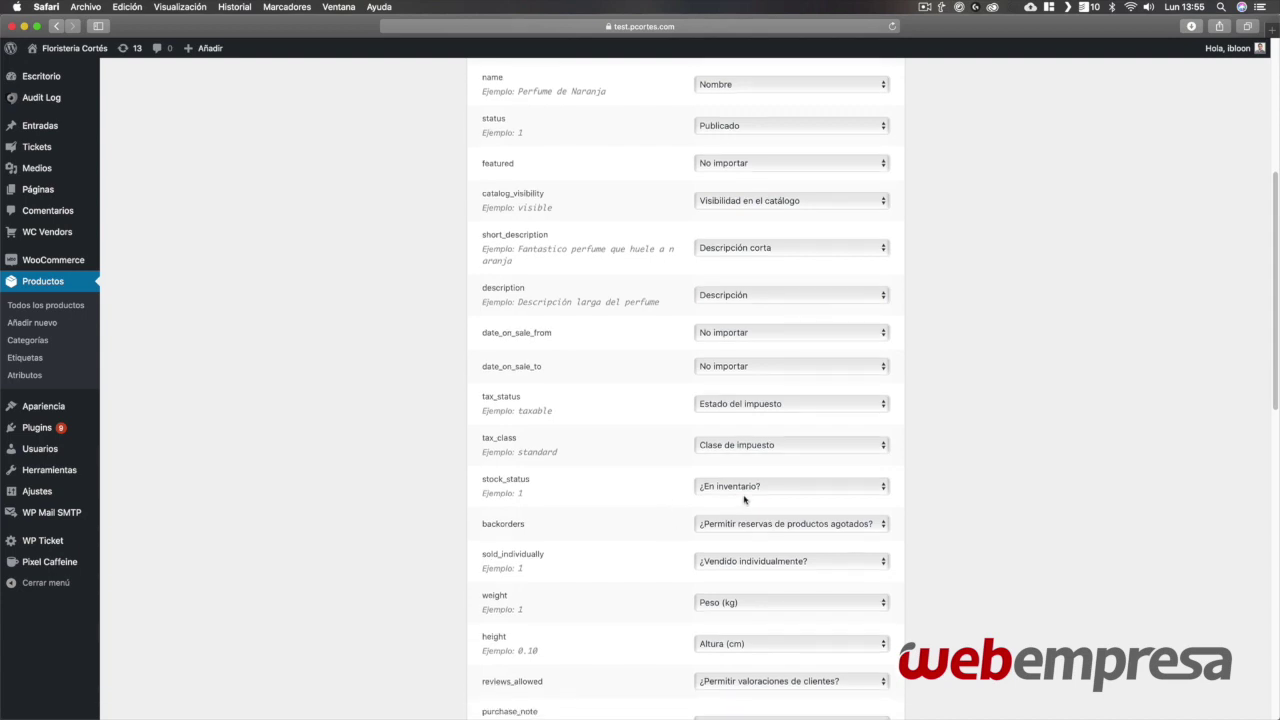
- Set the backorders column to No importar
scroll(636, 530, down, 1)
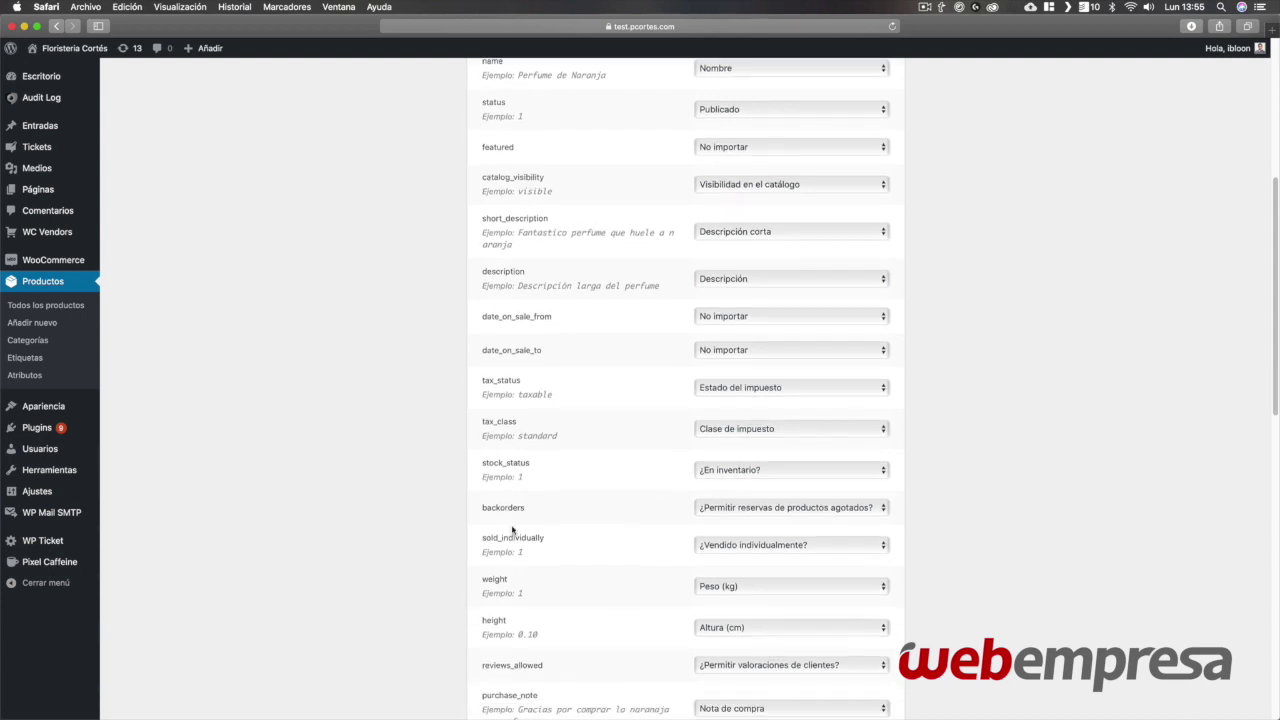
scroll(512, 530, down, 1)
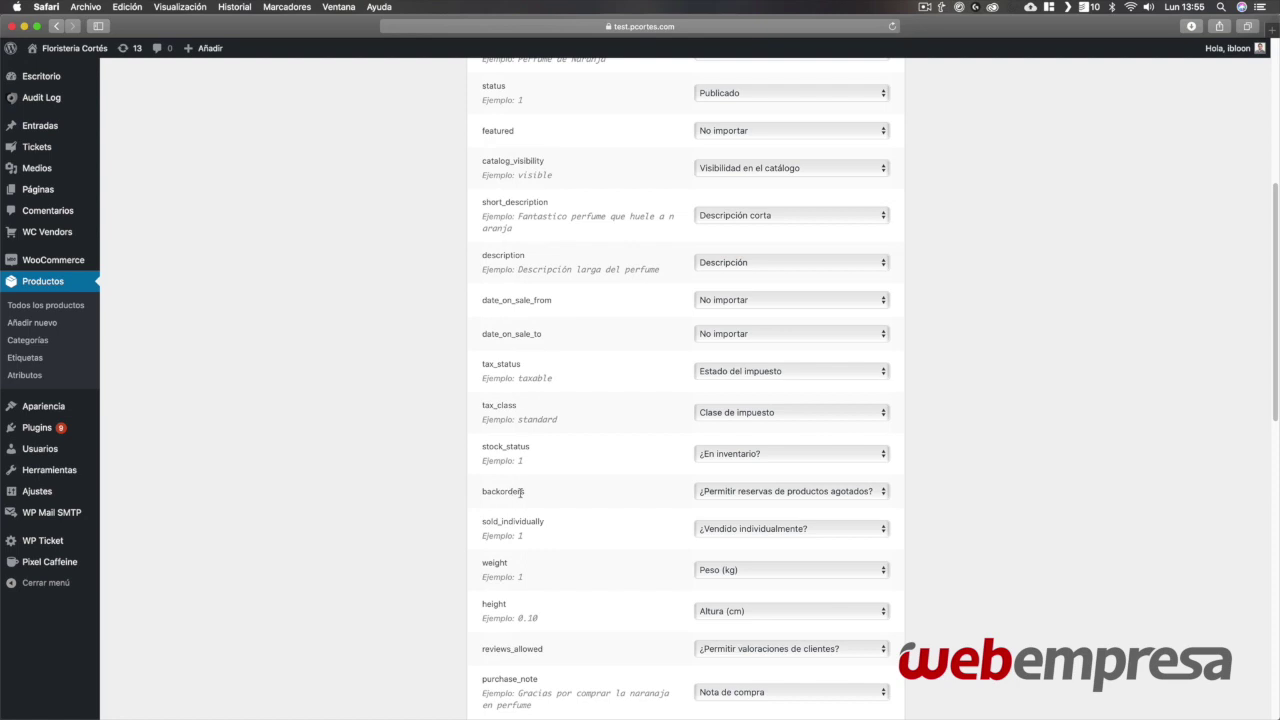
click(845, 493)
click(805, 258)
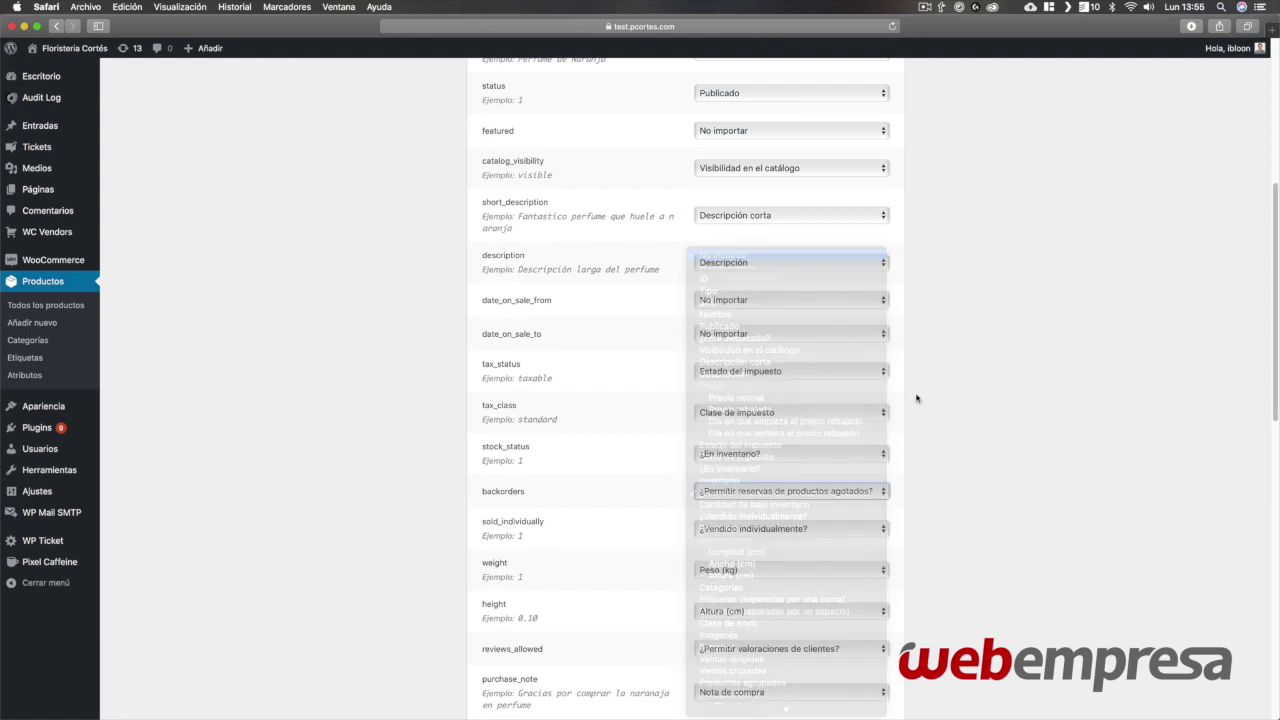
scroll(842, 500, down, 4)
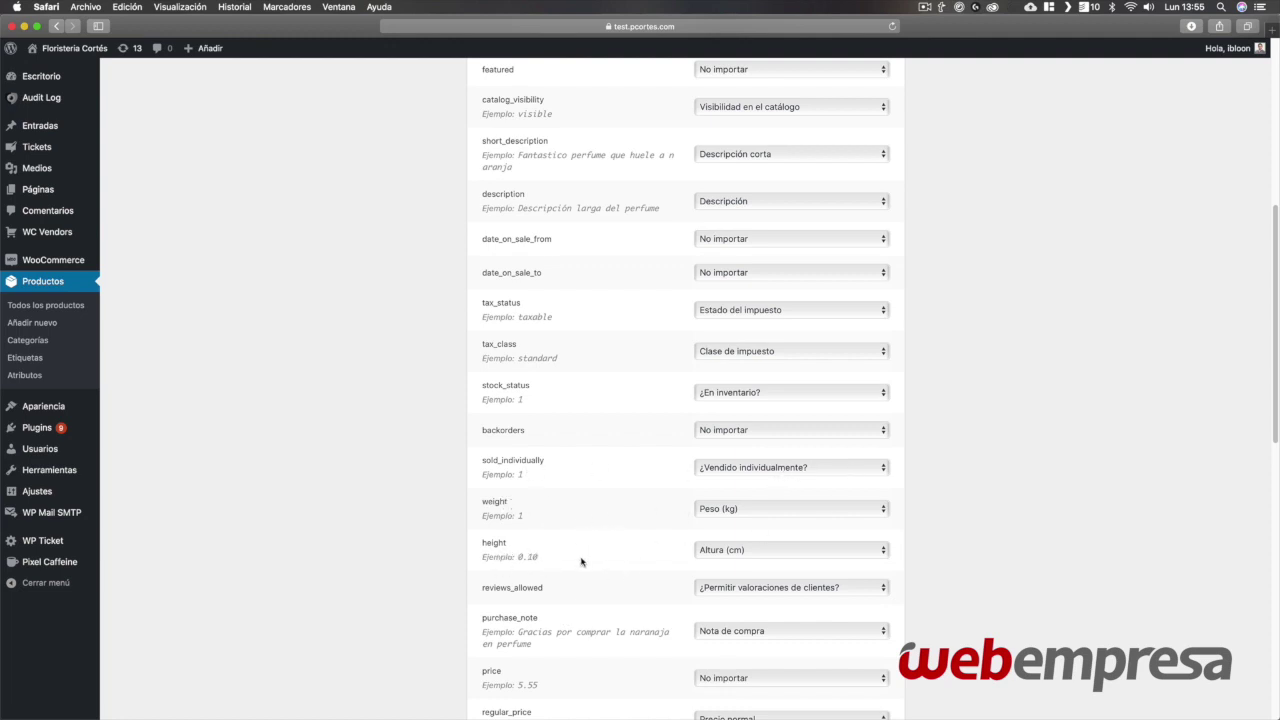
- Exclude the reviews_allowed column from the import by assigning it to No importar
scroll(581, 562, down, 2)
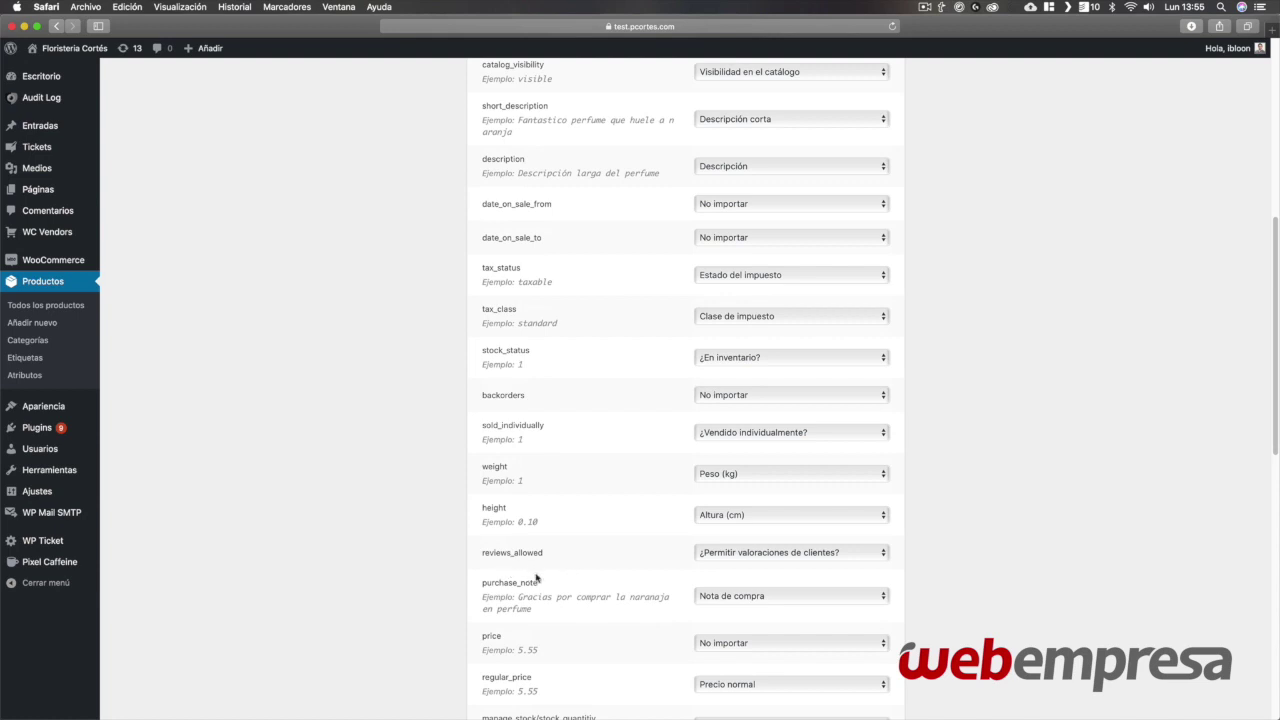
scroll(714, 539, down, 1)
scroll(666, 583, down, 2)
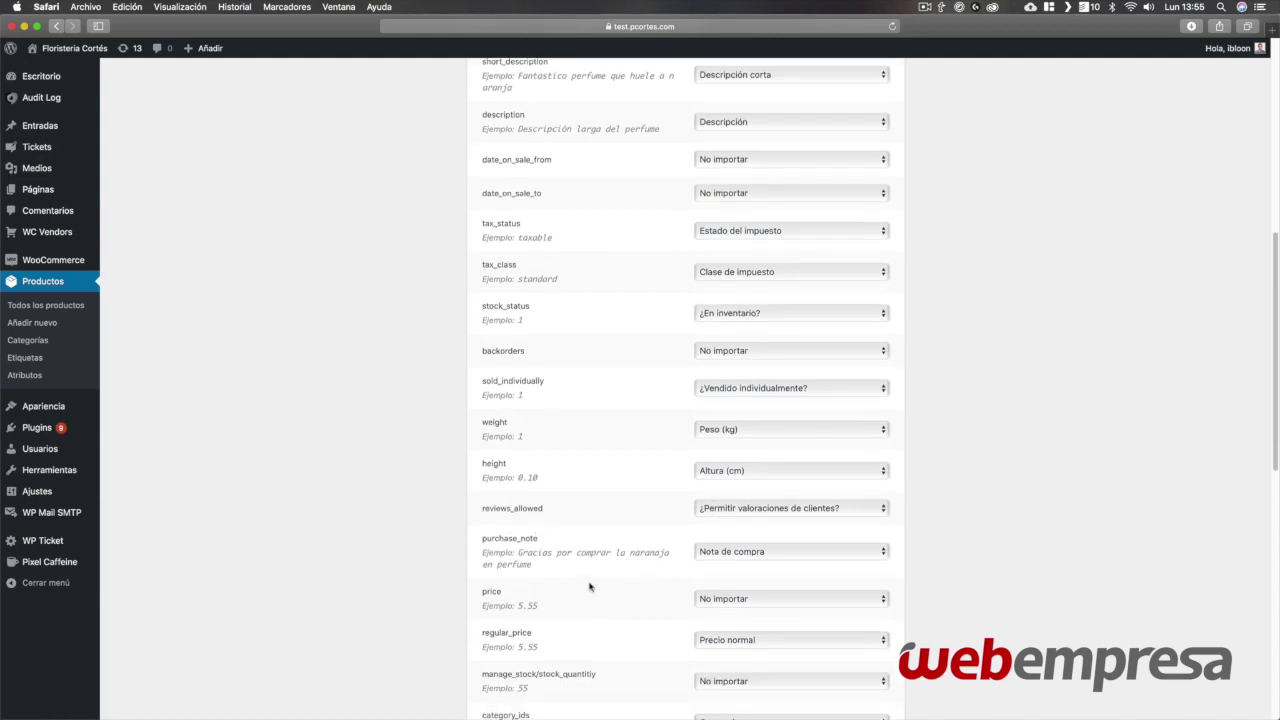
click(790, 510)
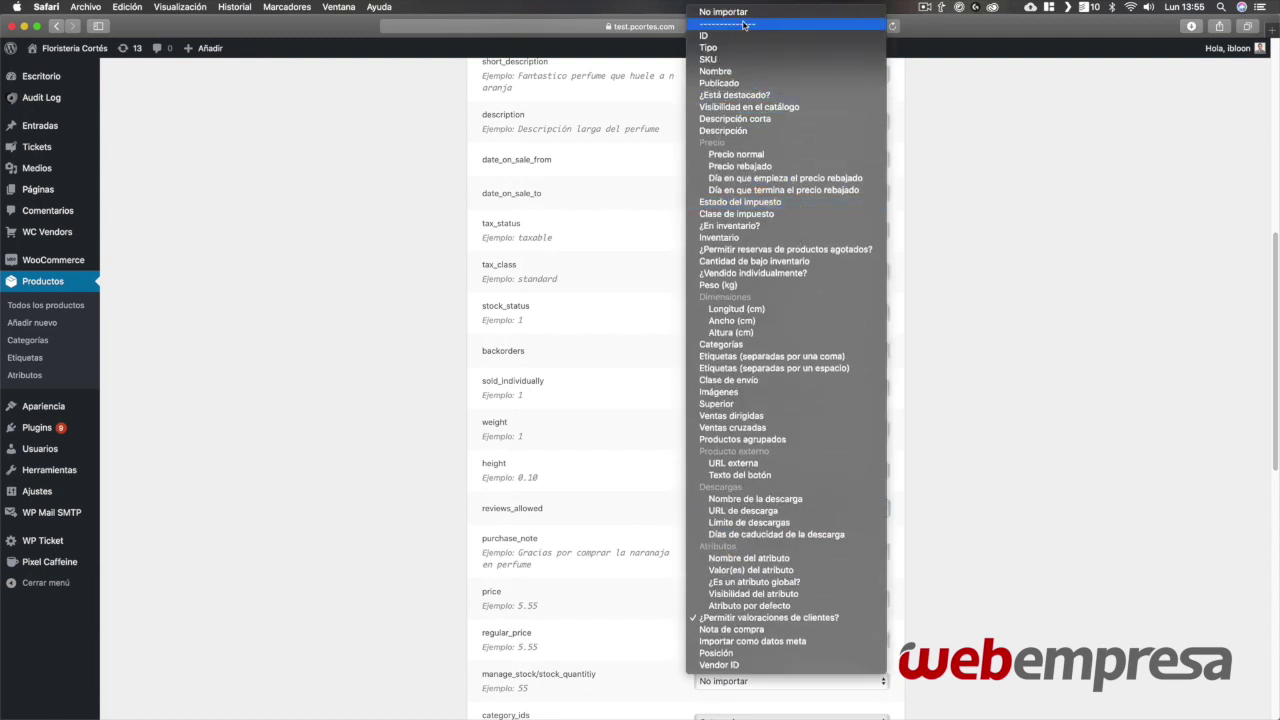
click(723, 11)
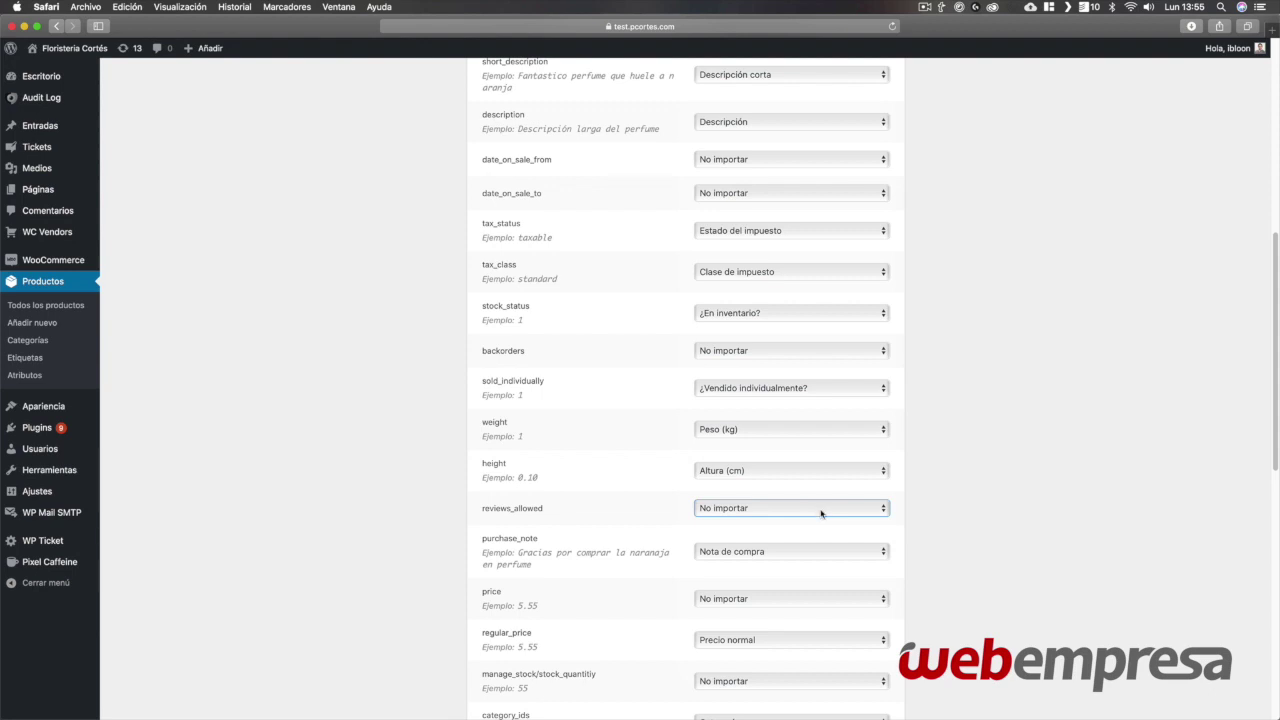
- Assign the price column to Precio normal and keep regular_price assigned to Precio normal as well
scroll(906, 520, down, 1)
click(521, 545)
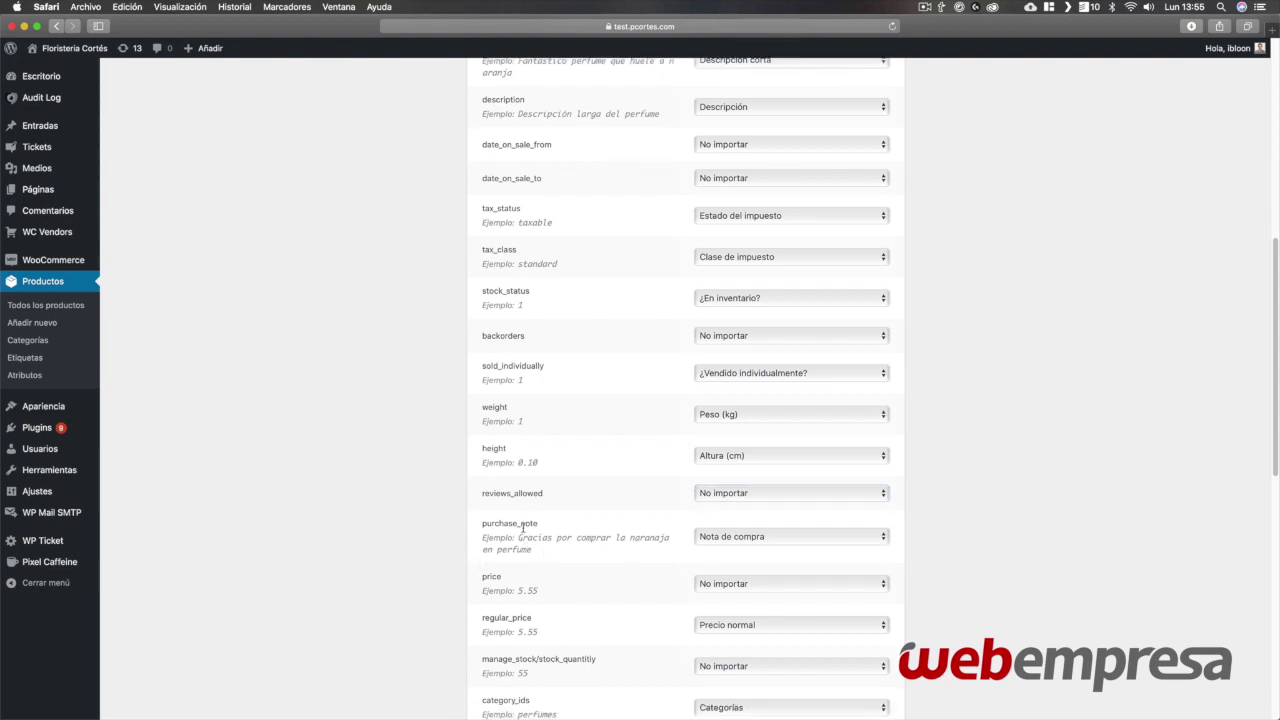
scroll(674, 551, down, 2)
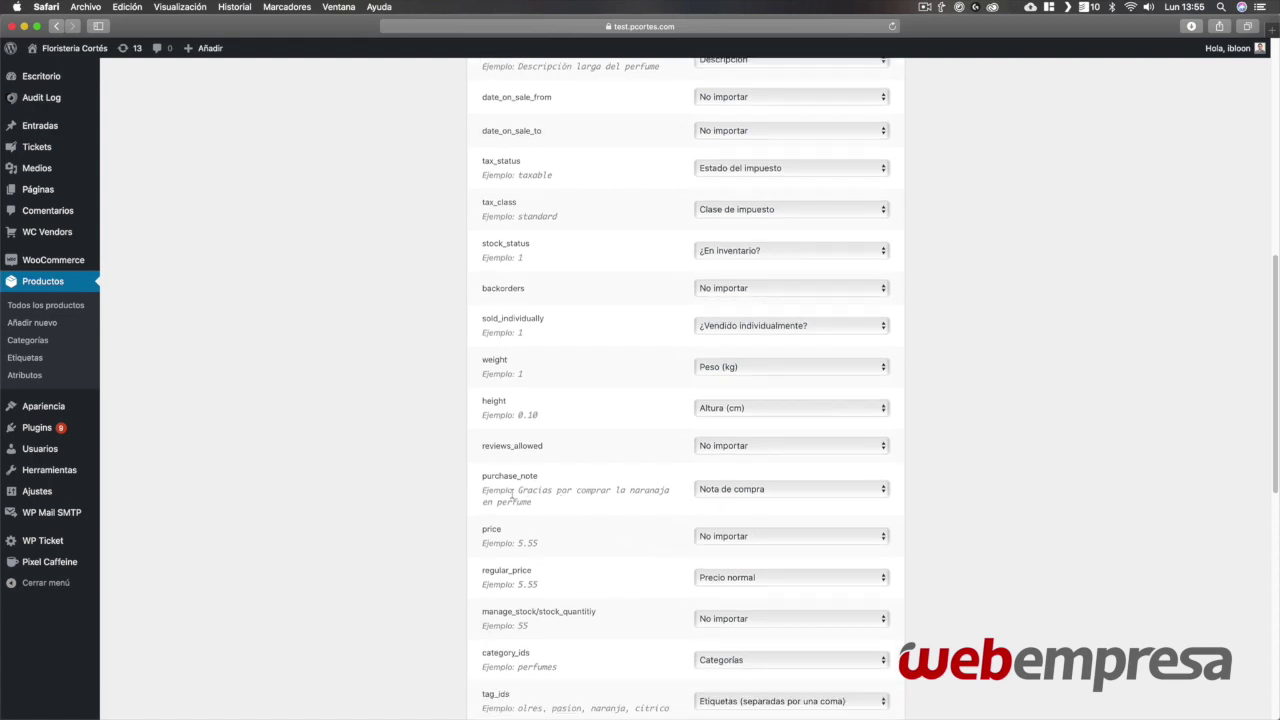
scroll(574, 563, down, 2)
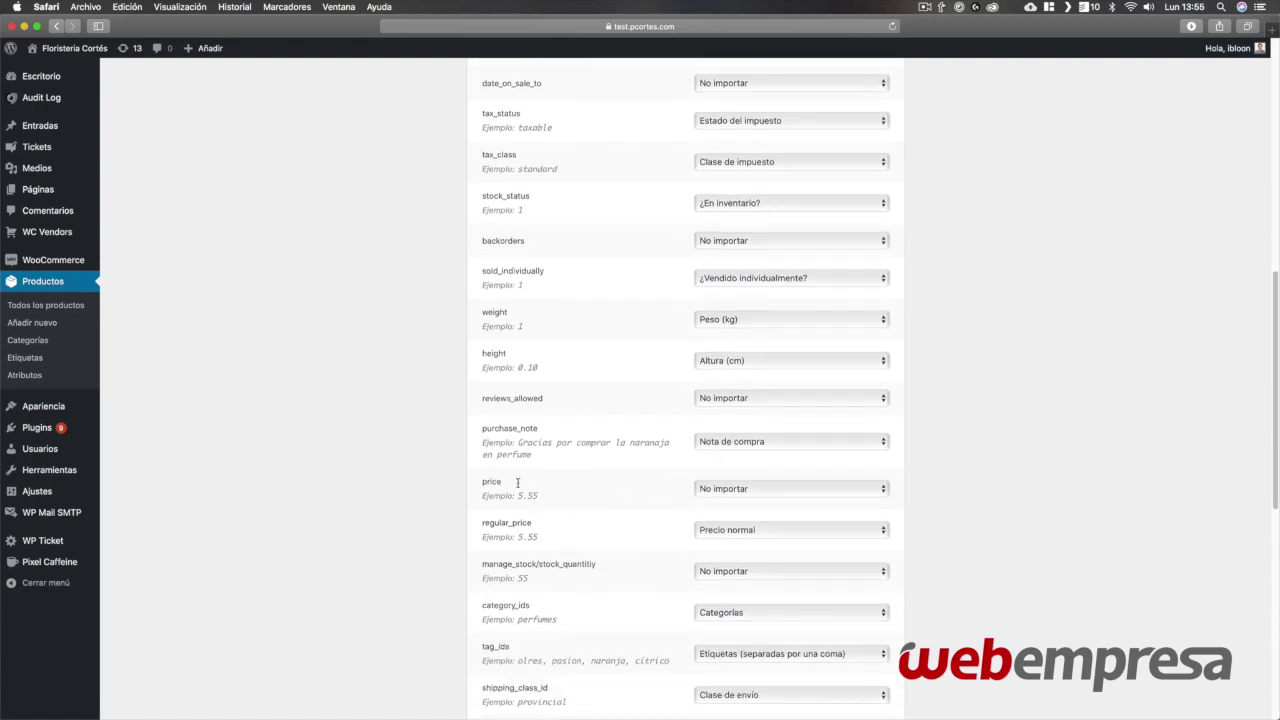
click(767, 490)
scroll(799, 602, down, 1)
click(799, 602)
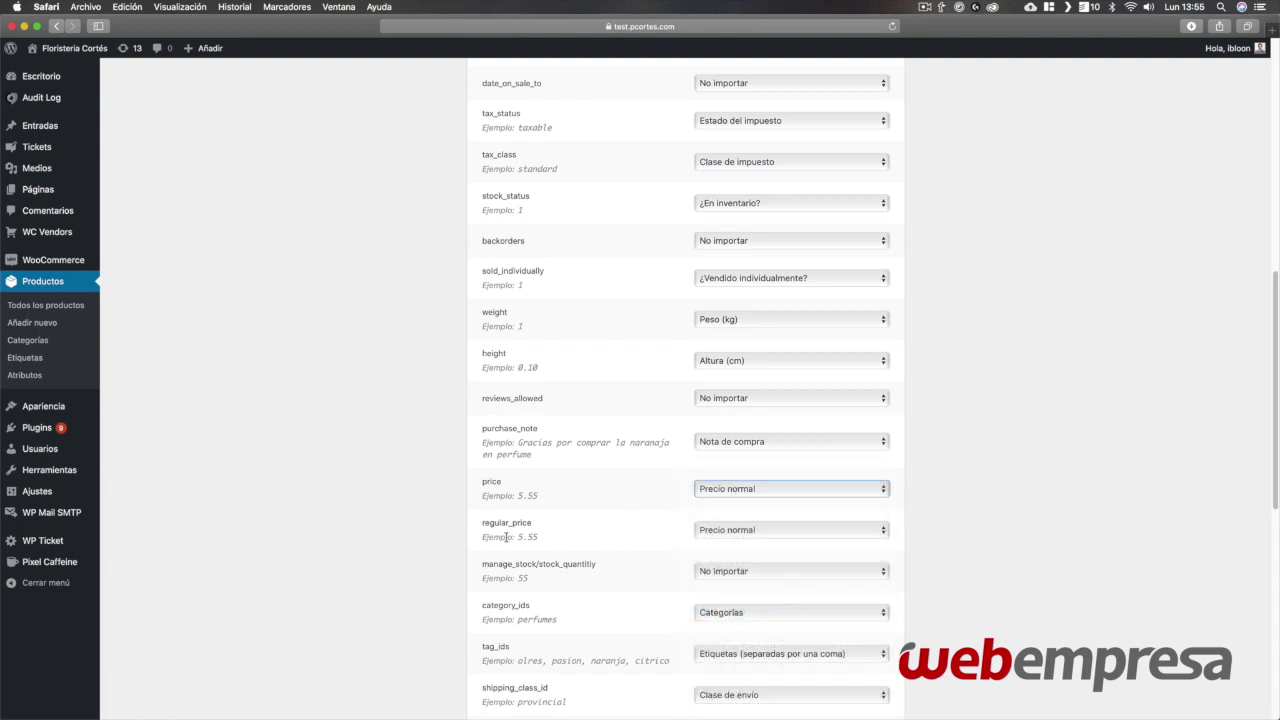
click(744, 532)
click(634, 540)
- Assign the manage_stock/stock_quantitiy column to the Inventario field
scroll(634, 540, down, 1)
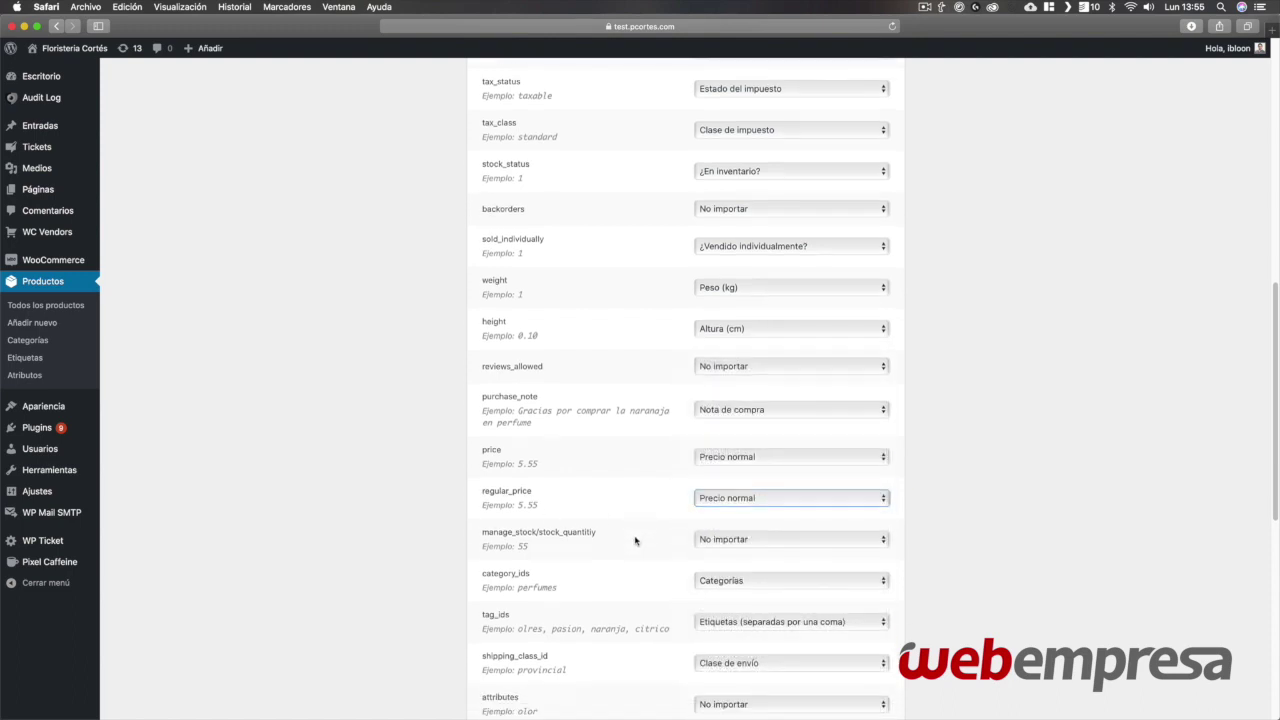
scroll(634, 540, down, 1)
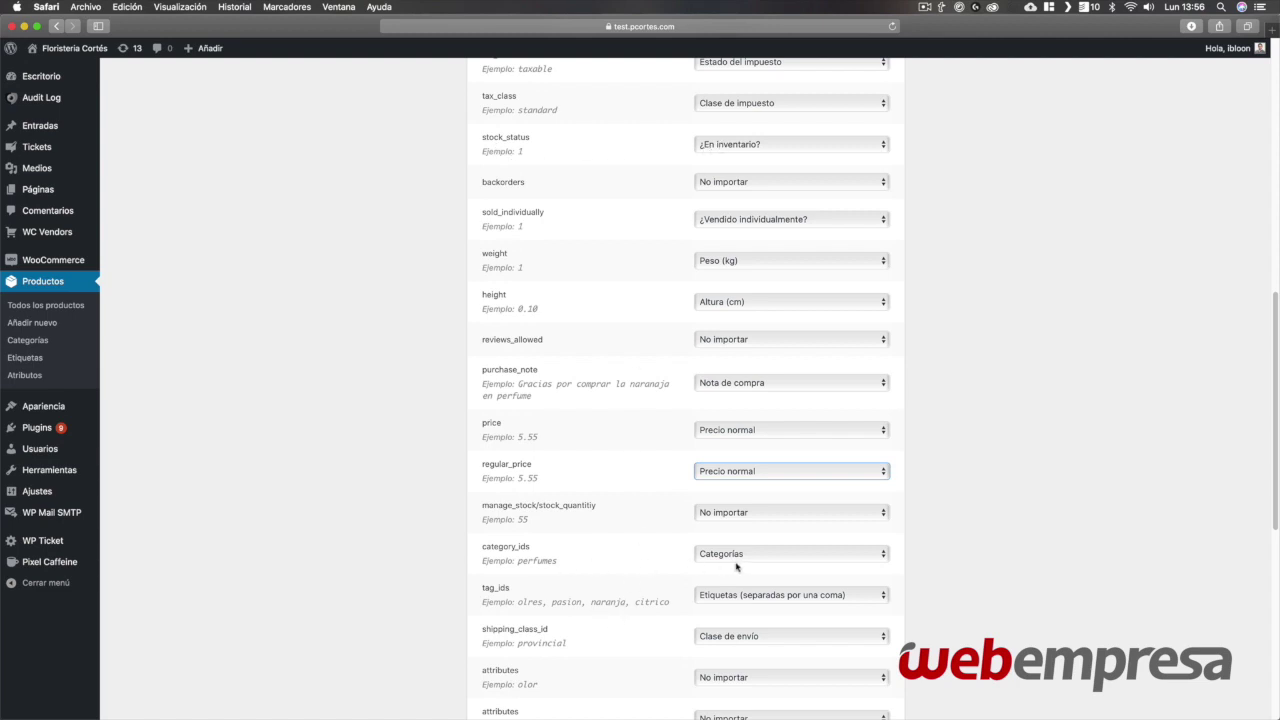
click(710, 520)
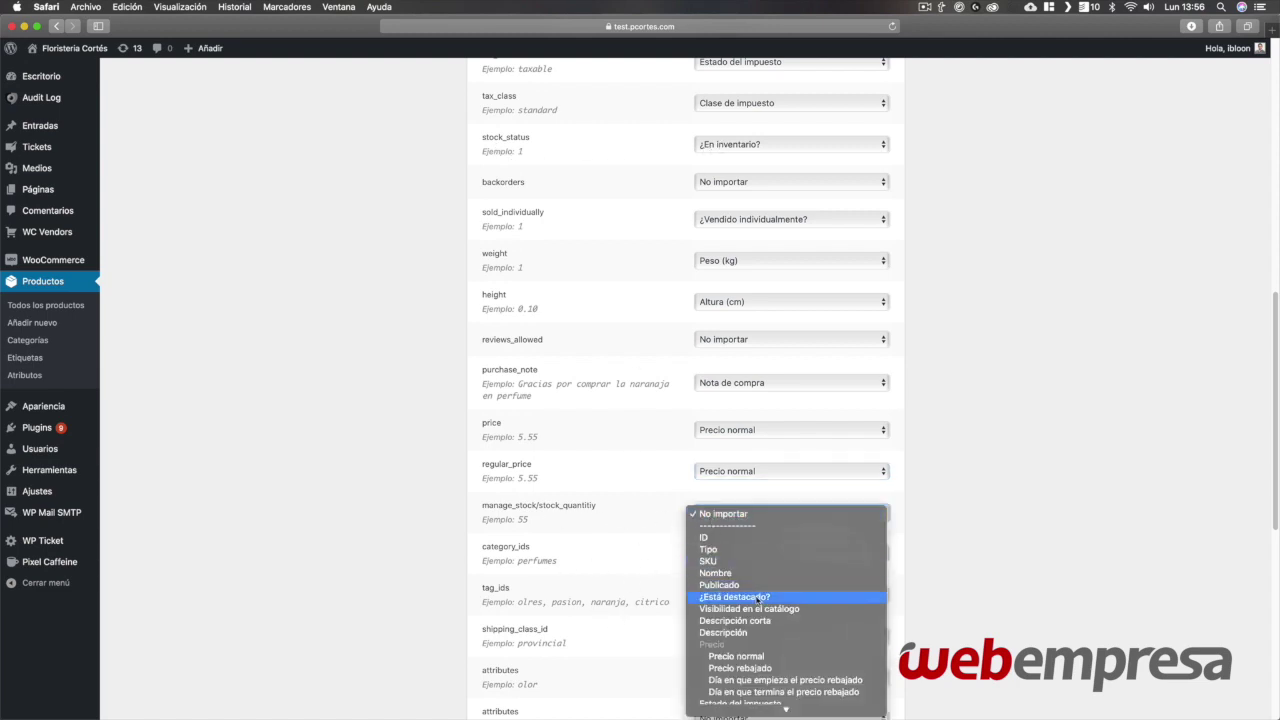
scroll(757, 598, down, 5)
scroll(757, 598, down, 3)
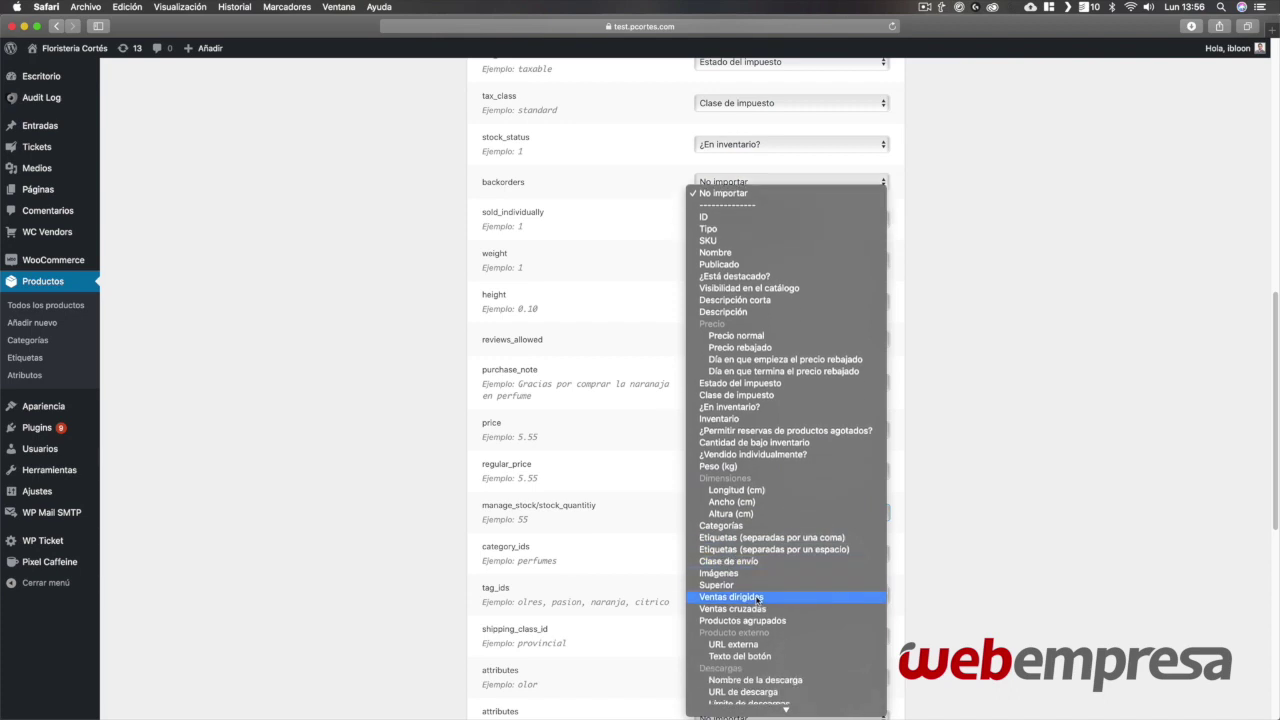
click(785, 419)
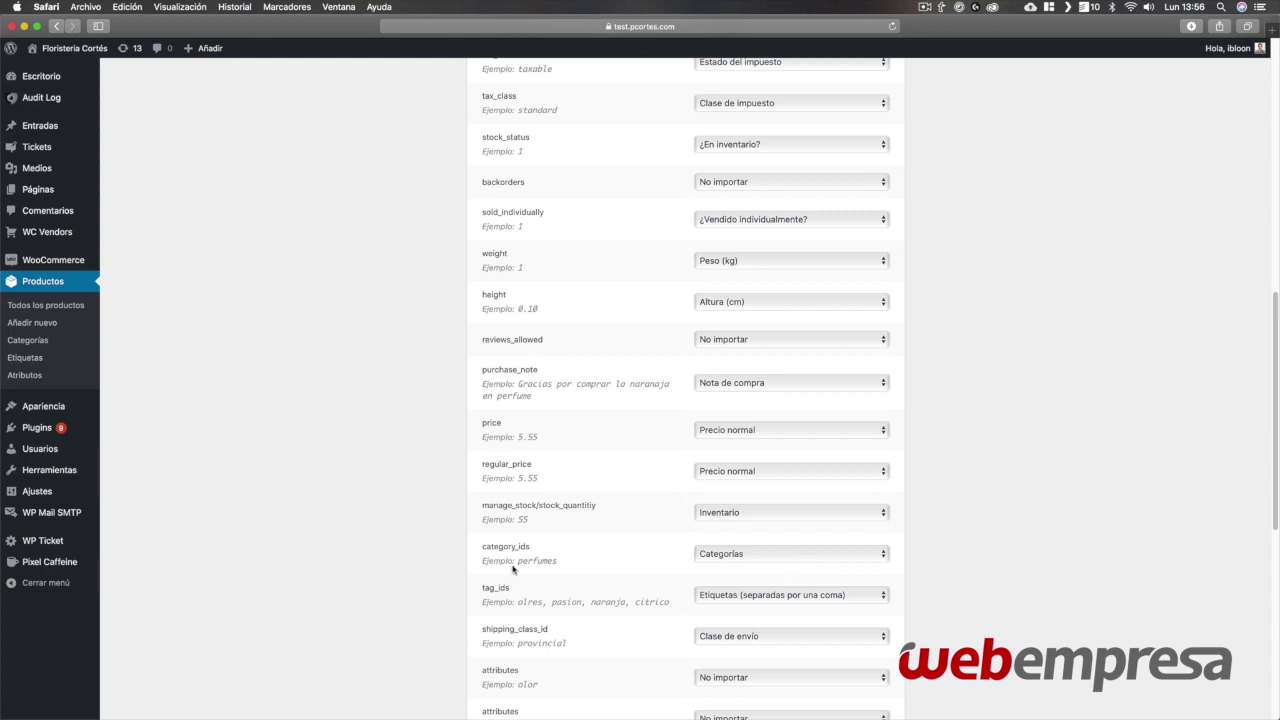
- Check the field options for the category_ids column and keep Categorías selected
scroll(516, 606, down, 1)
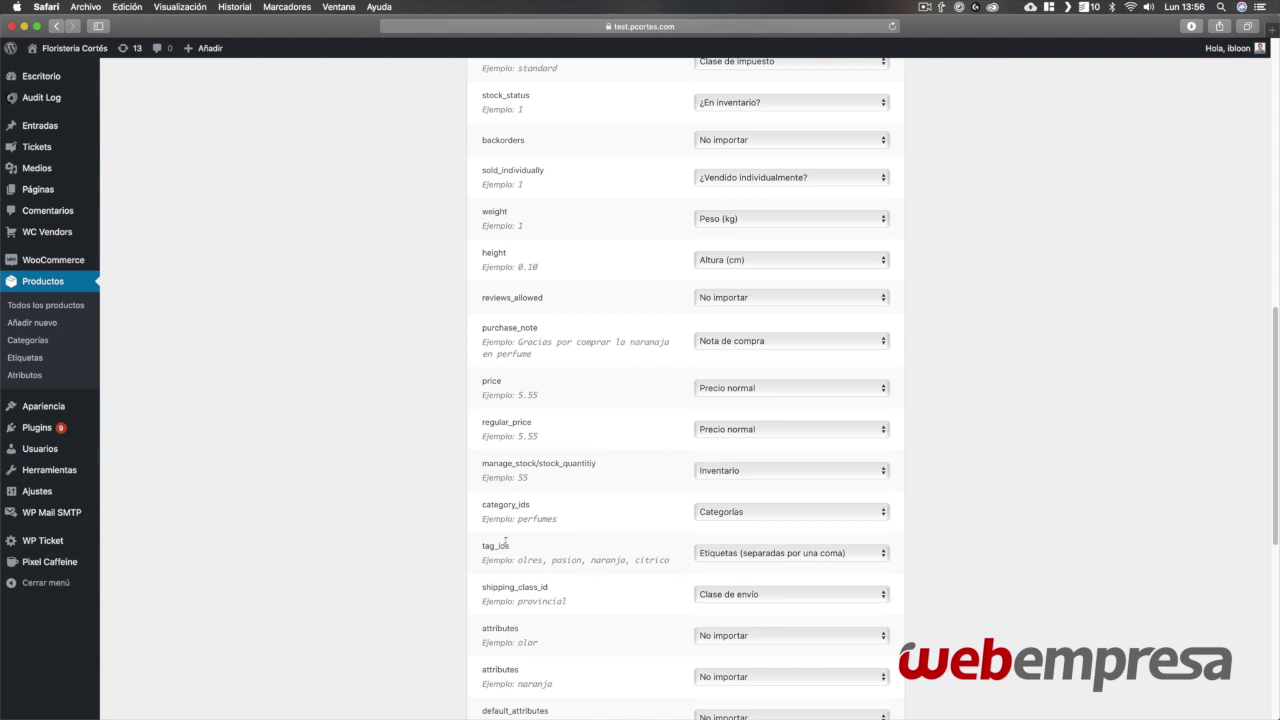
click(725, 512)
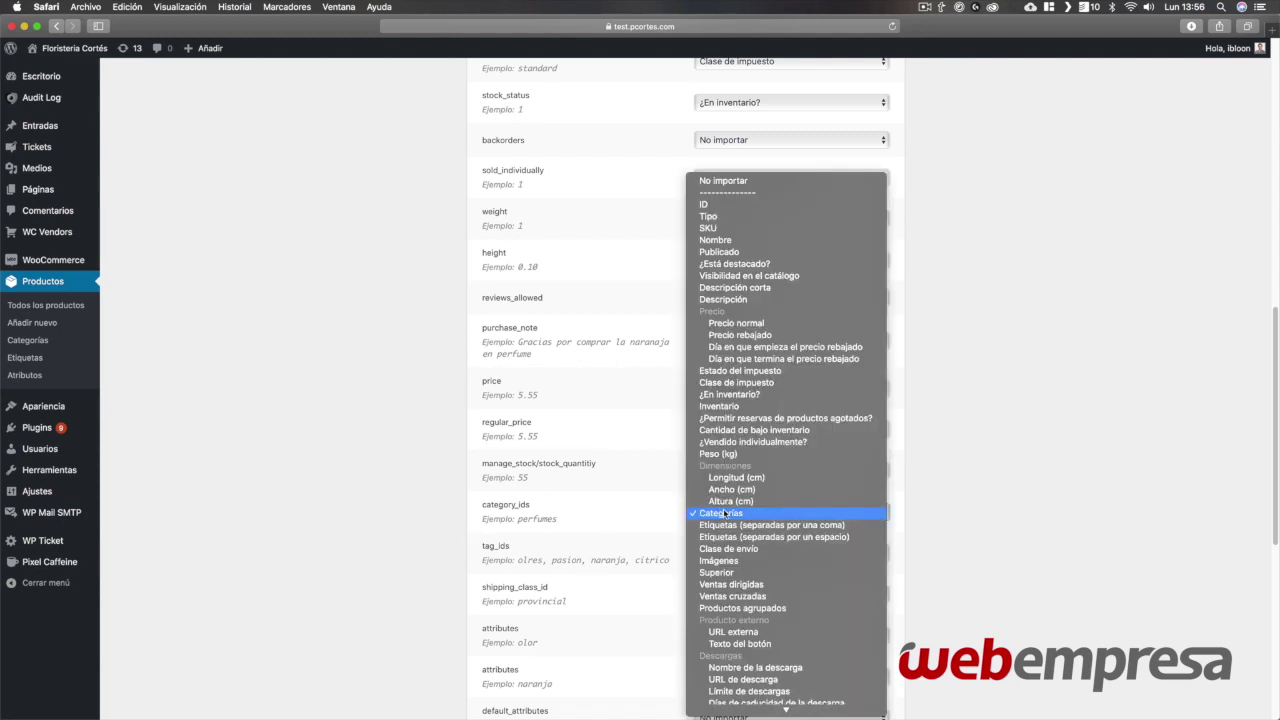
click(725, 512)
- Assign the attributes column with the example value olor to Visibilidad del atributo
scroll(537, 527, down, 1)
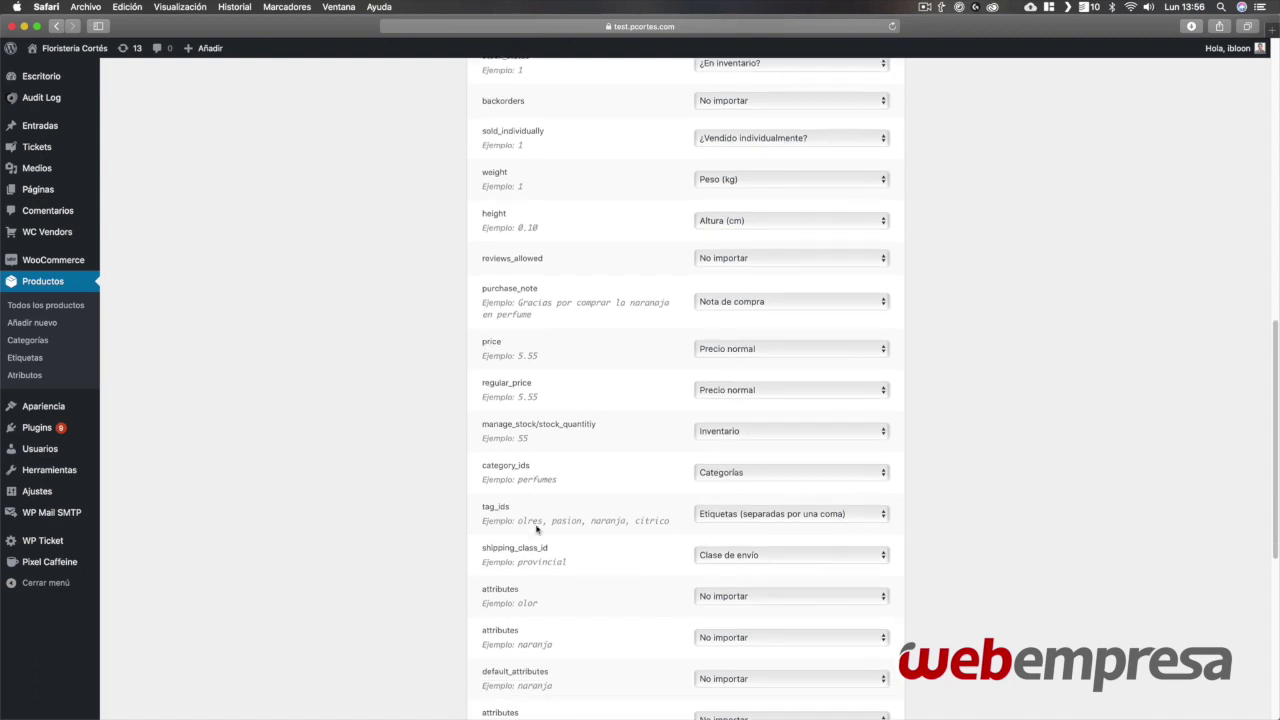
scroll(590, 570, down, 1)
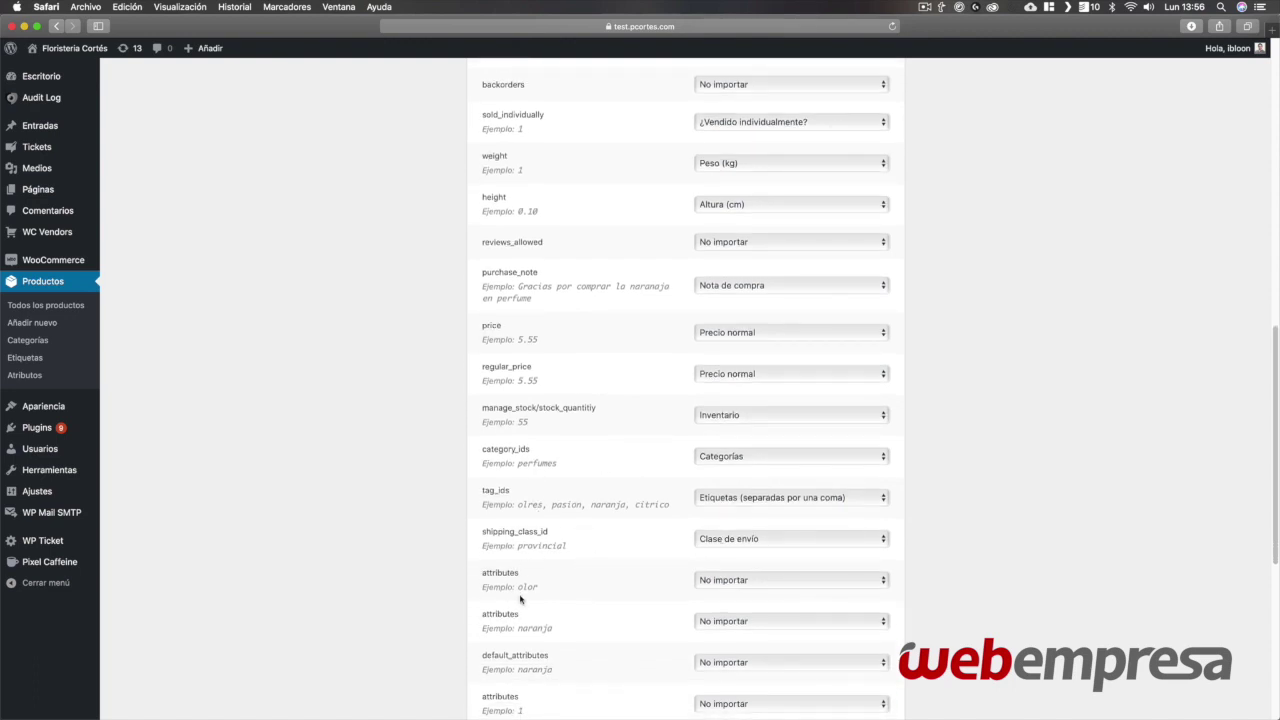
scroll(737, 580, down, 2)
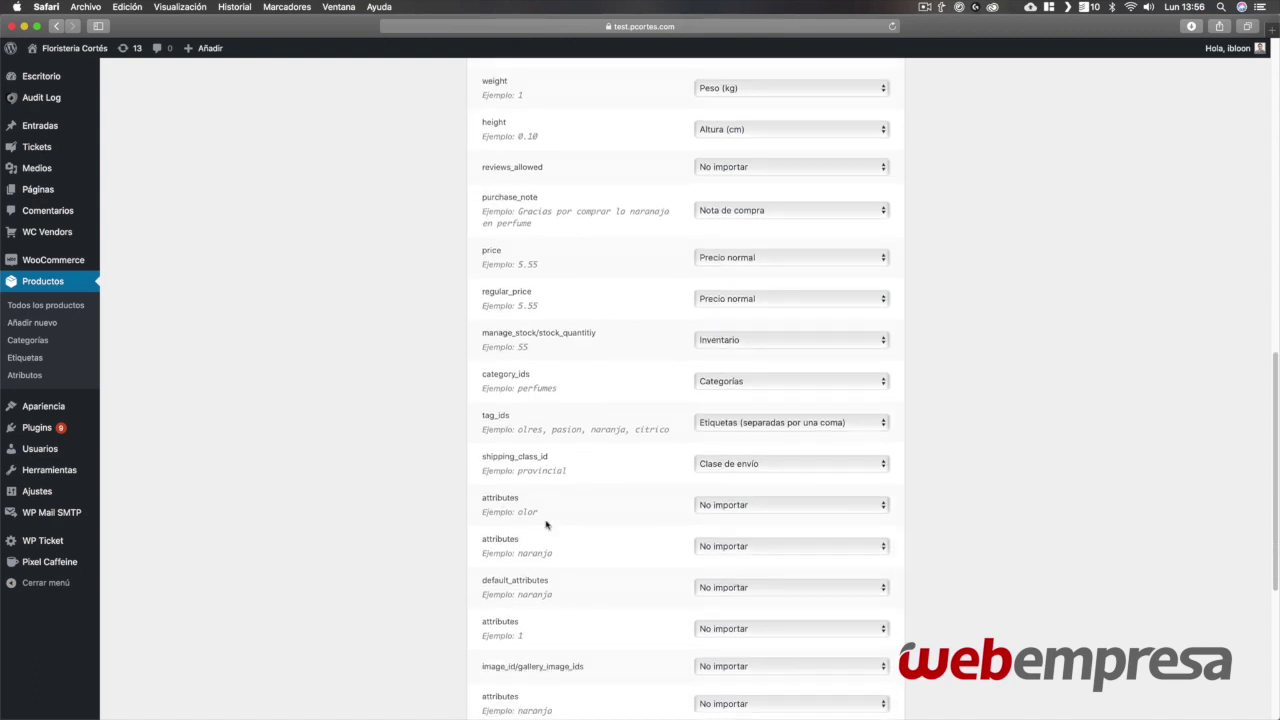
click(748, 505)
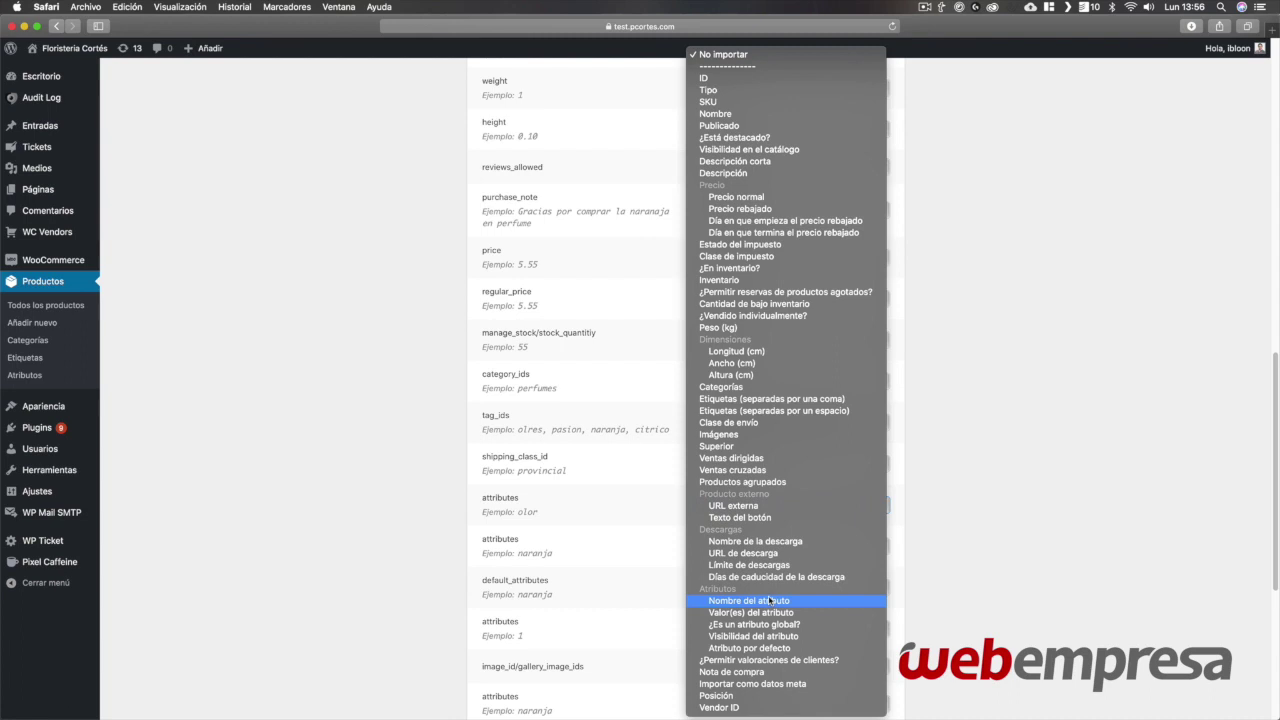
click(759, 636)
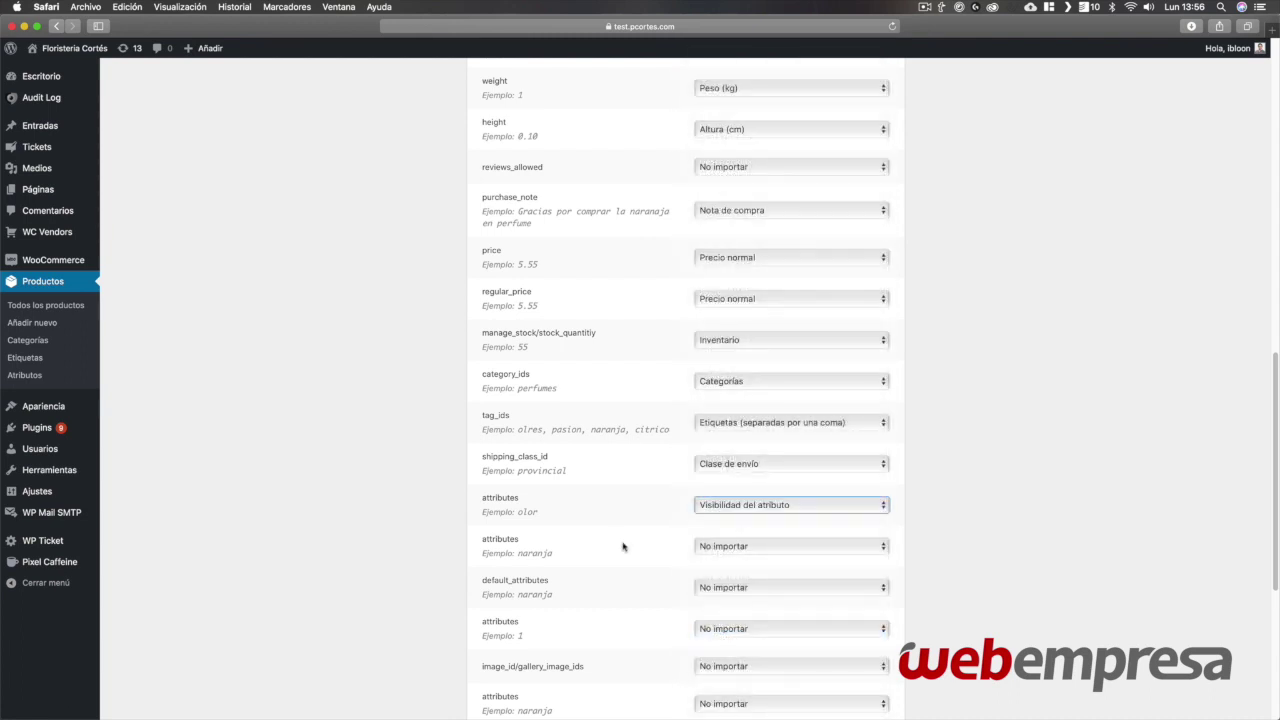
click(502, 511)
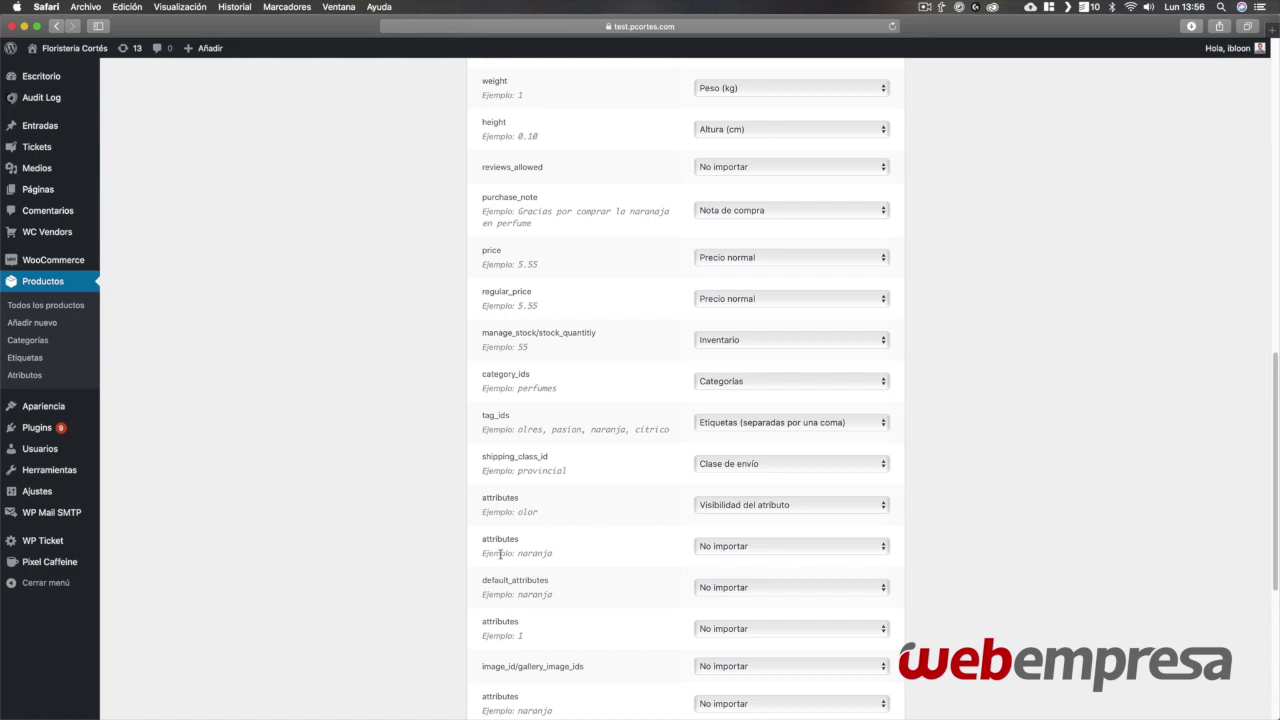
- Assign the attributes column just above default_attributes to Valor(es) del atributo, and default_attributes to Atributo por defecto
click(710, 546)
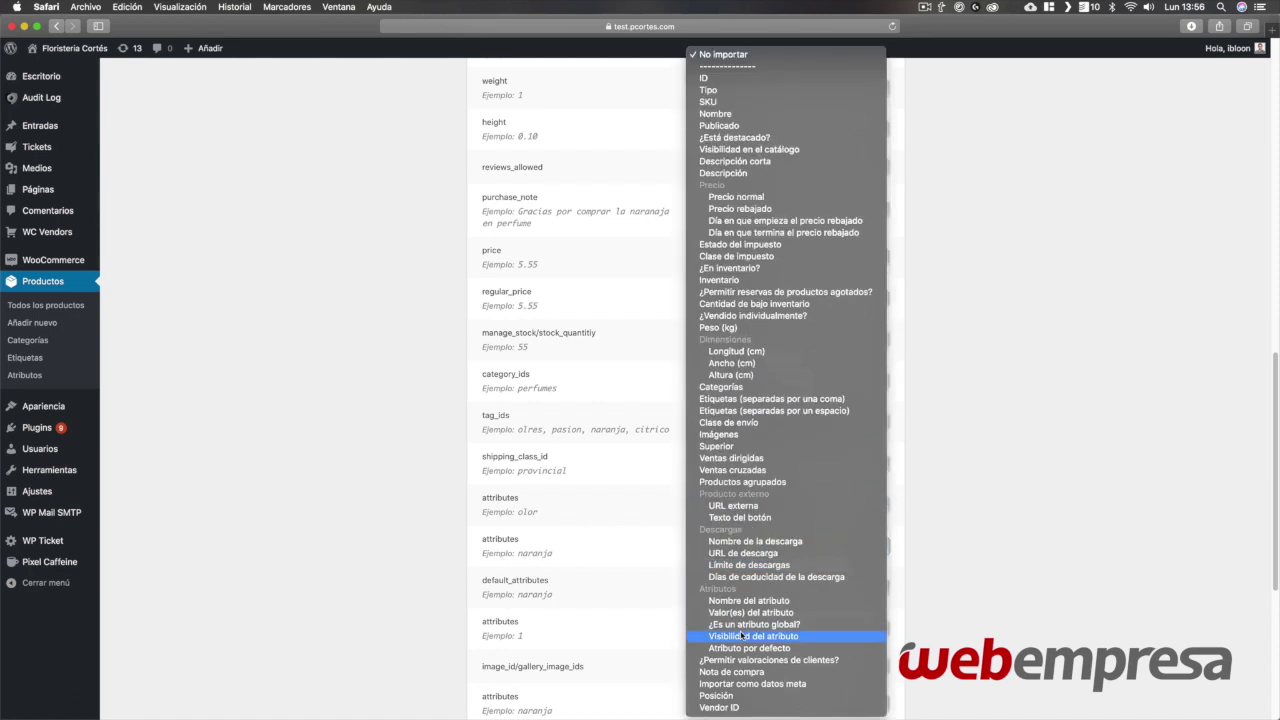
click(751, 612)
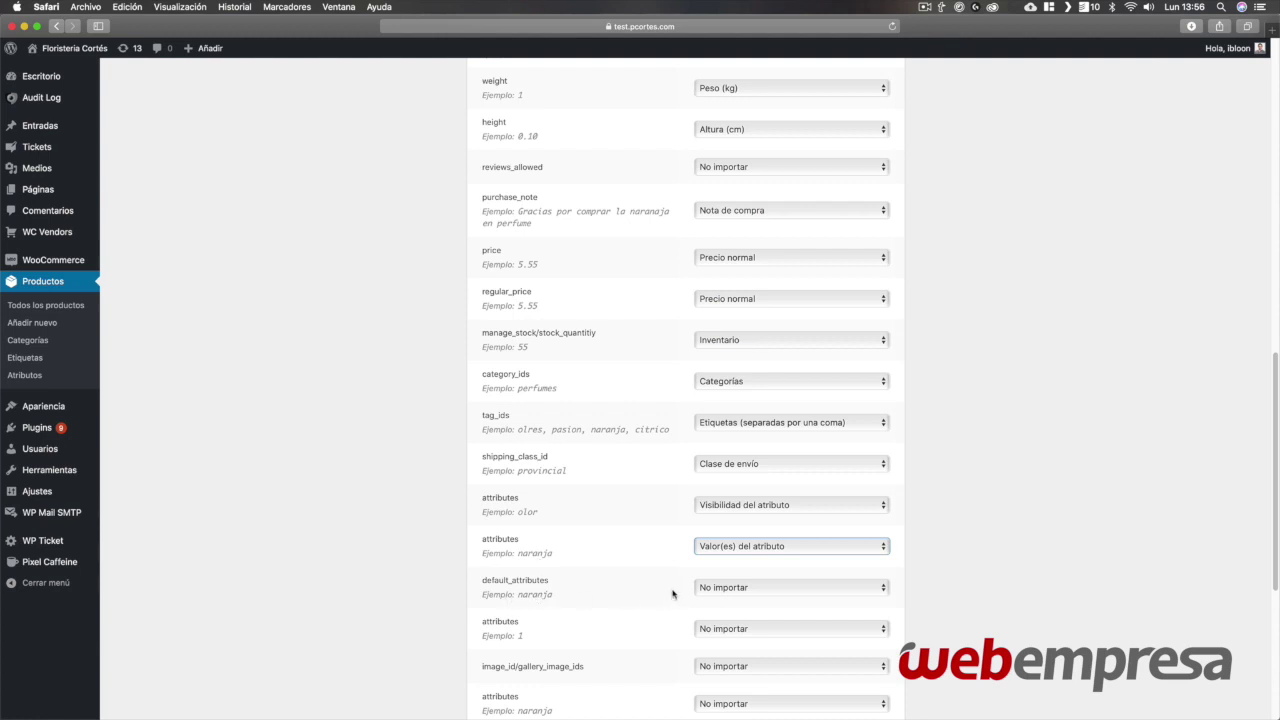
click(717, 593)
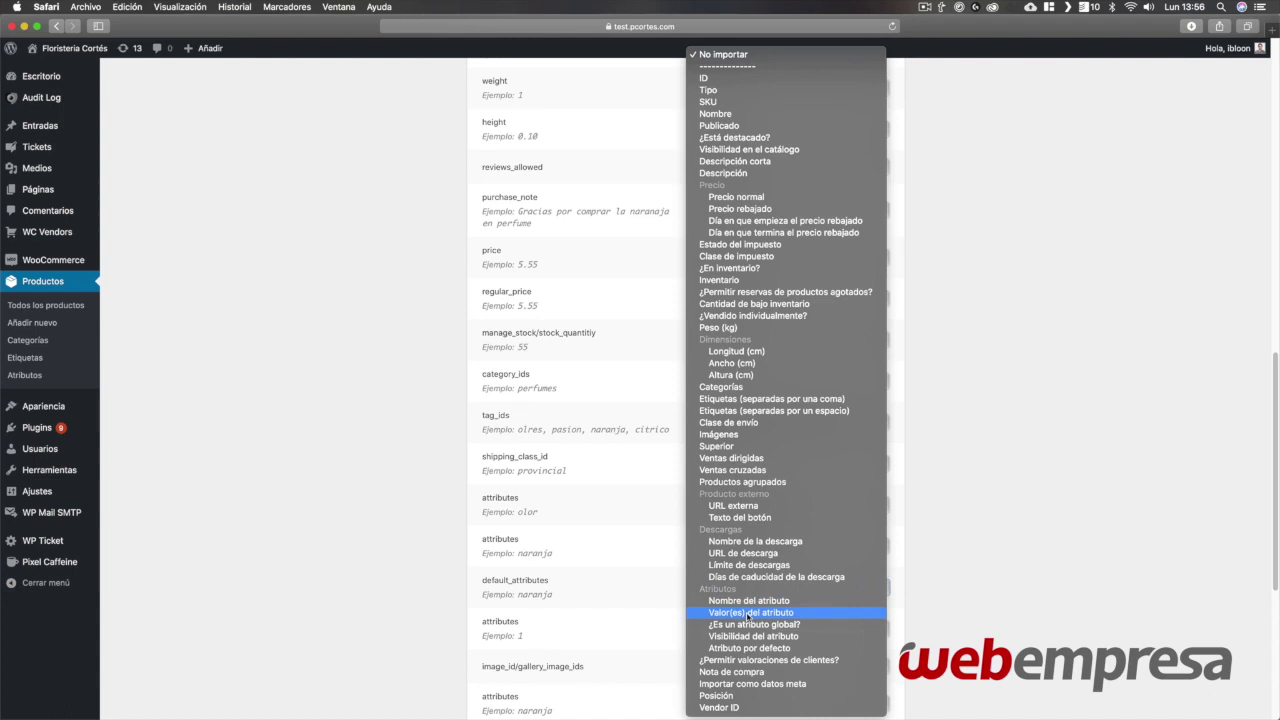
click(745, 649)
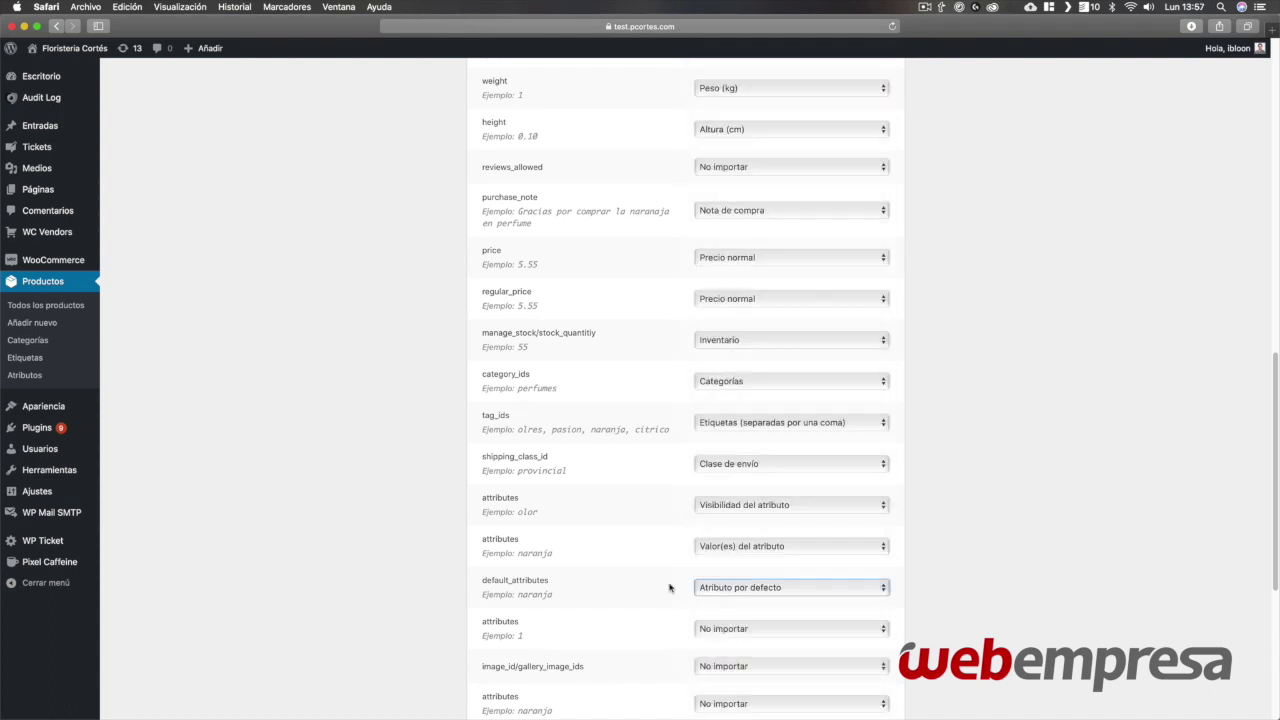
- Assign the attributes column with example 1 to ¿Es un atributo global? and the one below image_id/gallery_image_ids to Valor(es) del atributo
scroll(665, 615, down, 1)
click(737, 583)
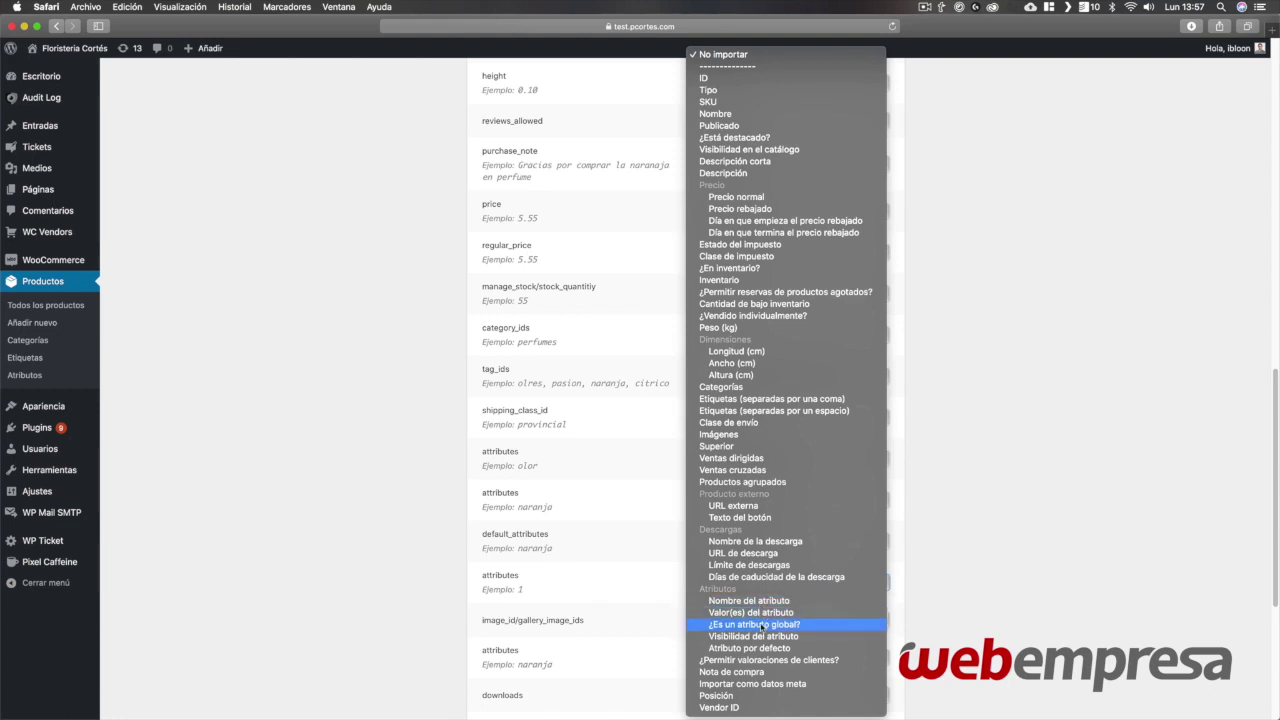
click(762, 626)
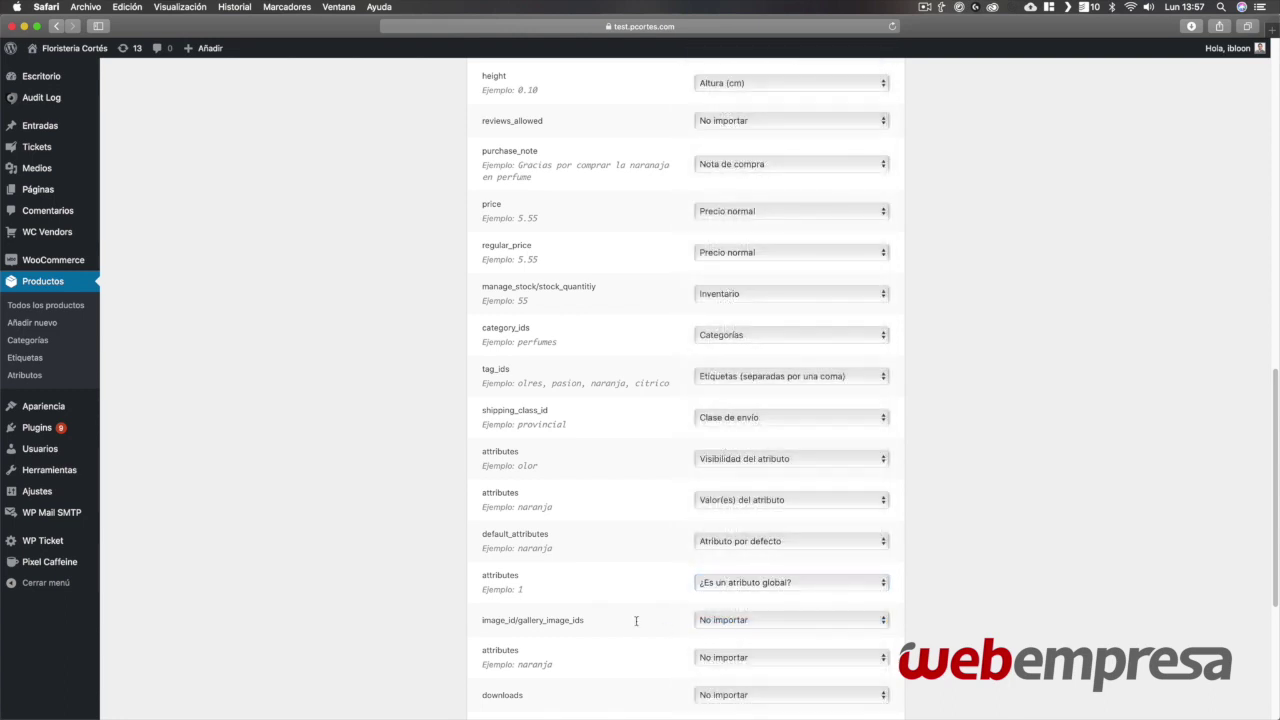
scroll(636, 610, down, 3)
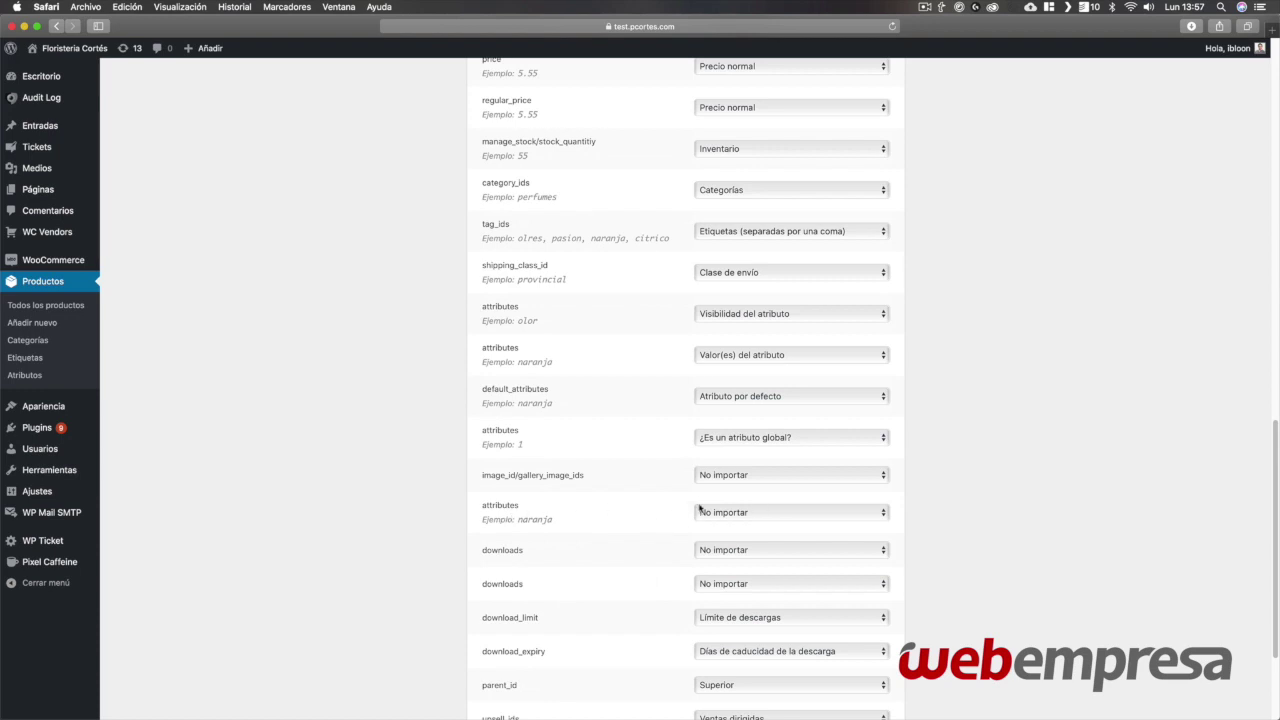
click(753, 515)
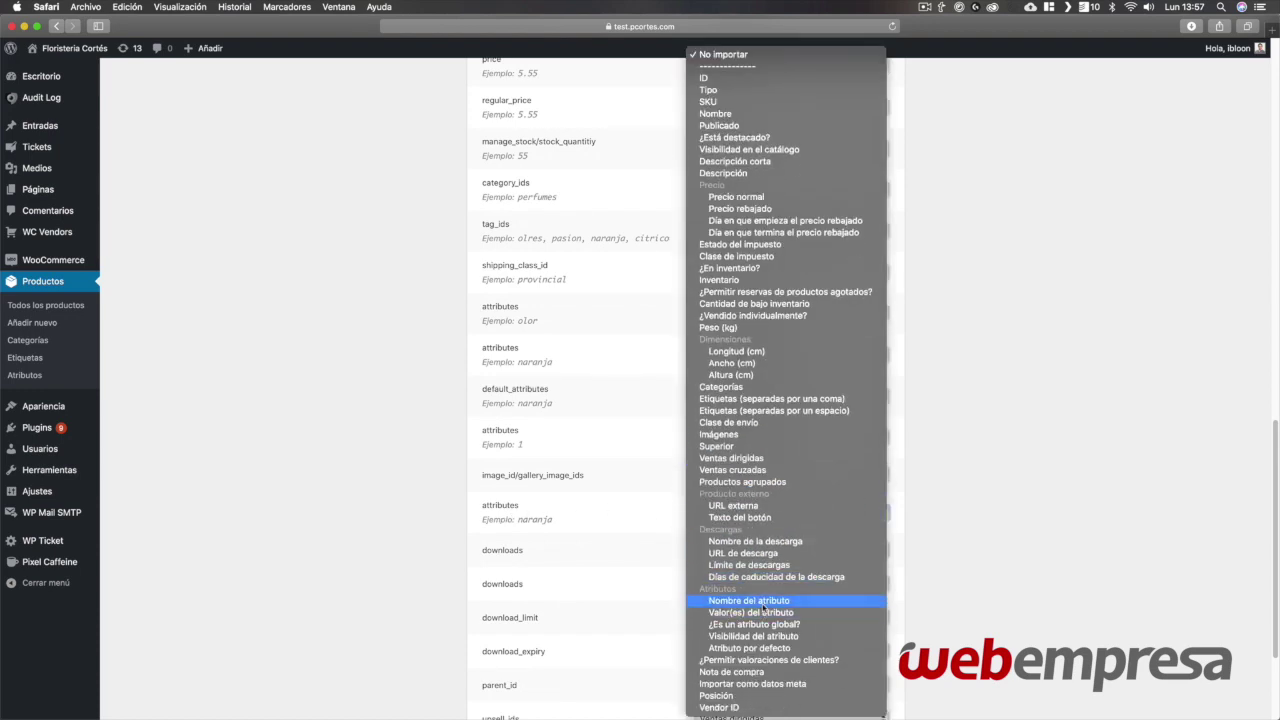
click(765, 611)
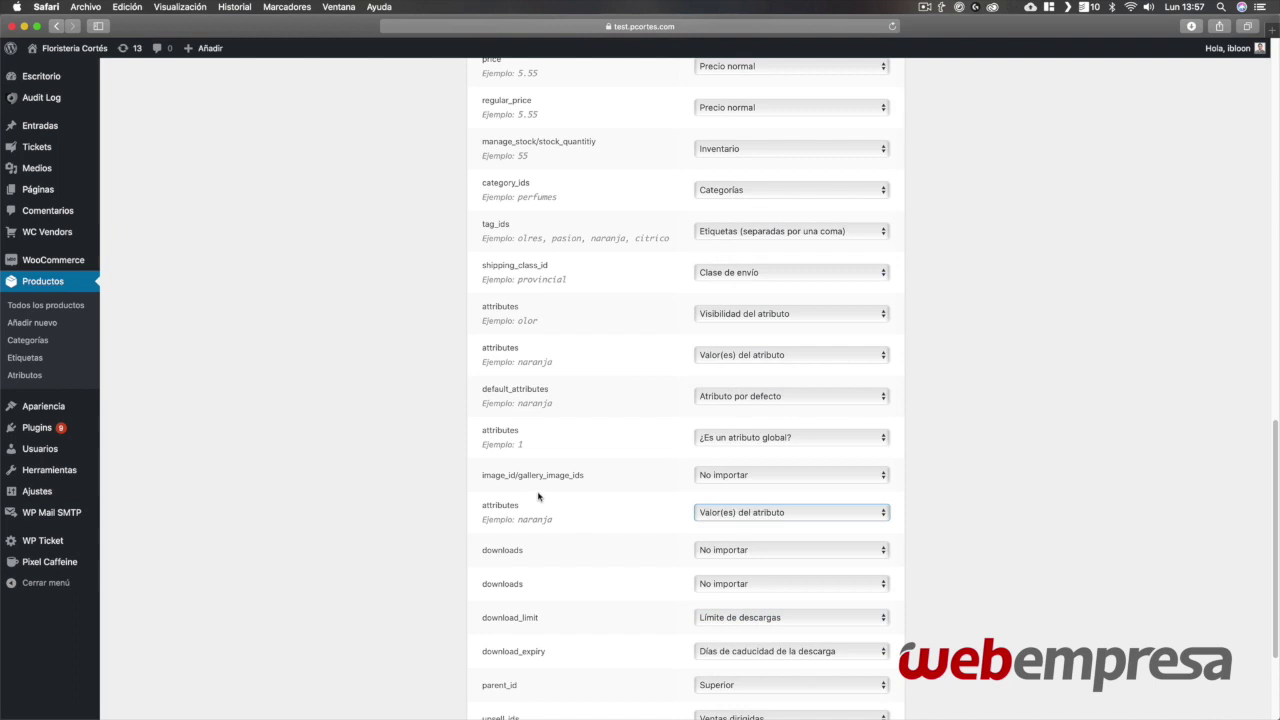
- Exclude the download_limit and download_expiry columns from the import by setting both to No importar
scroll(600, 578, down, 1)
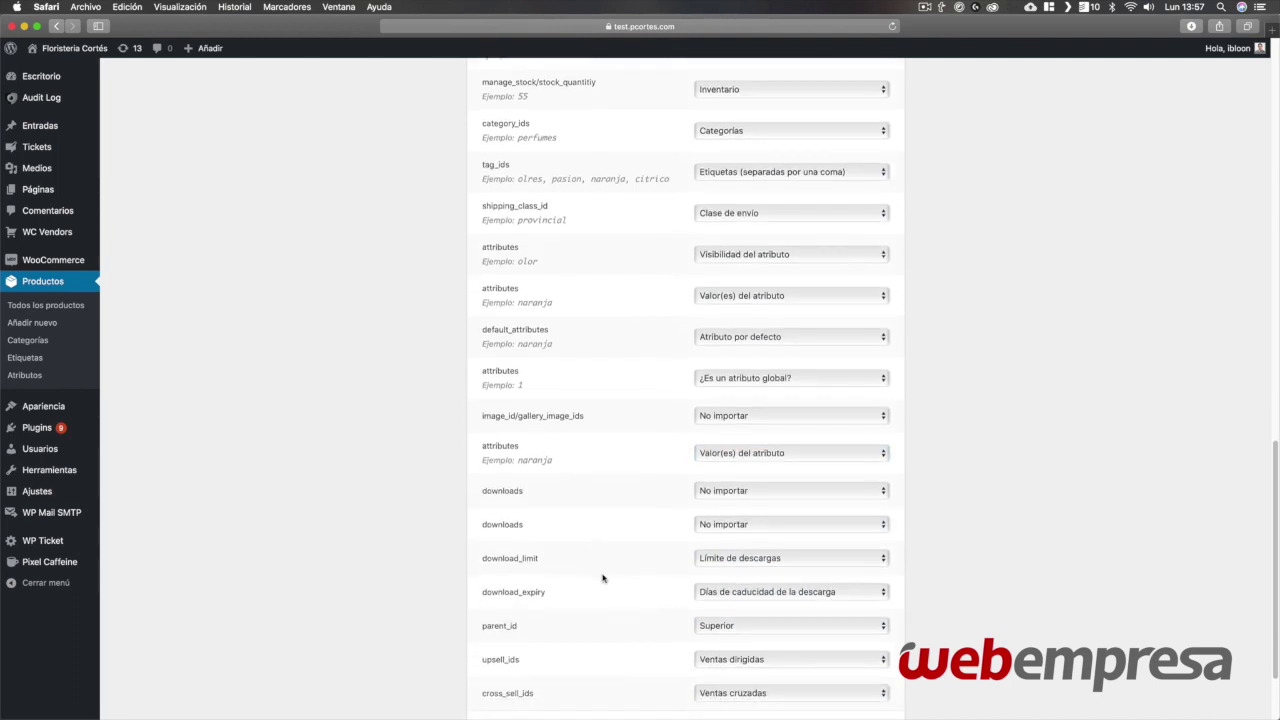
click(741, 561)
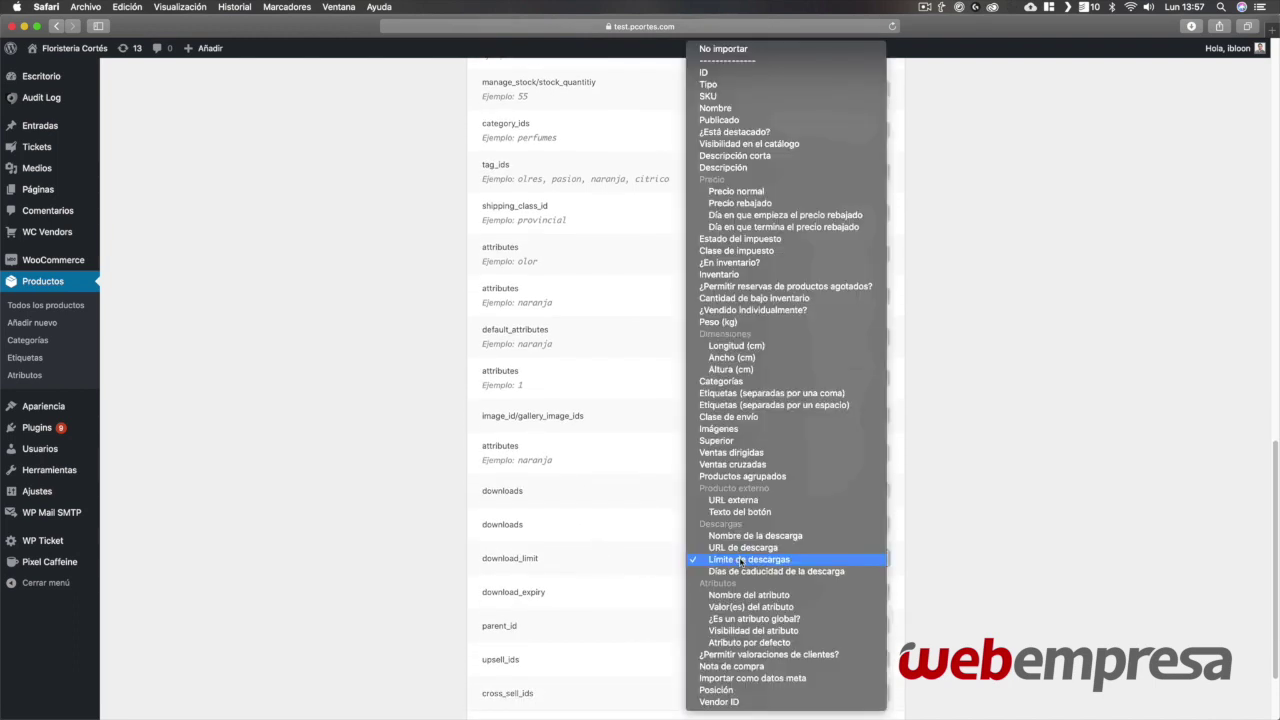
click(982, 440)
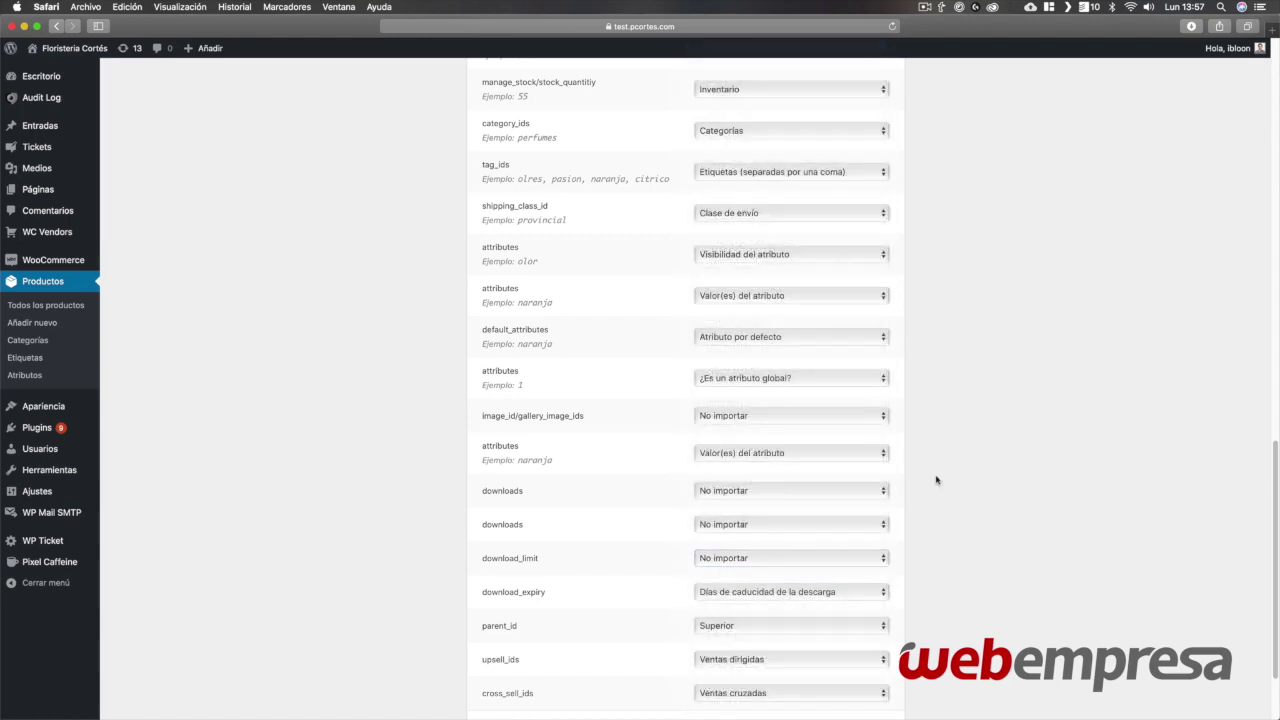
click(741, 598)
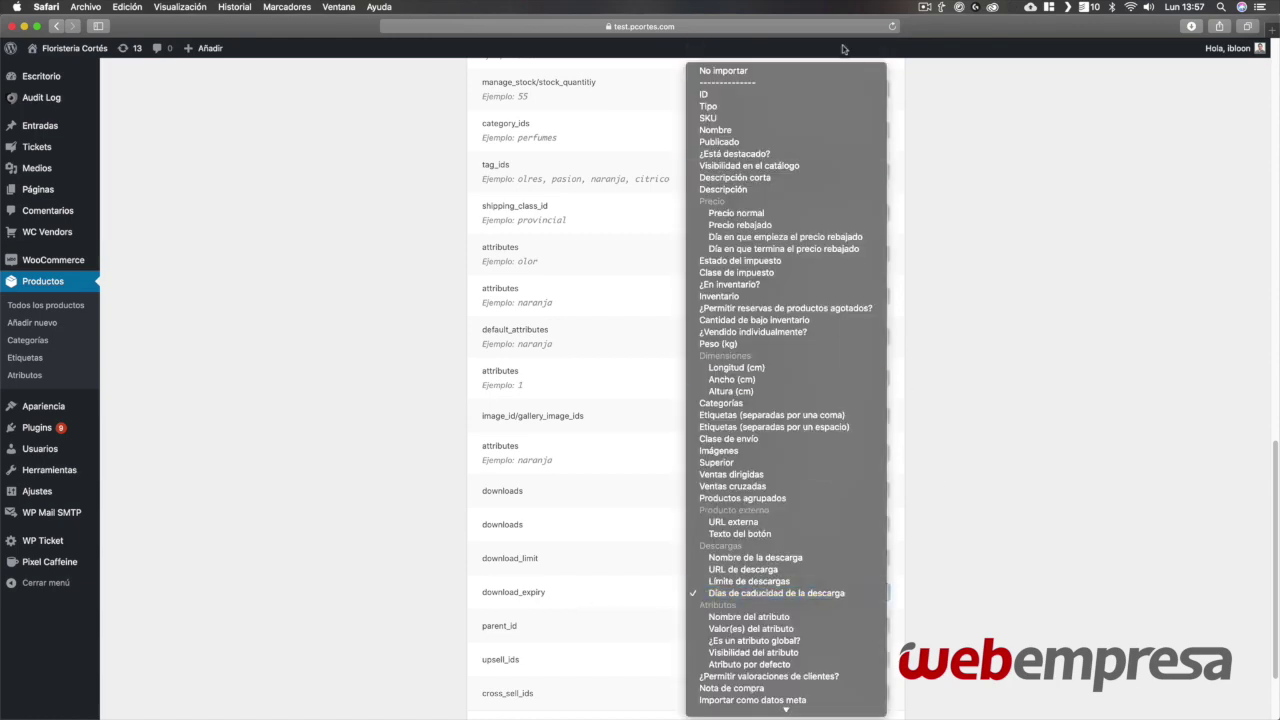
click(723, 70)
scroll(900, 560, down, 2)
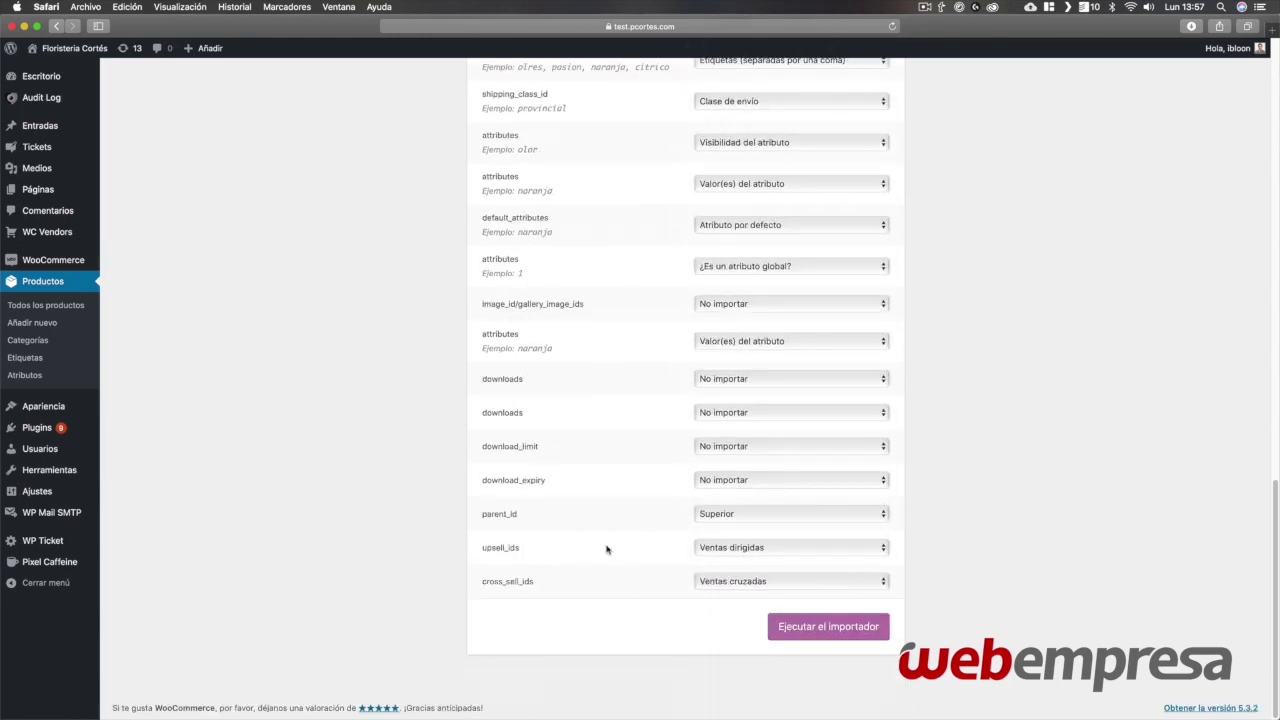
- Exclude the parent_id, upsell_ids and cross_sell_ids columns from the import by setting all three to No importar
click(720, 515)
click(723, 123)
click(739, 550)
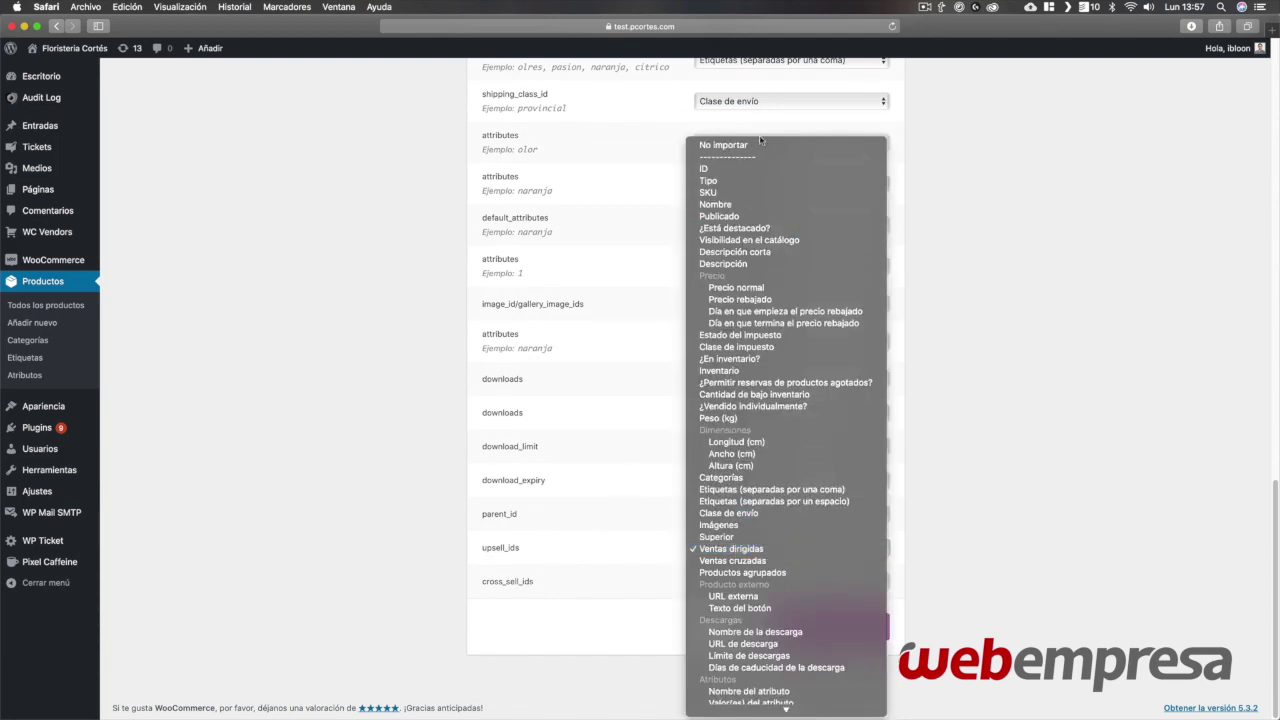
click(723, 145)
click(750, 583)
click(749, 170)
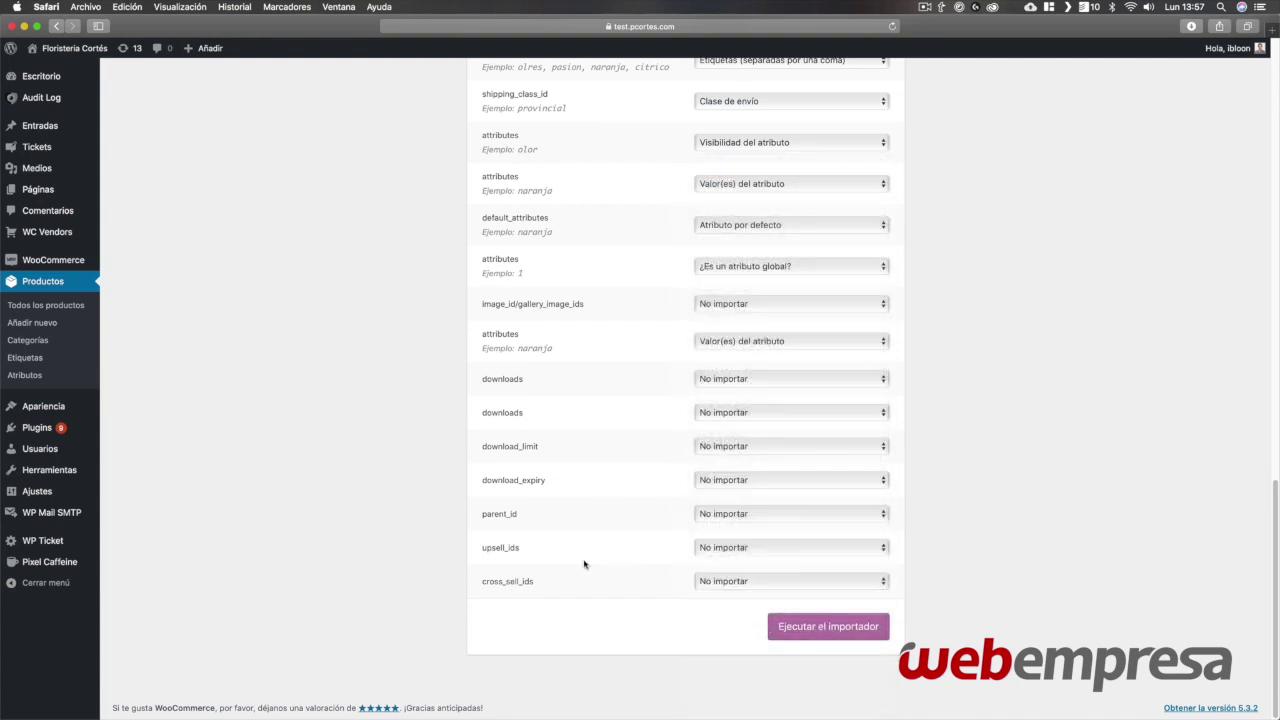
- Review the complete list of CSV column assignments, from id down to cross_sell_ids, before running the import
scroll(558, 556, up, 5)
scroll(558, 564, up, 10)
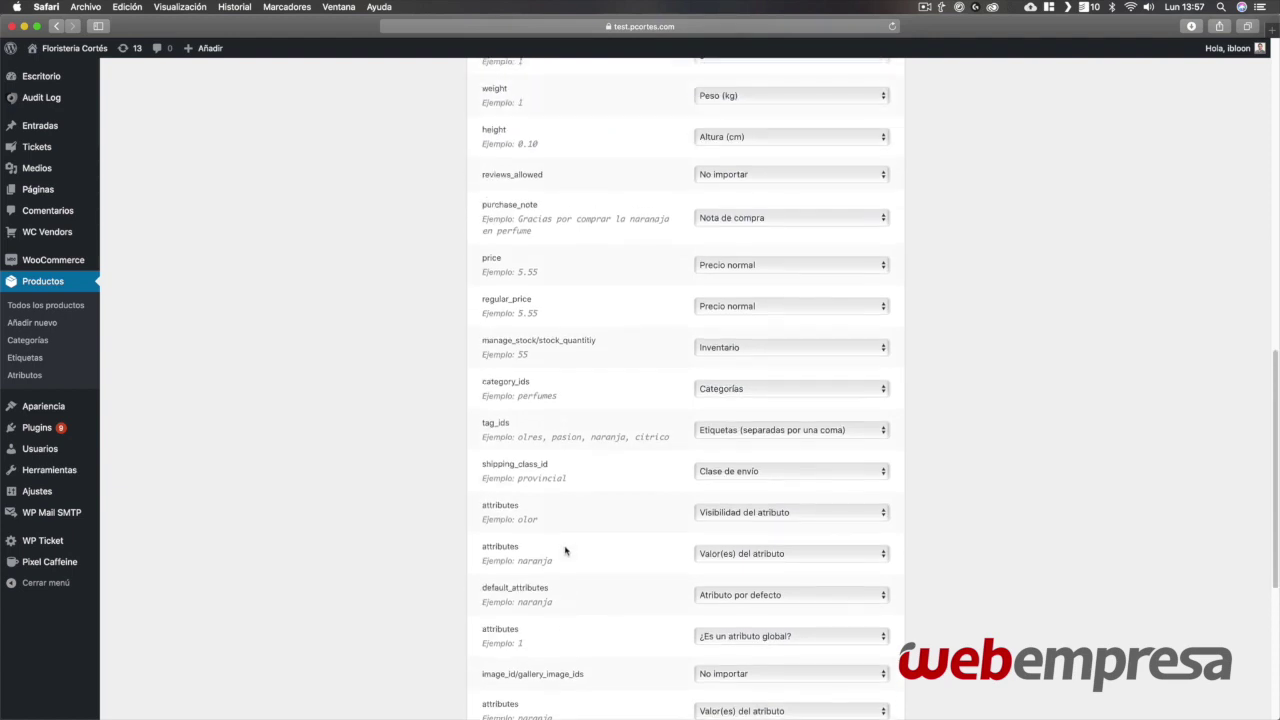
scroll(563, 546, up, 8)
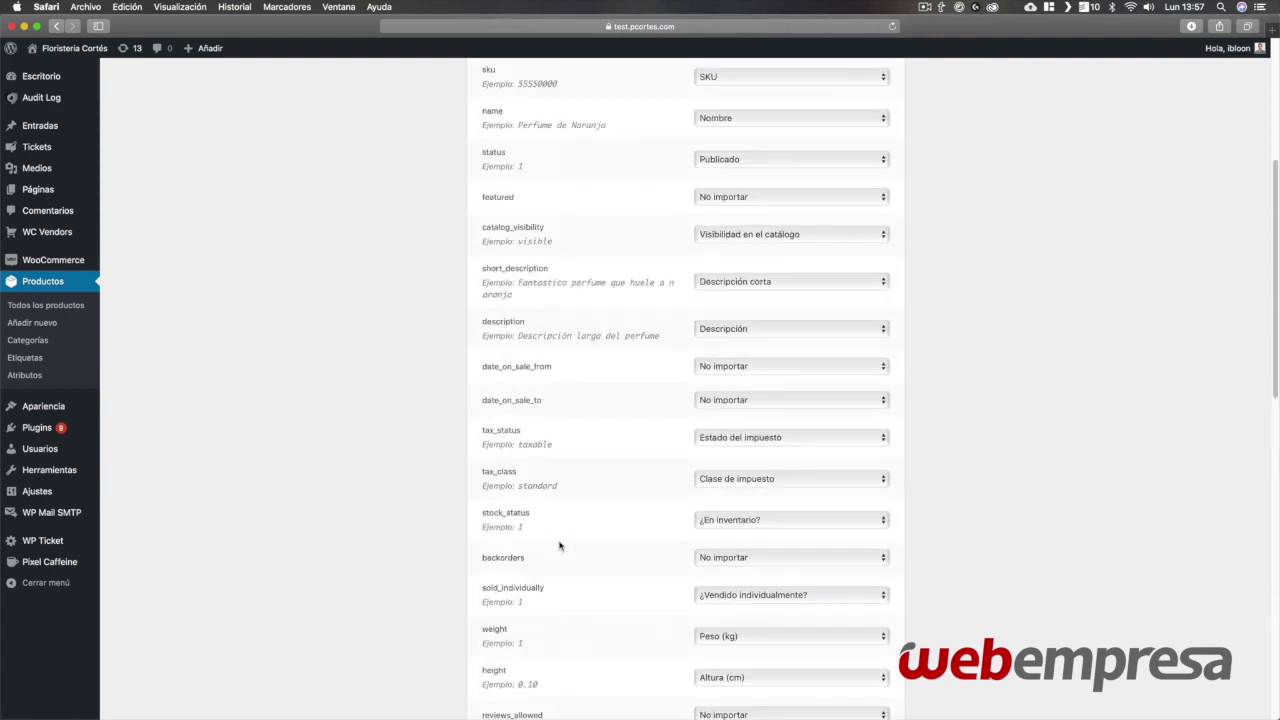
scroll(561, 545, up, 5)
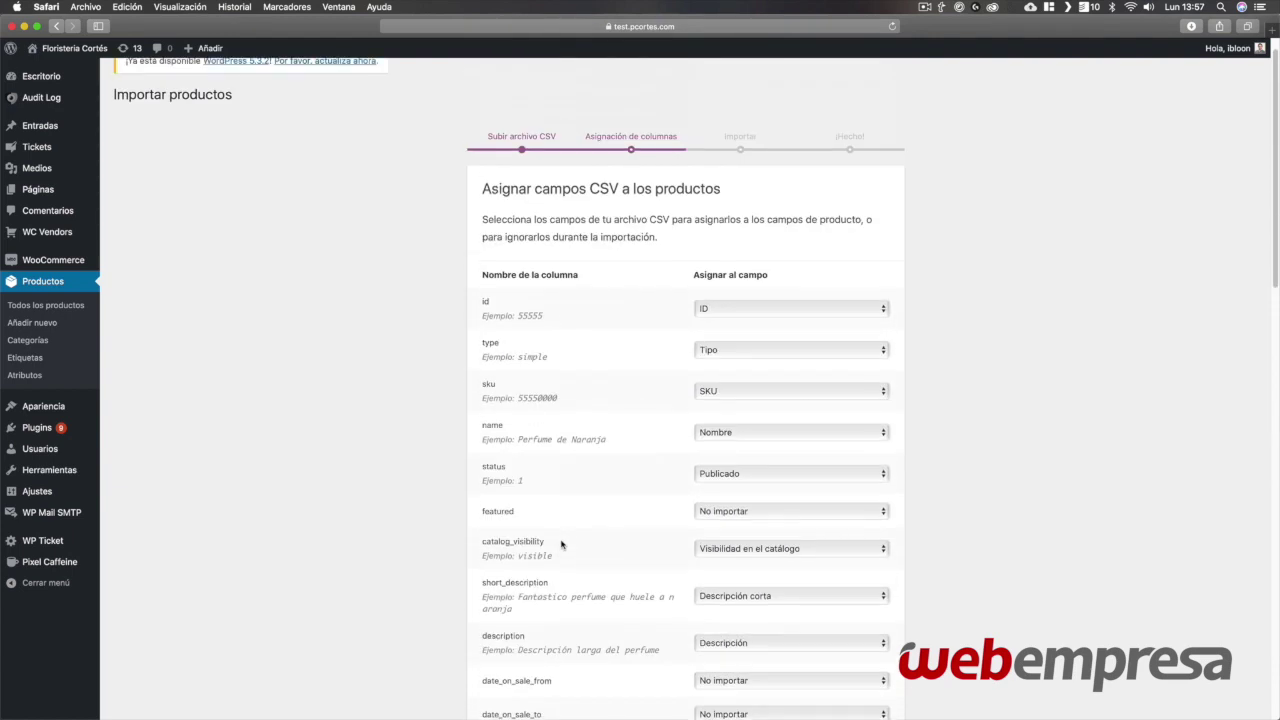
scroll(561, 545, down, 1)
scroll(561, 544, down, 15)
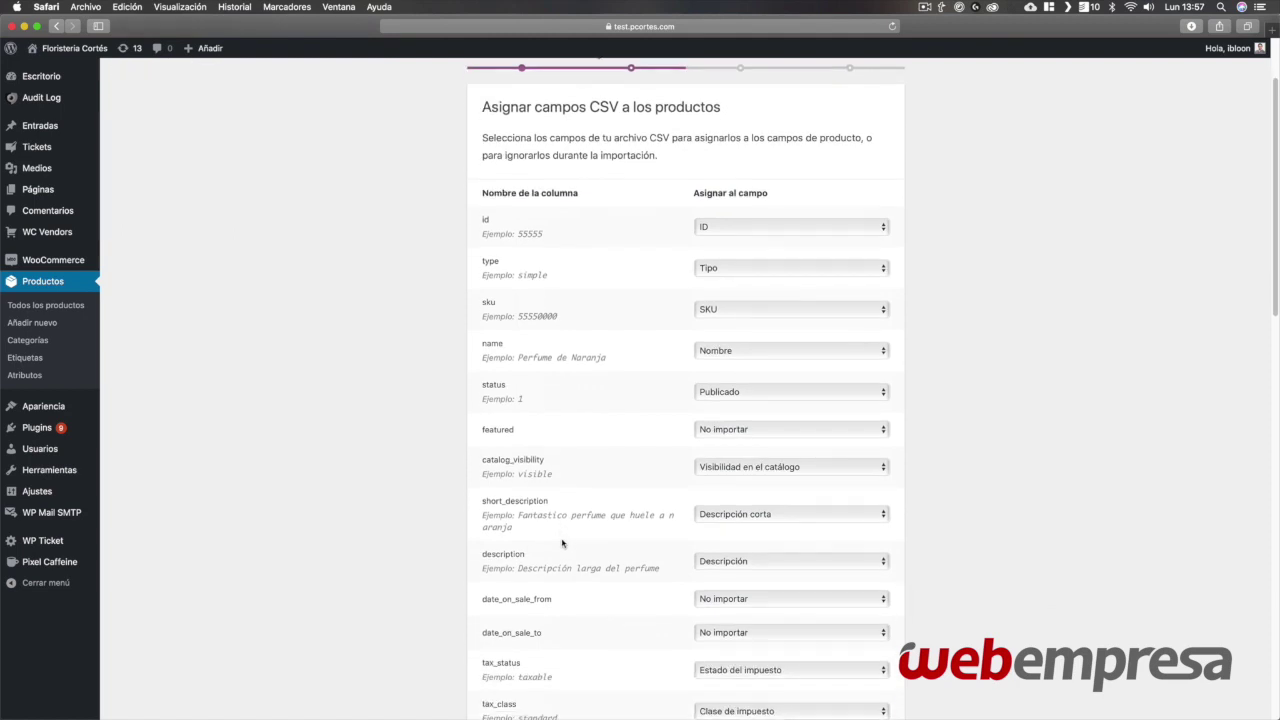
scroll(566, 541, down, 7)
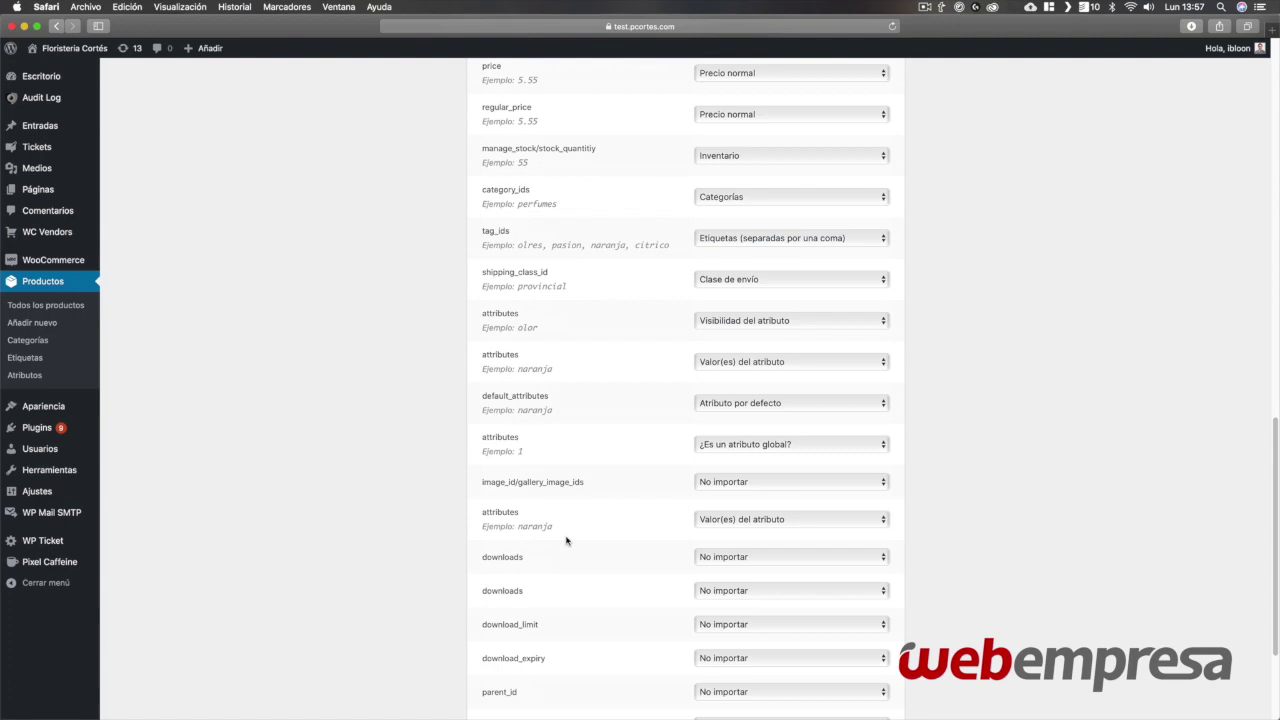
scroll(566, 541, down, 4)
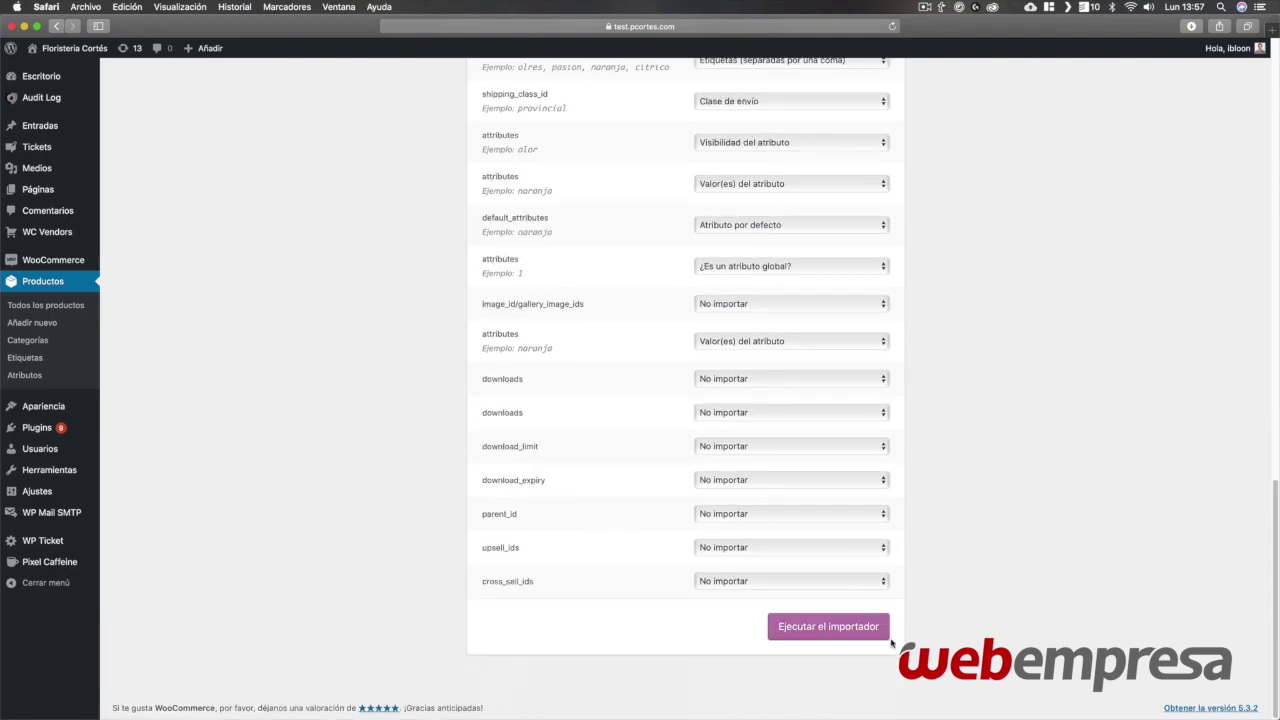
scroll(690, 387, up, 20)
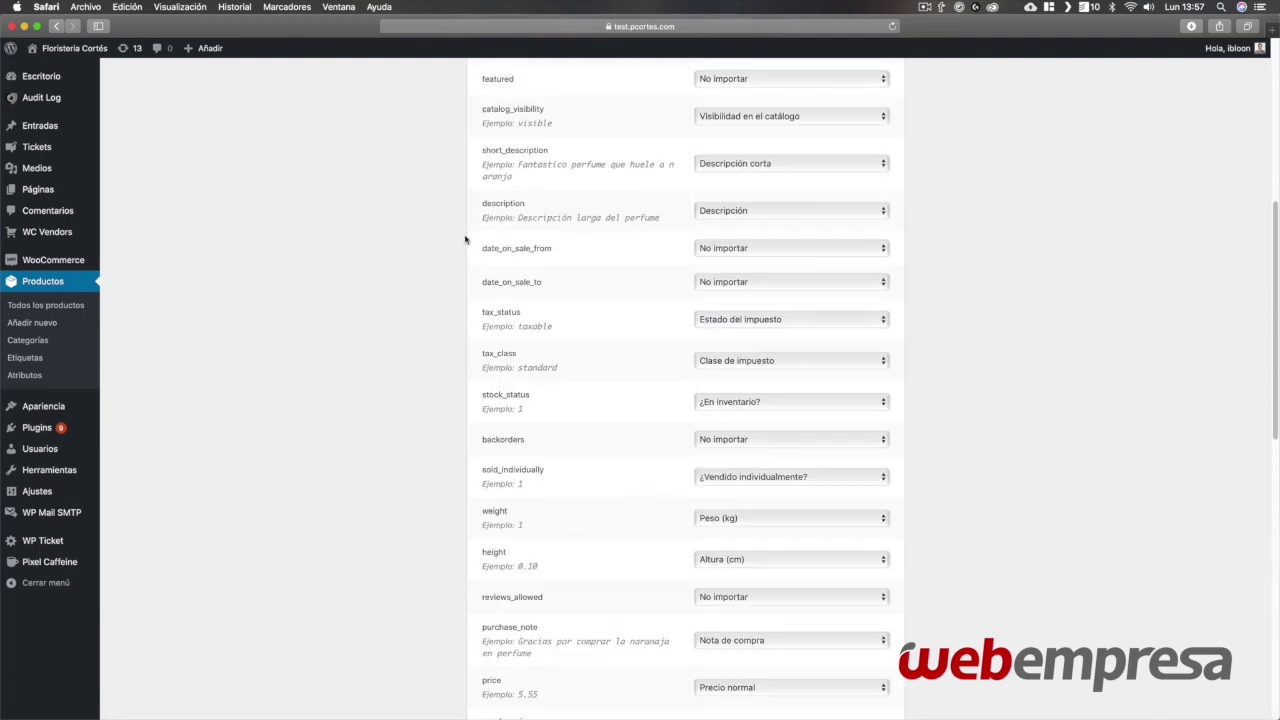
scroll(488, 405, up, 5)
scroll(770, 420, down, 20)
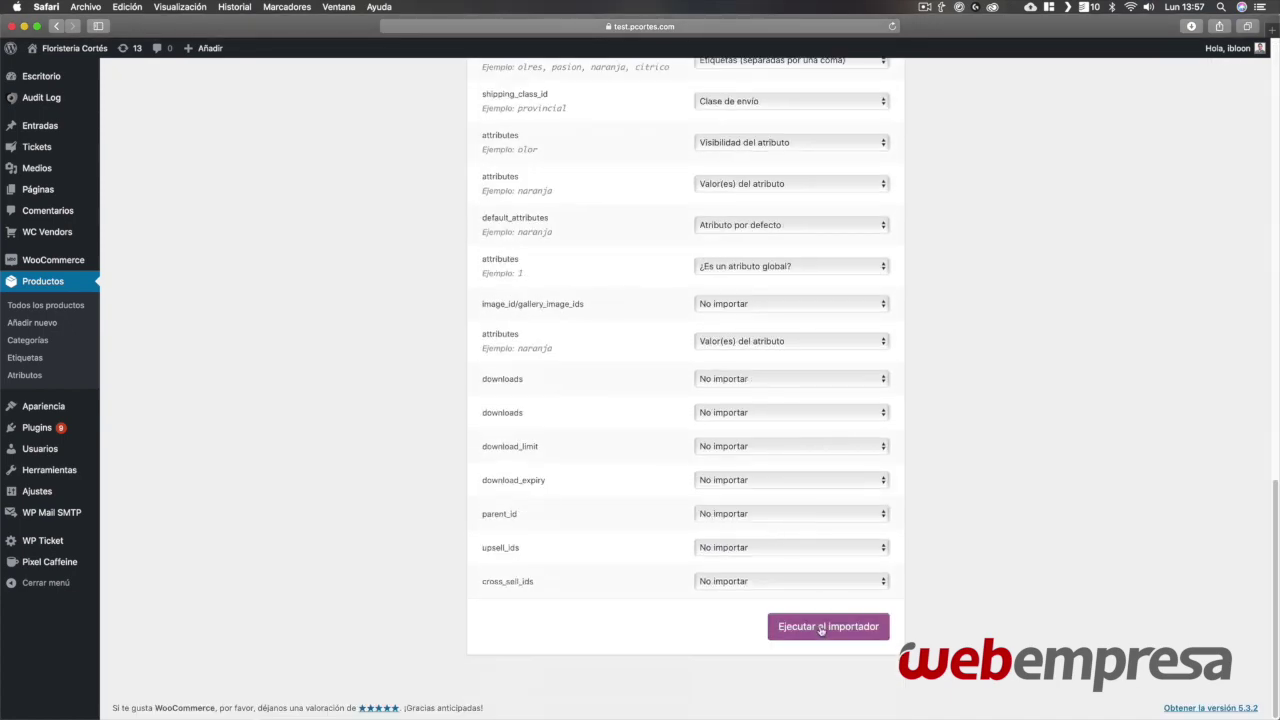
- Run the importer and open the imported Perfume de Naranja product for editing
click(820, 627)
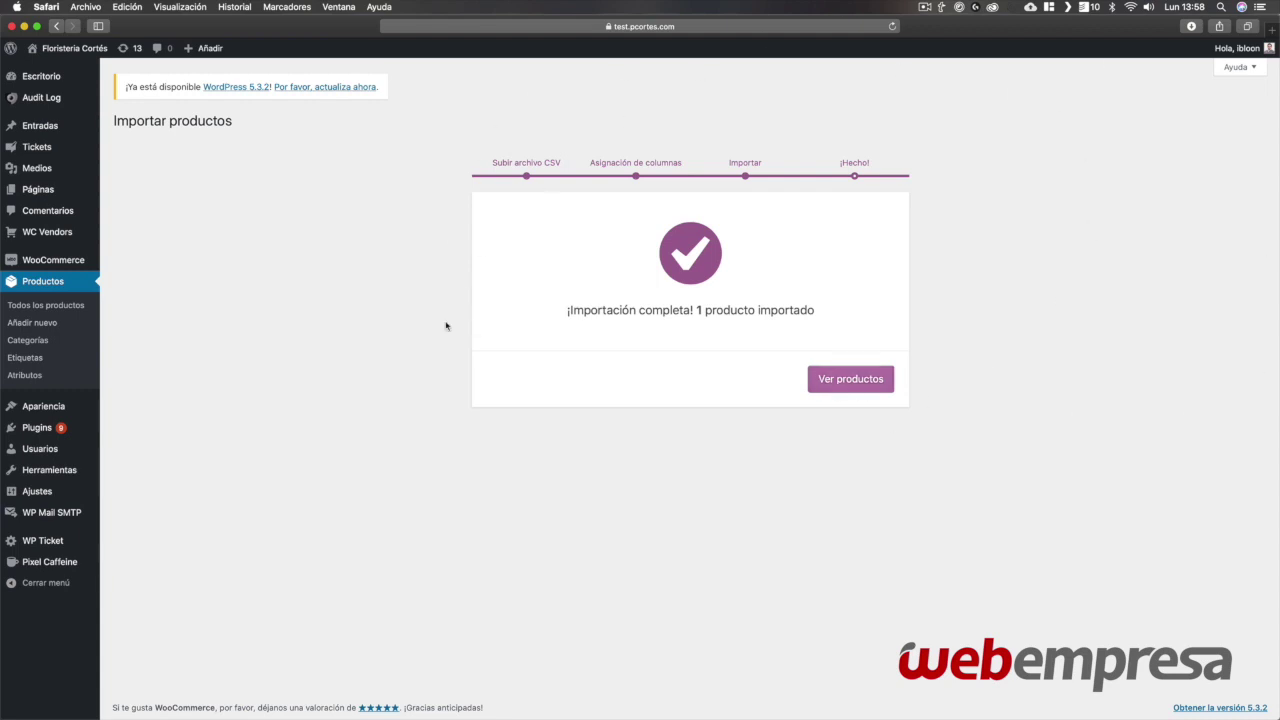
click(881, 387)
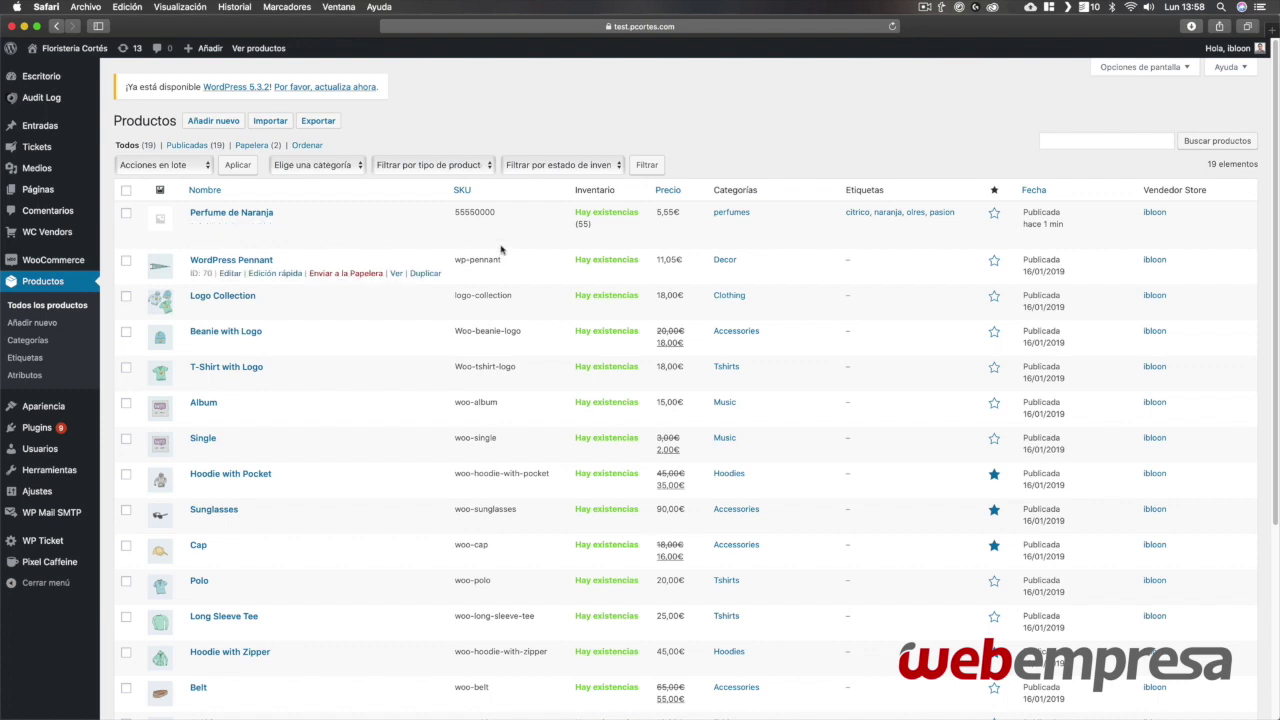
click(264, 215)
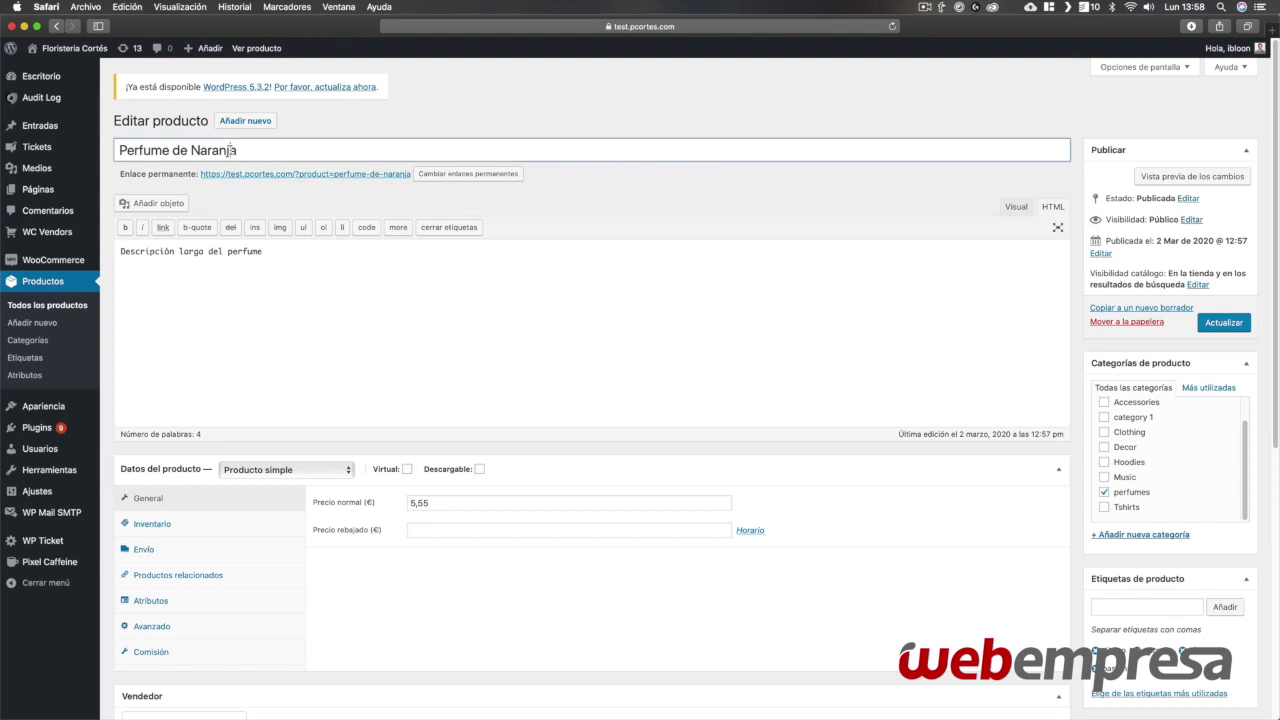
- Examine the imported product's description, price, tags, inventory data and short description on its edit page
click(296, 264)
scroll(304, 282, down, 5)
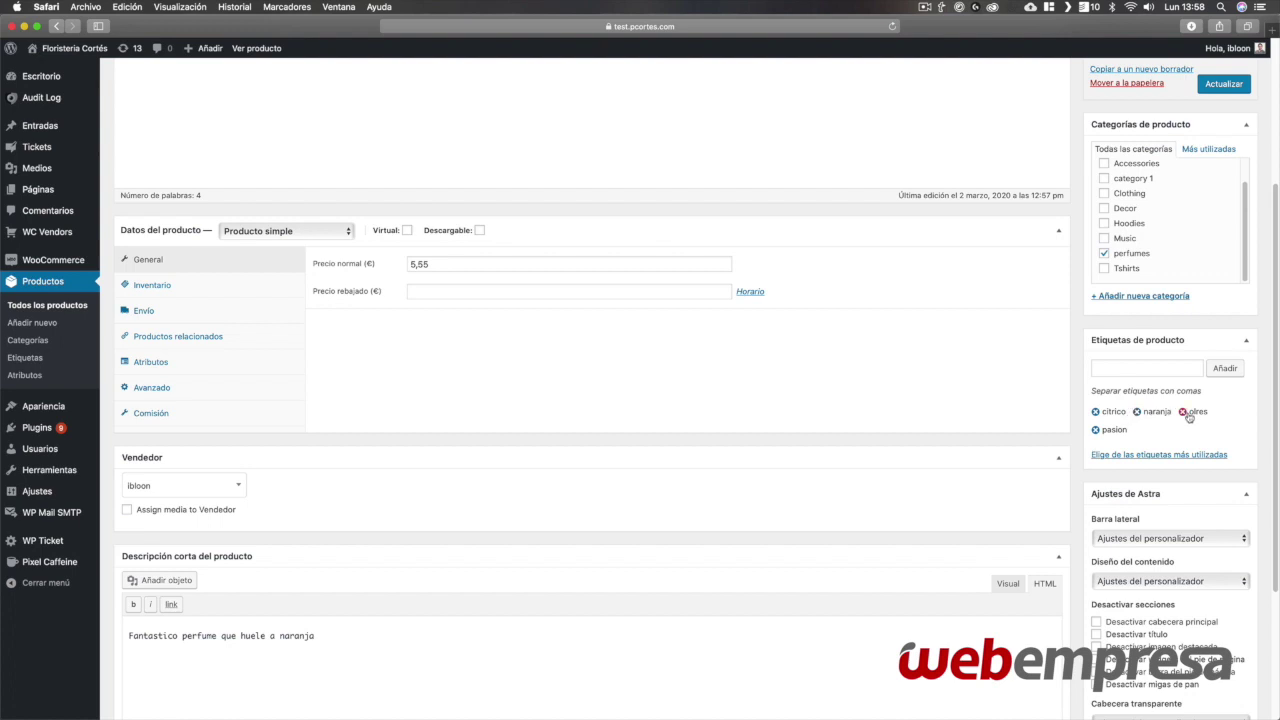
click(161, 290)
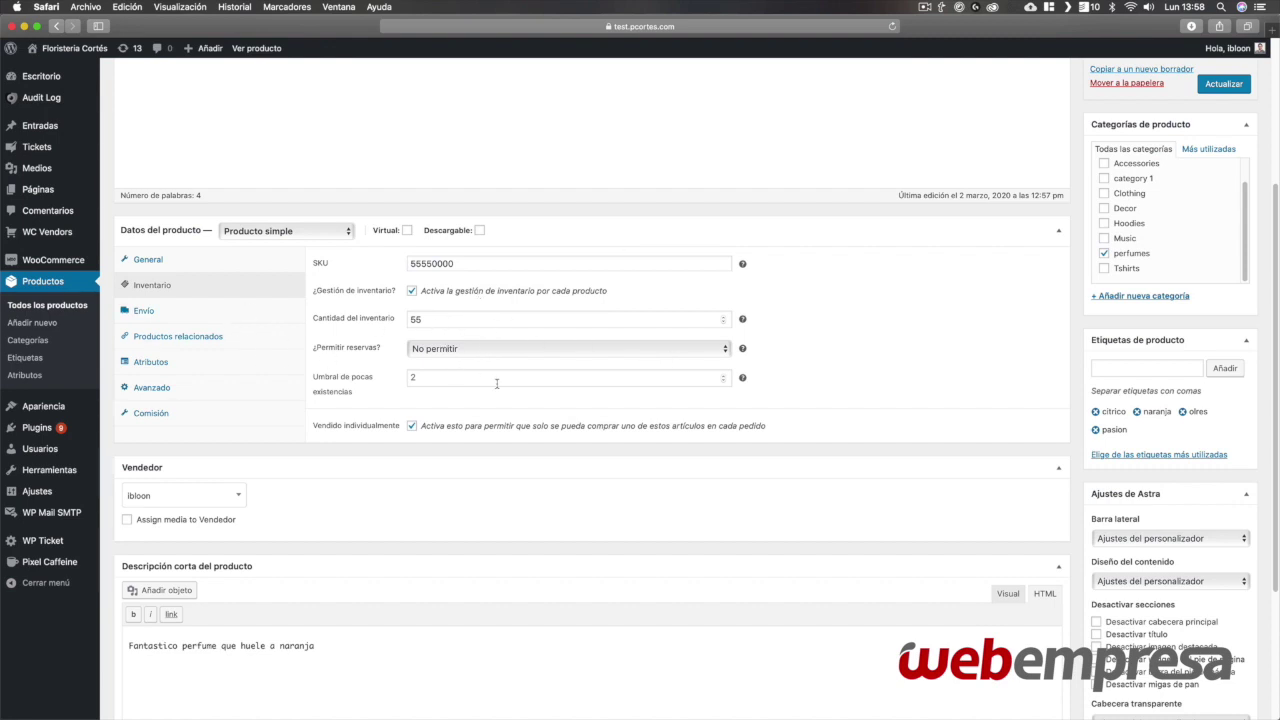
scroll(455, 428, down, 5)
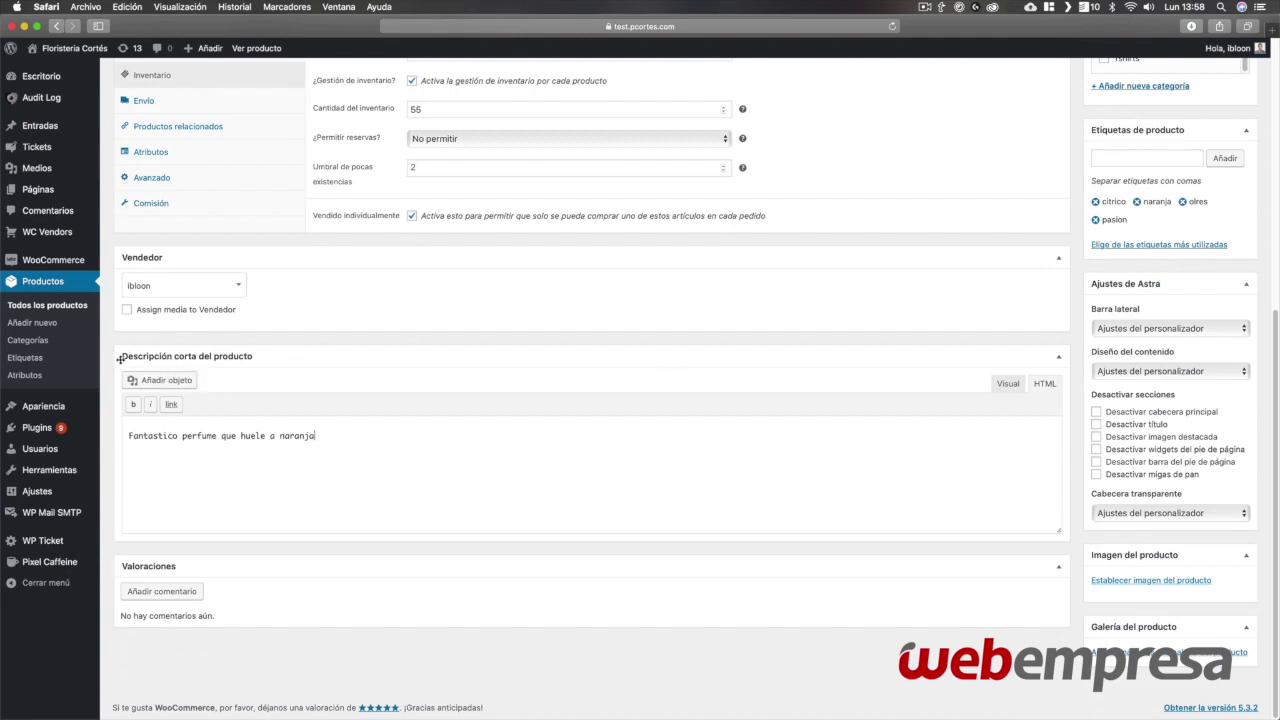
scroll(400, 491, up, 10)
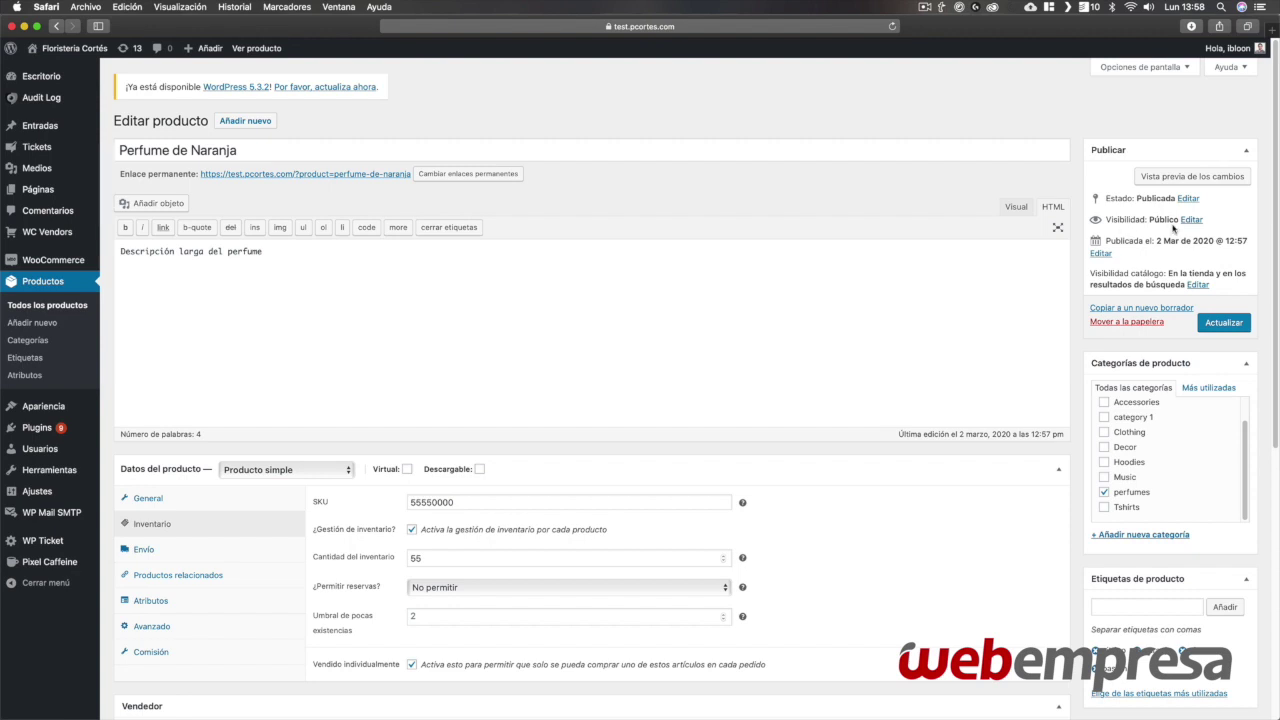
- View the Perfume de Naranja product page in the store and check its Información adicional section
click(381, 177)
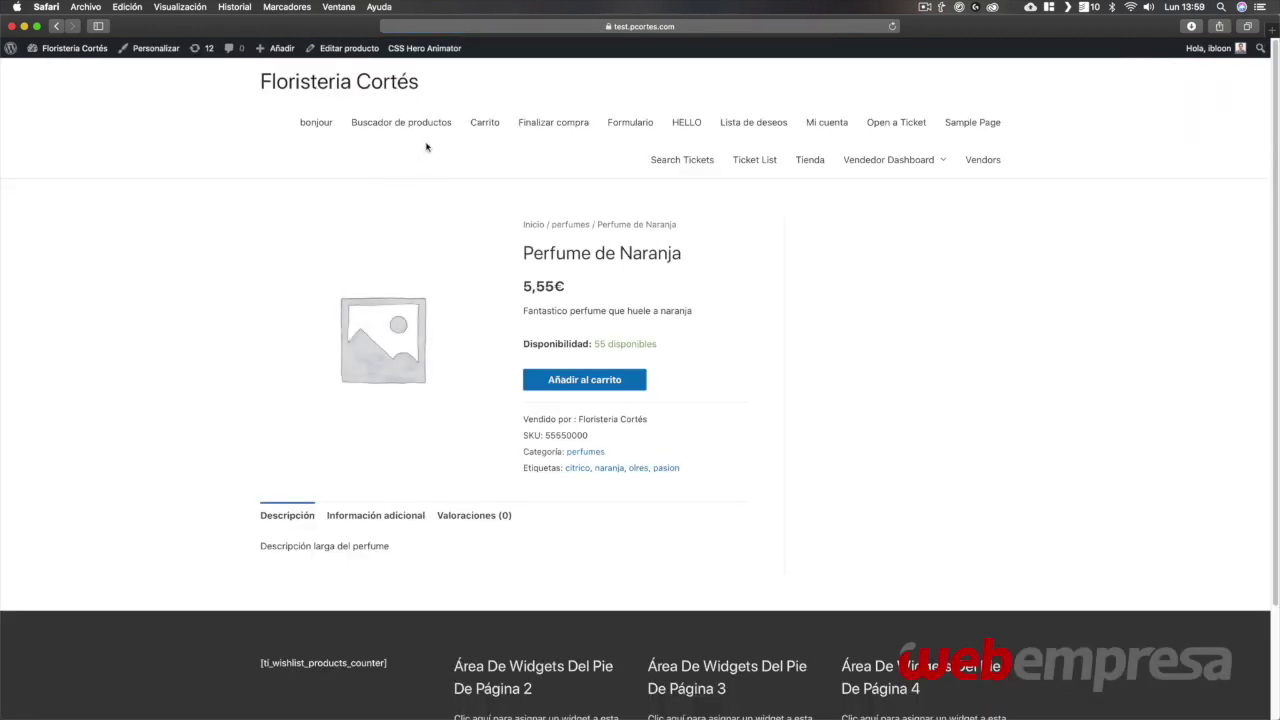
scroll(602, 366, down, 1)
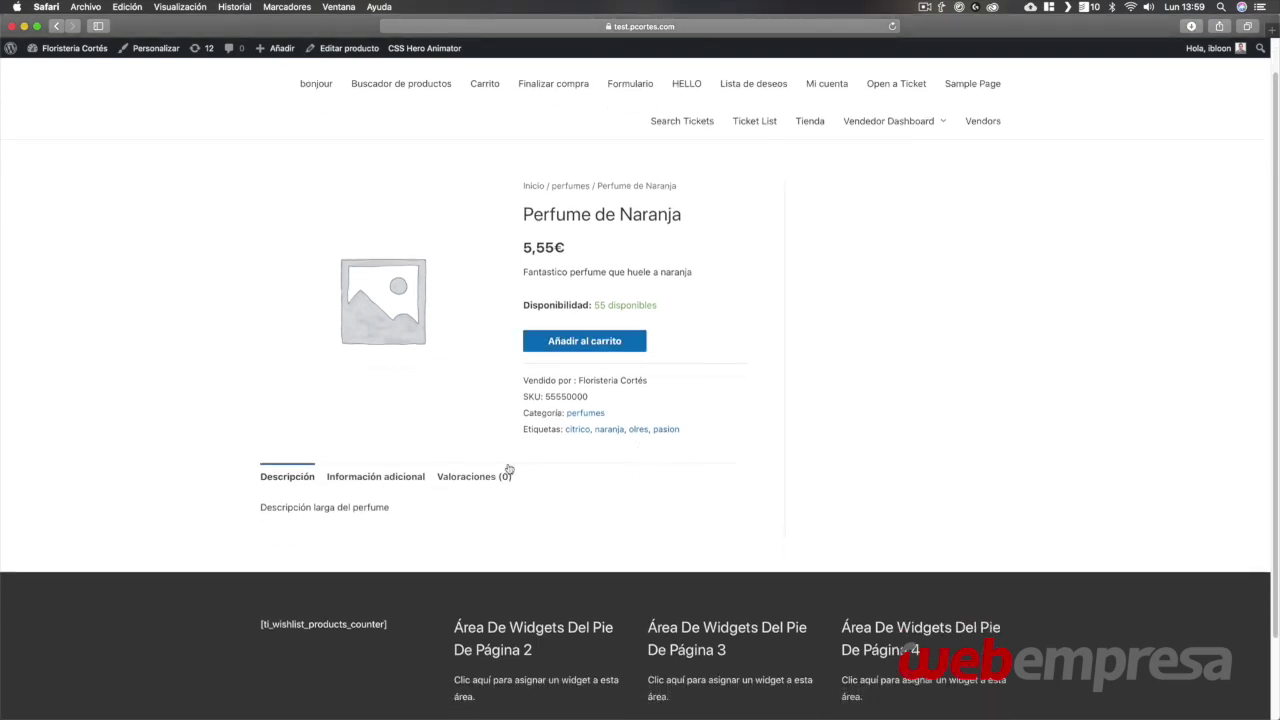
click(400, 478)
scroll(385, 488, down, 1)
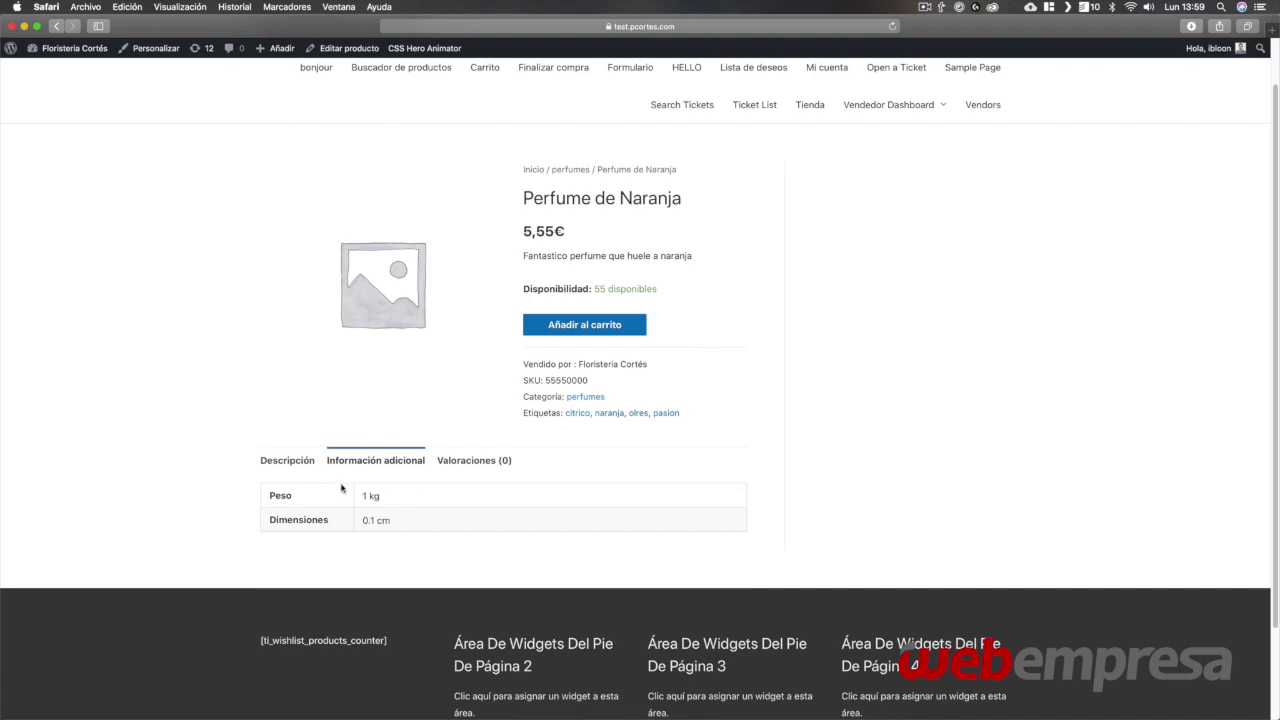
scroll(400, 495, up, 1)
- Find Perfume de Naranja in the Tienda catalogue and open its product page from there
click(302, 88)
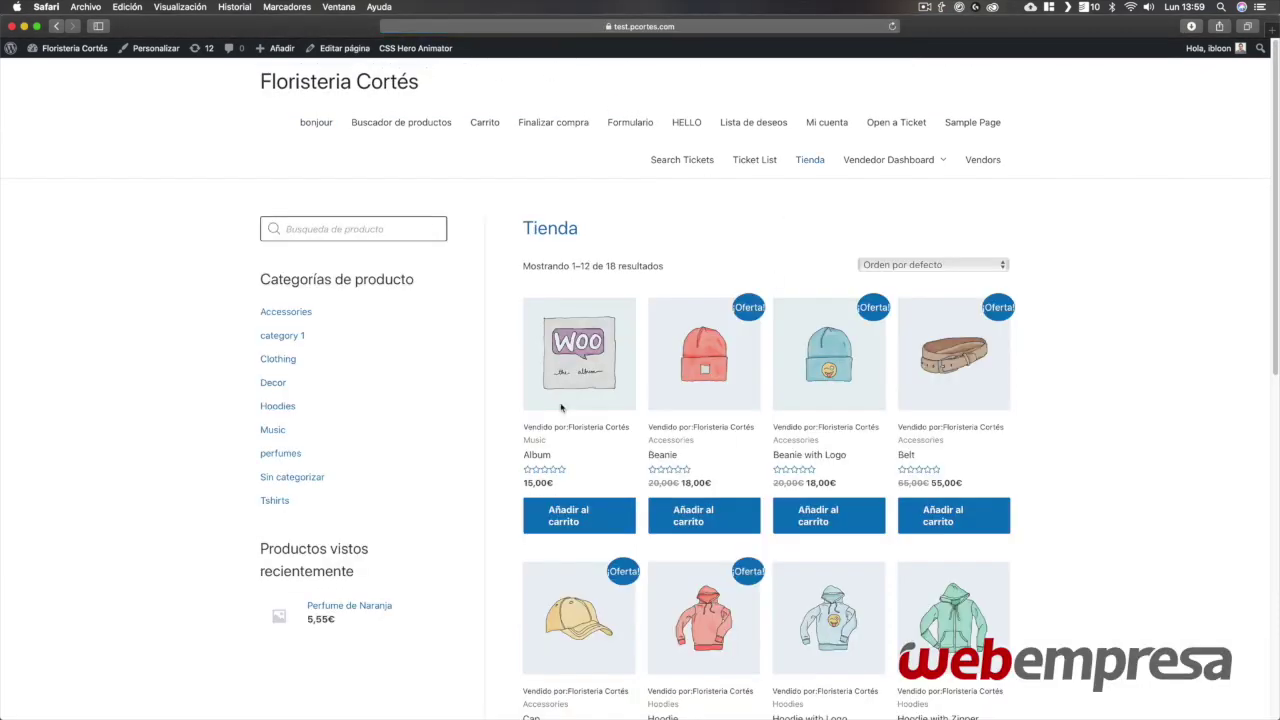
scroll(575, 395, down, 1)
scroll(586, 383, down, 10)
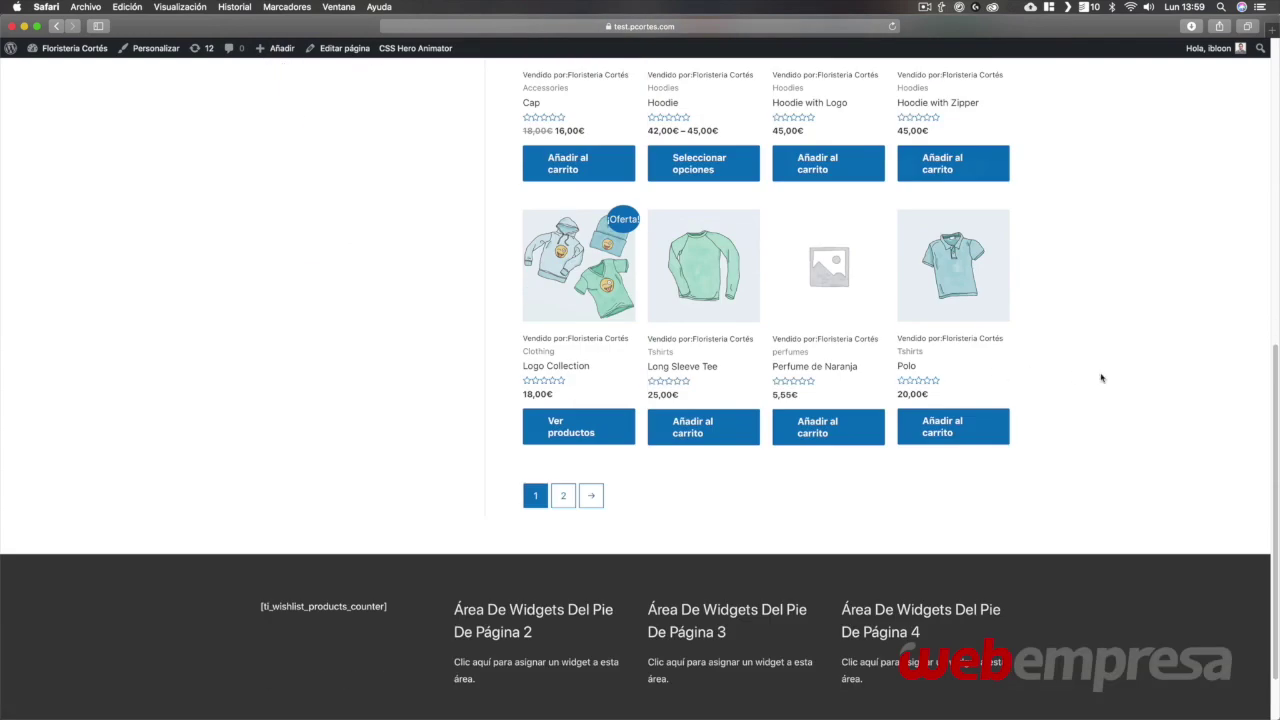
scroll(865, 299, up, 2)
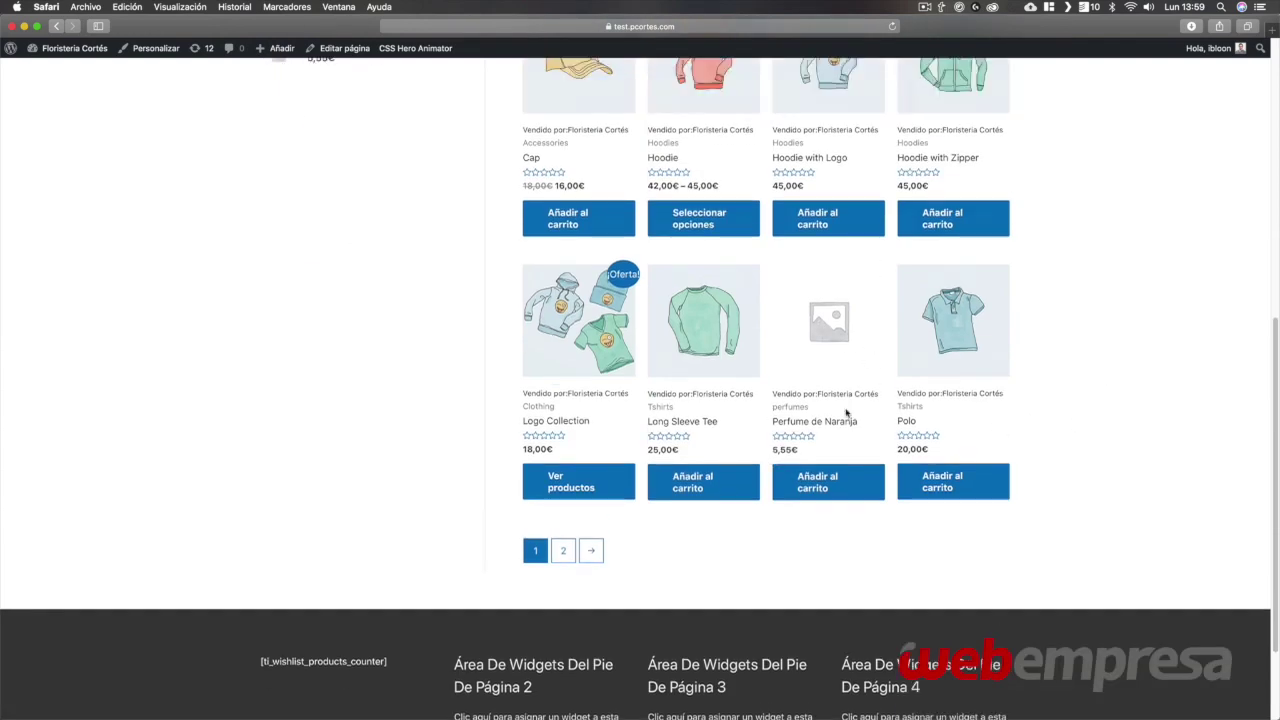
scroll(866, 408, up, 6)
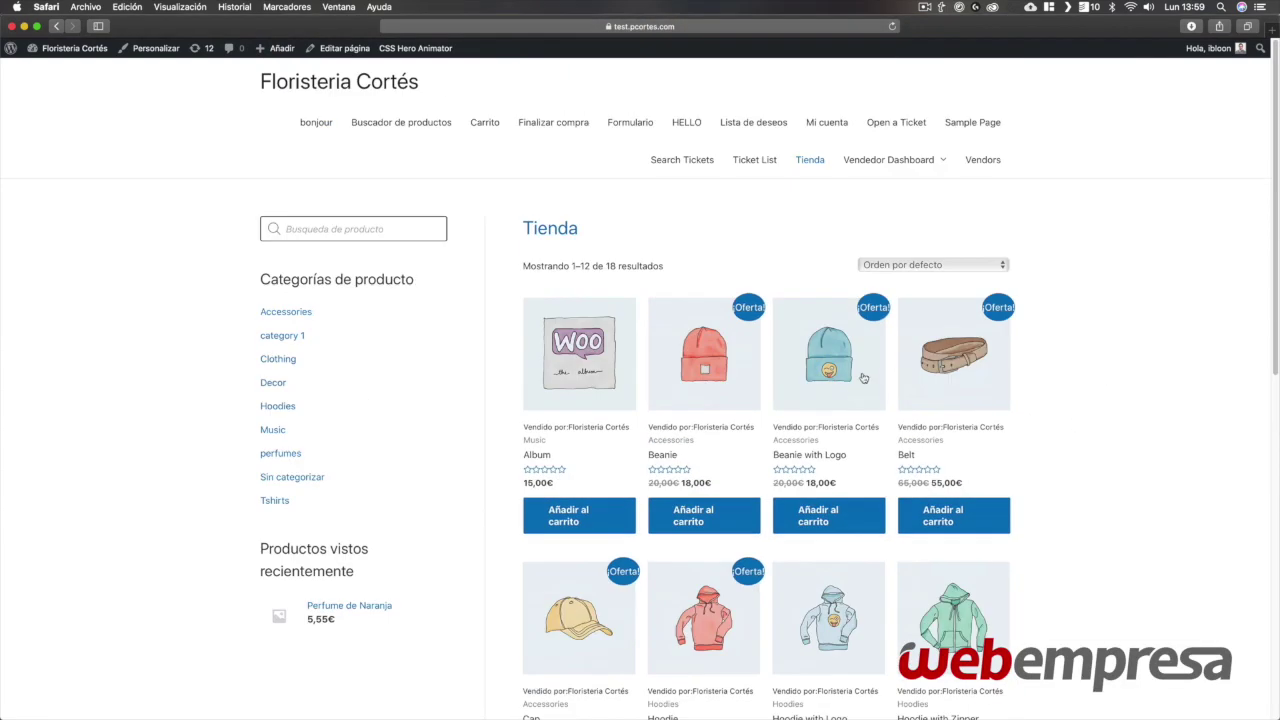
scroll(856, 385, down, 4)
scroll(853, 384, down, 4)
click(830, 238)
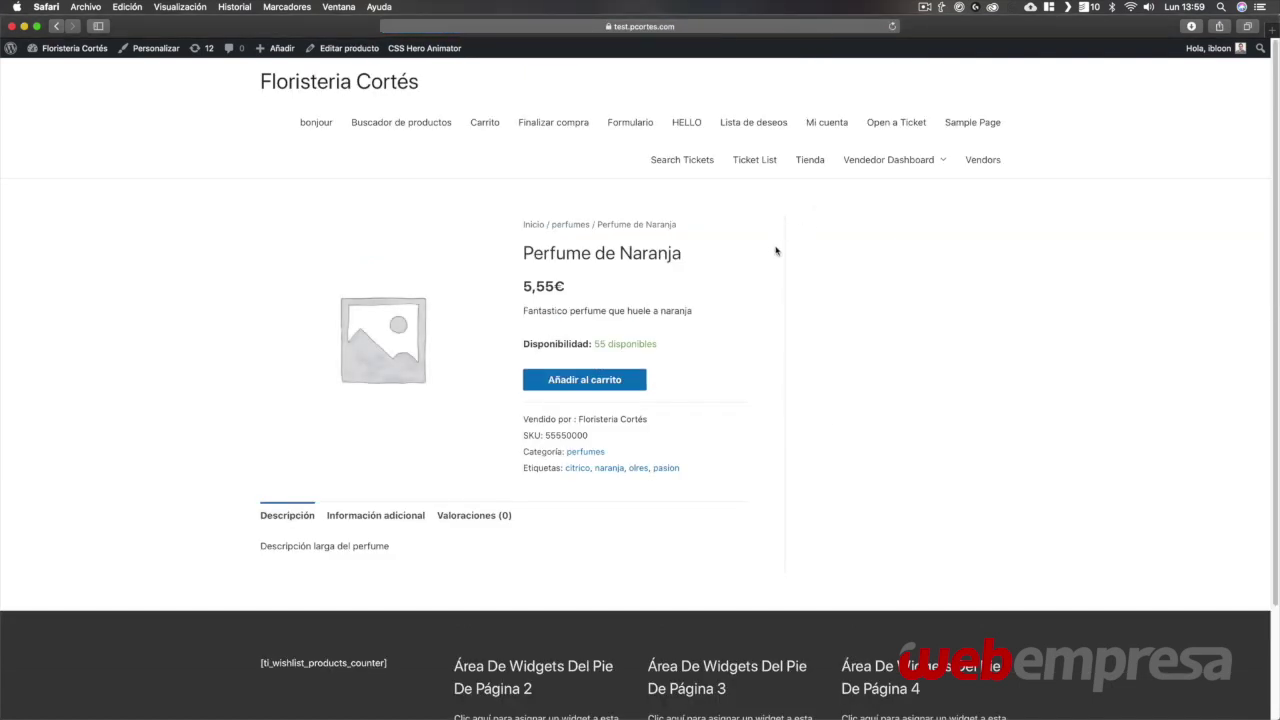
- Return to the site administration and open the CSV export tool for the store's products
click(86, 52)
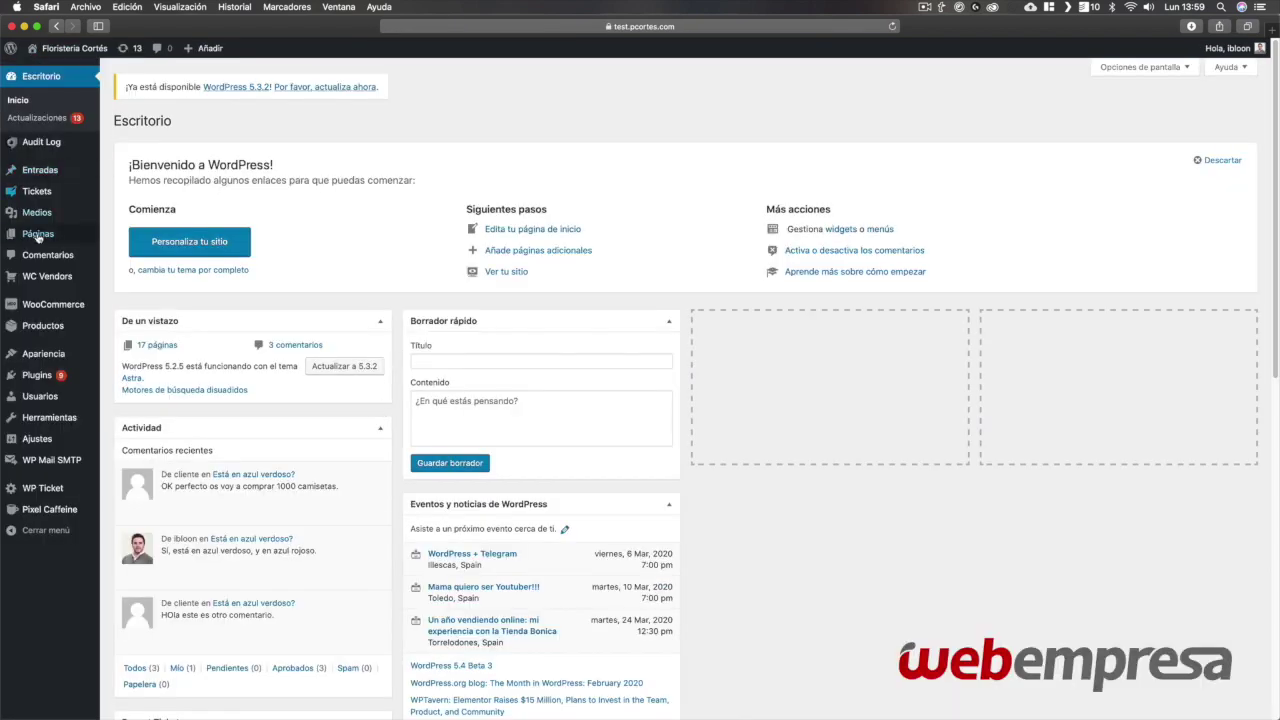
click(68, 308)
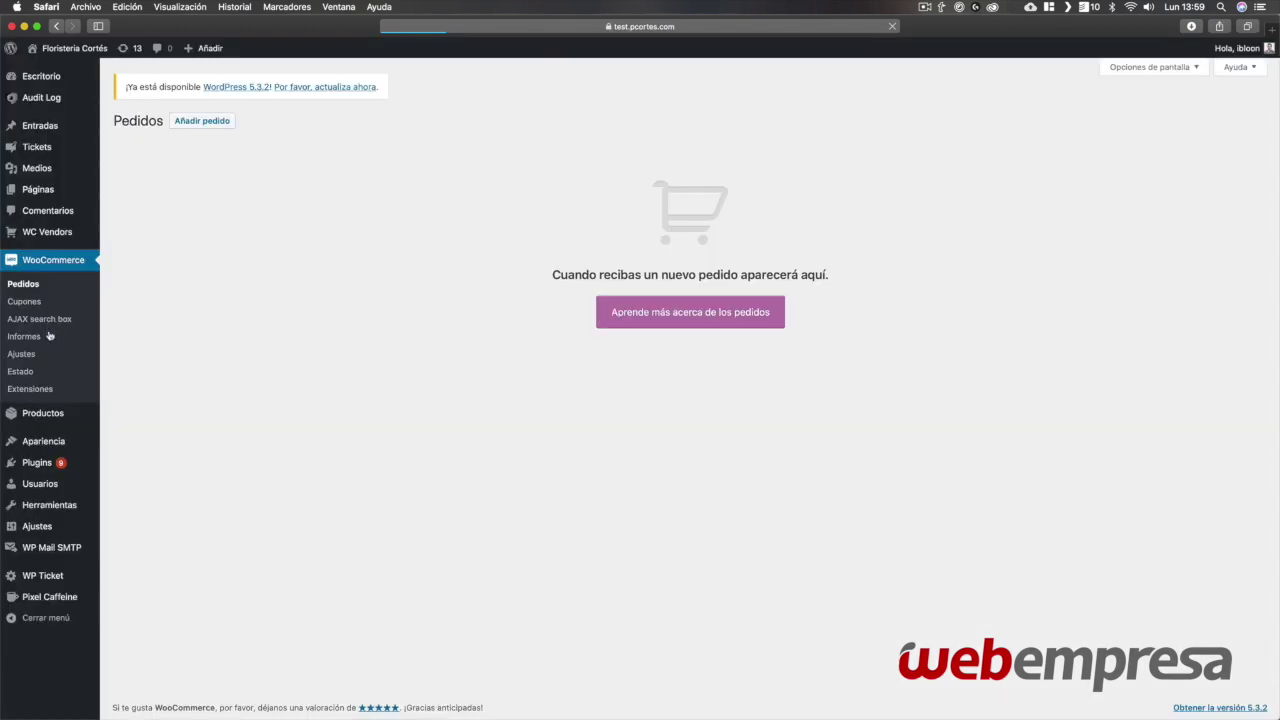
mouse_move(50, 415)
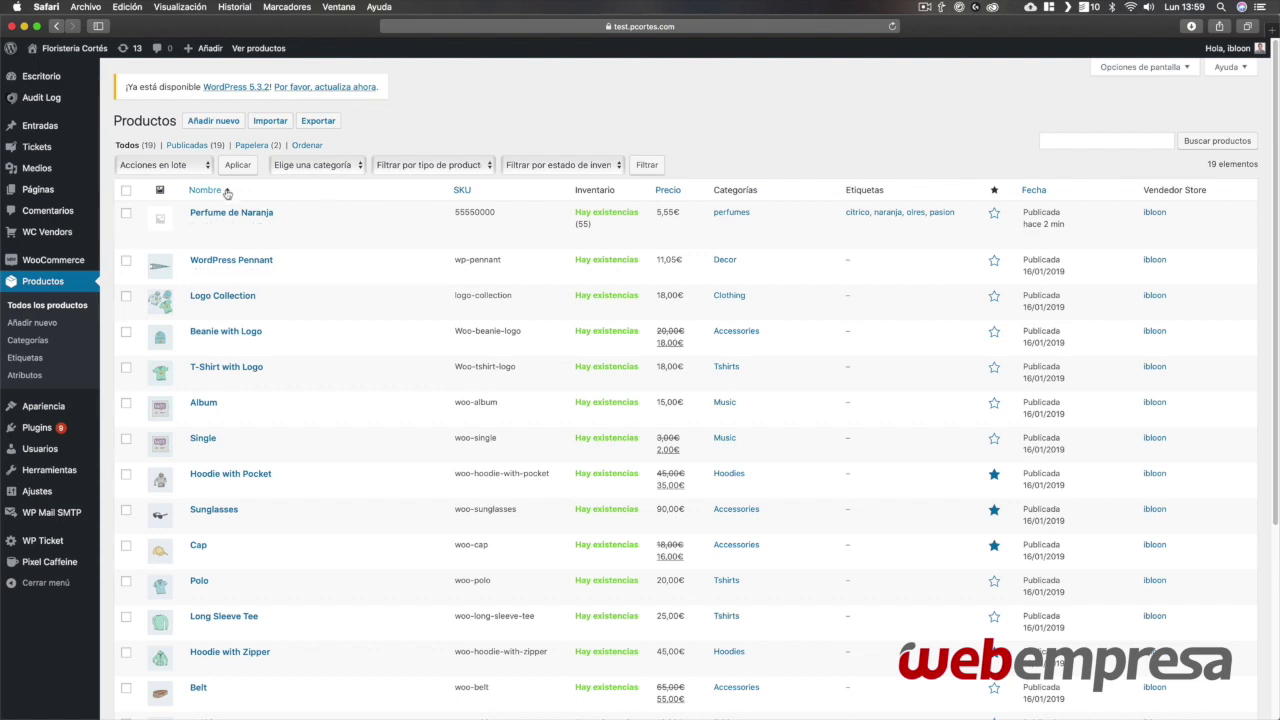
click(318, 122)
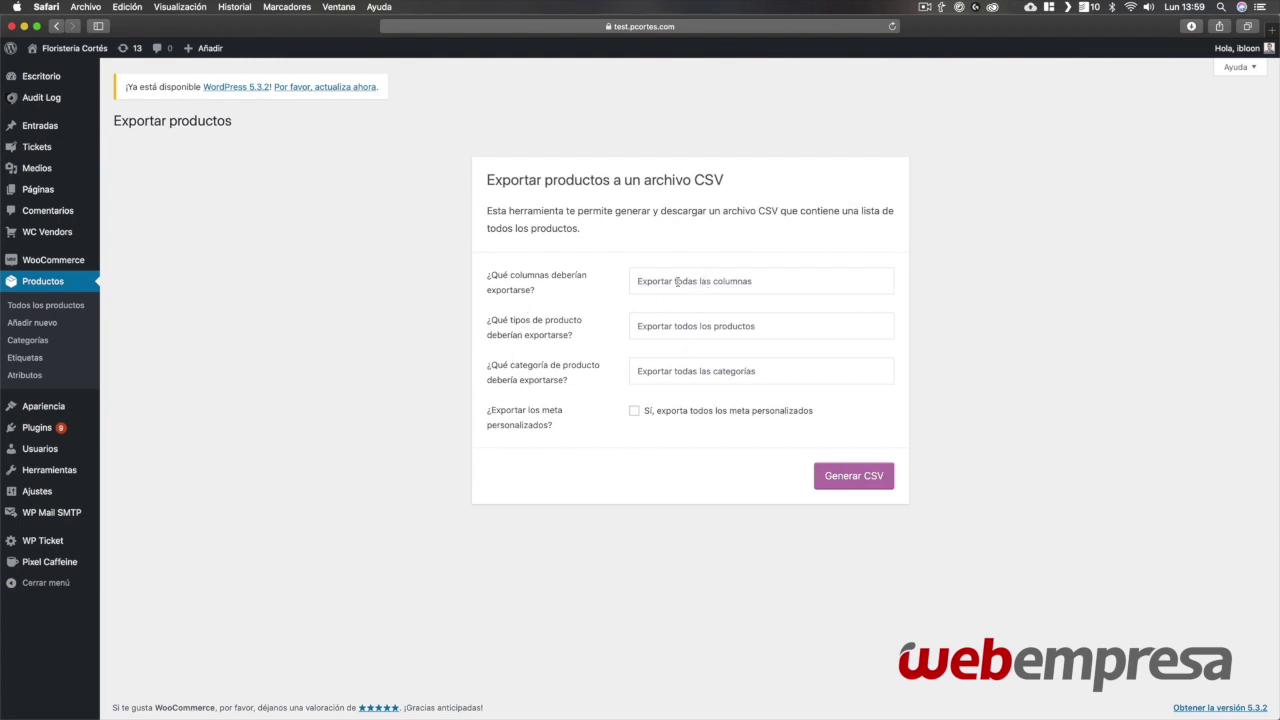
- Look through the exportable columns and add SKU and Nombre to the columns for the product export
click(677, 281)
scroll(683, 377, down, 3)
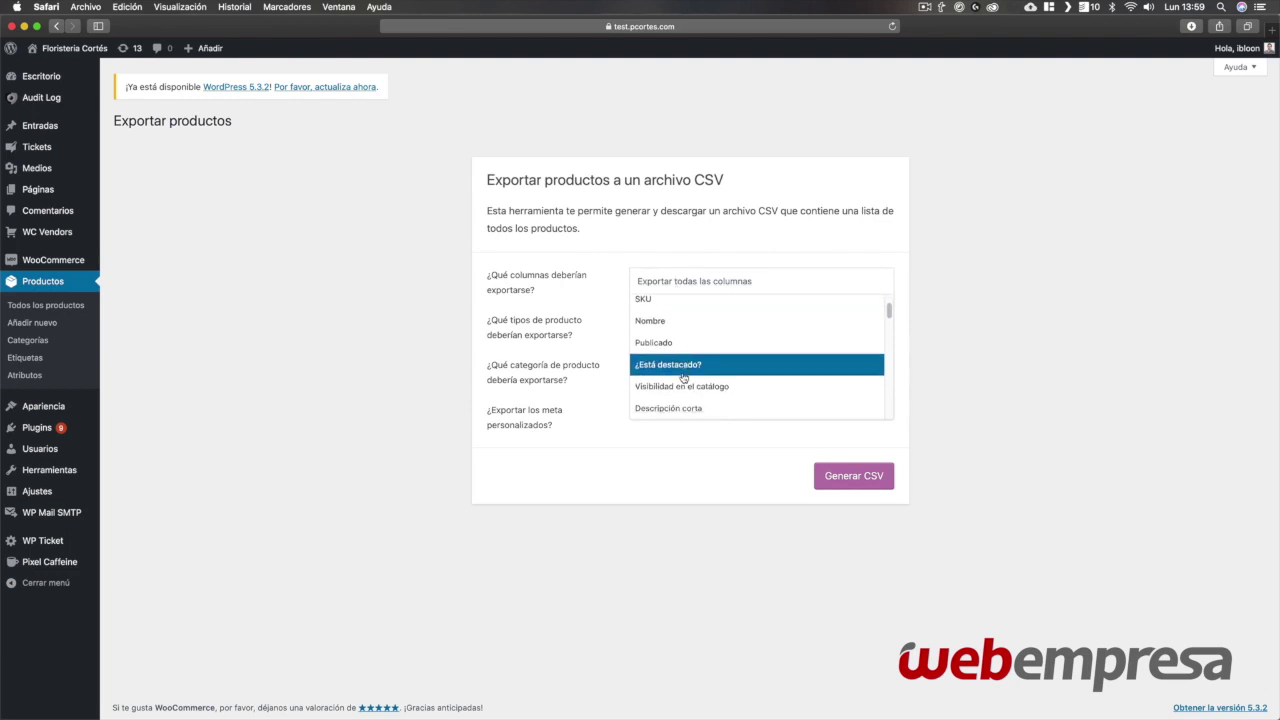
scroll(683, 375, down, 10)
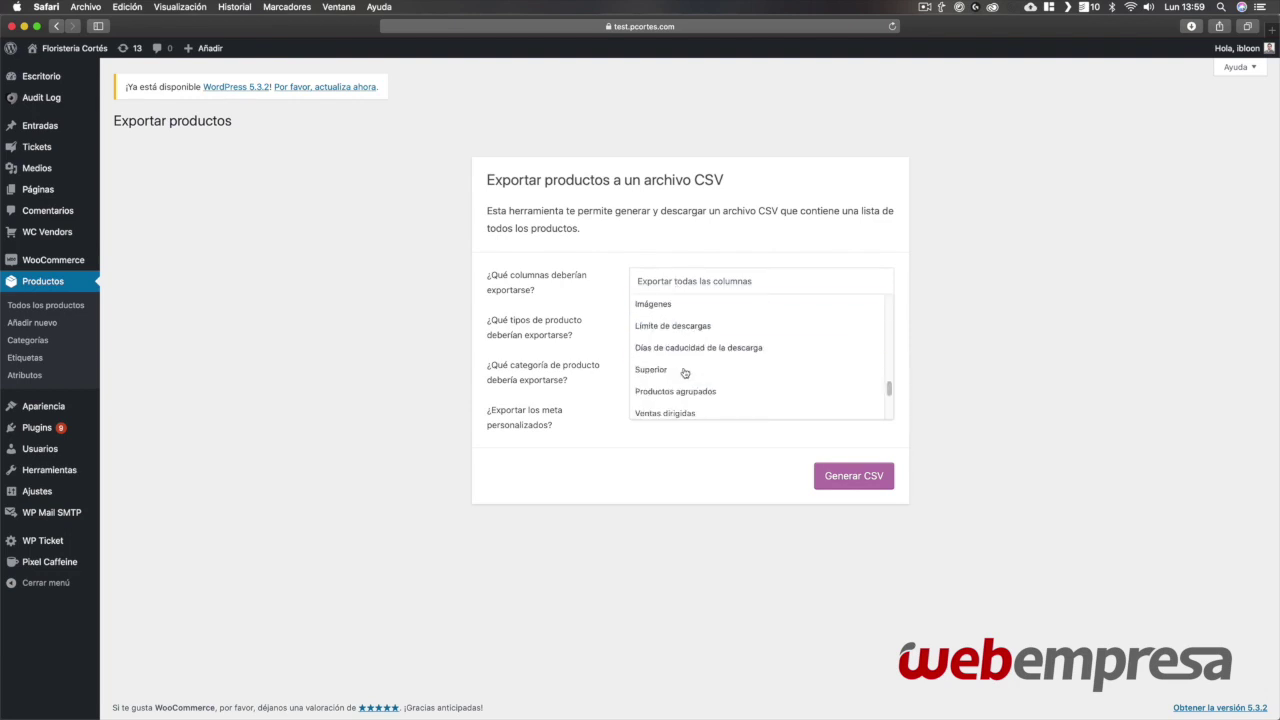
scroll(684, 372, up, 15)
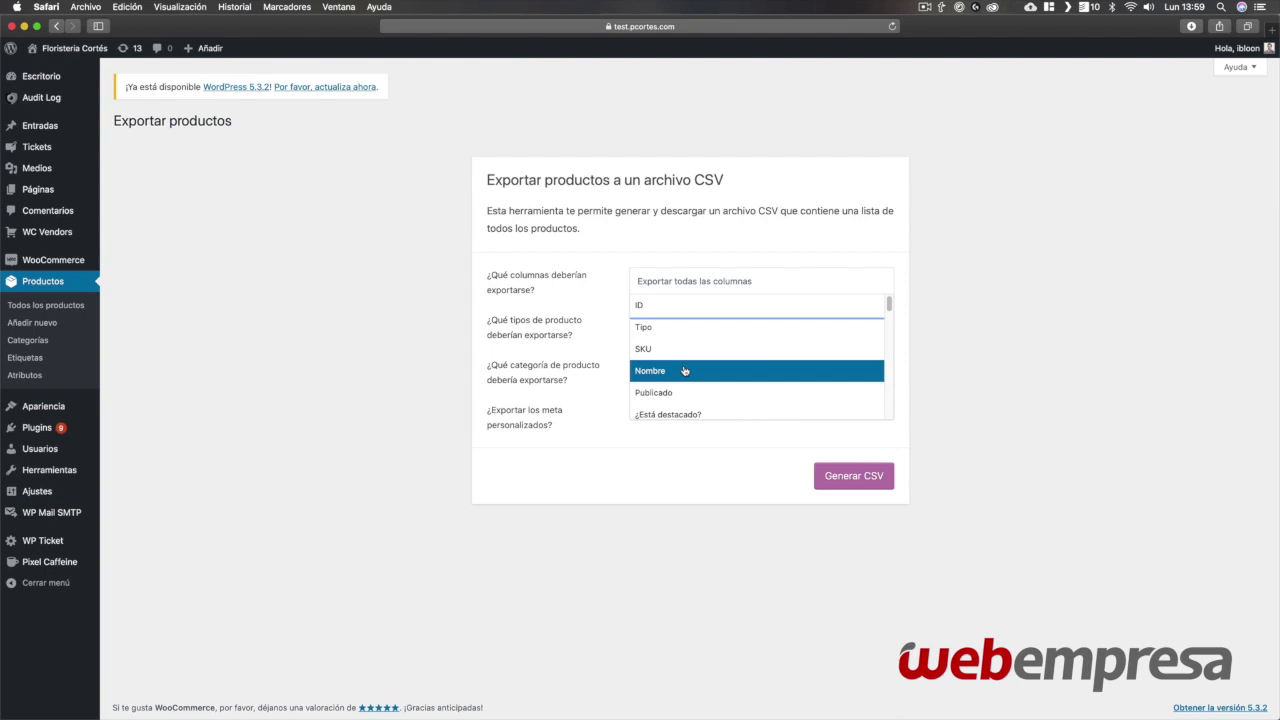
click(730, 350)
click(731, 288)
click(699, 371)
- Add Precio normal to the columns for the product export
click(716, 282)
scroll(720, 378, down, 5)
scroll(722, 378, down, 5)
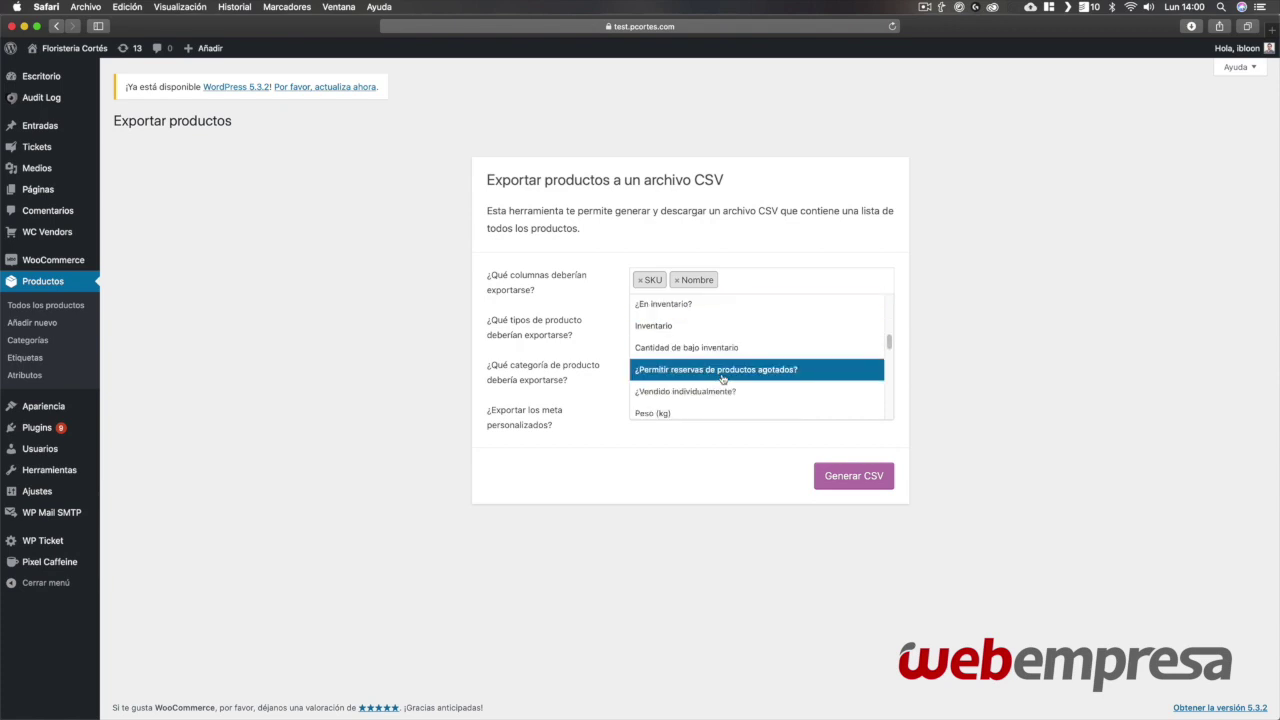
scroll(722, 376, down, 4)
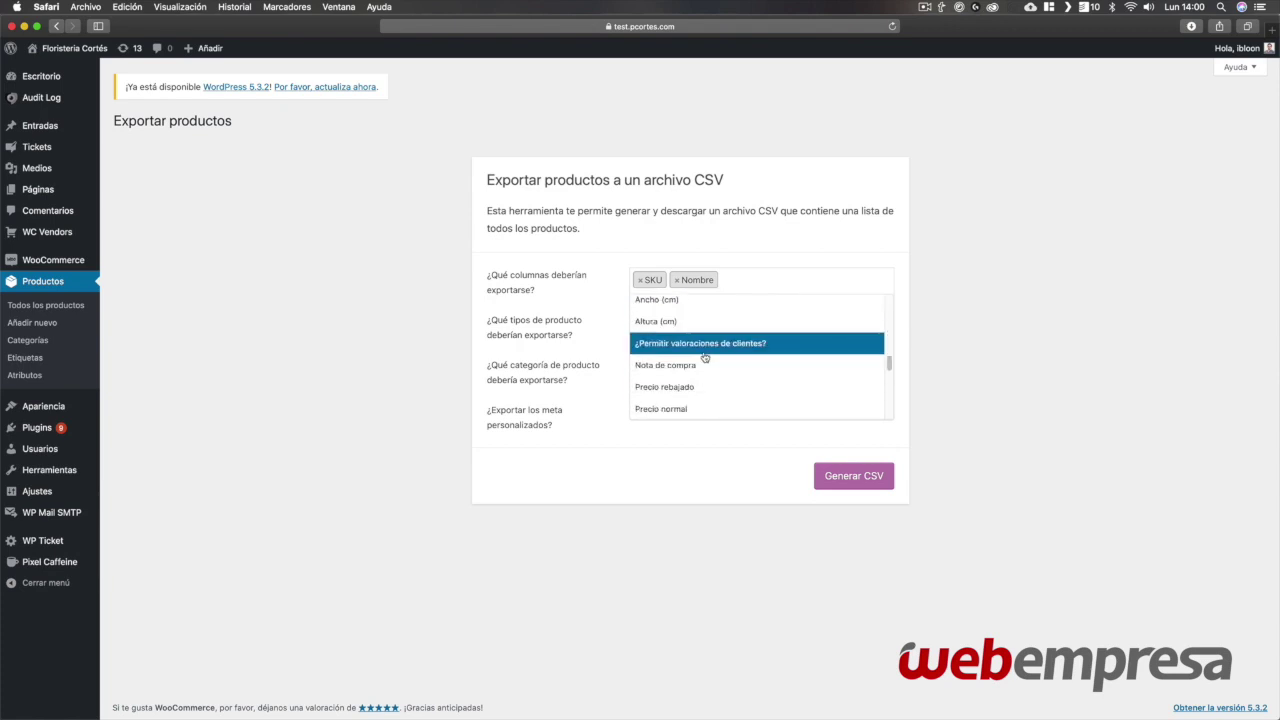
click(702, 409)
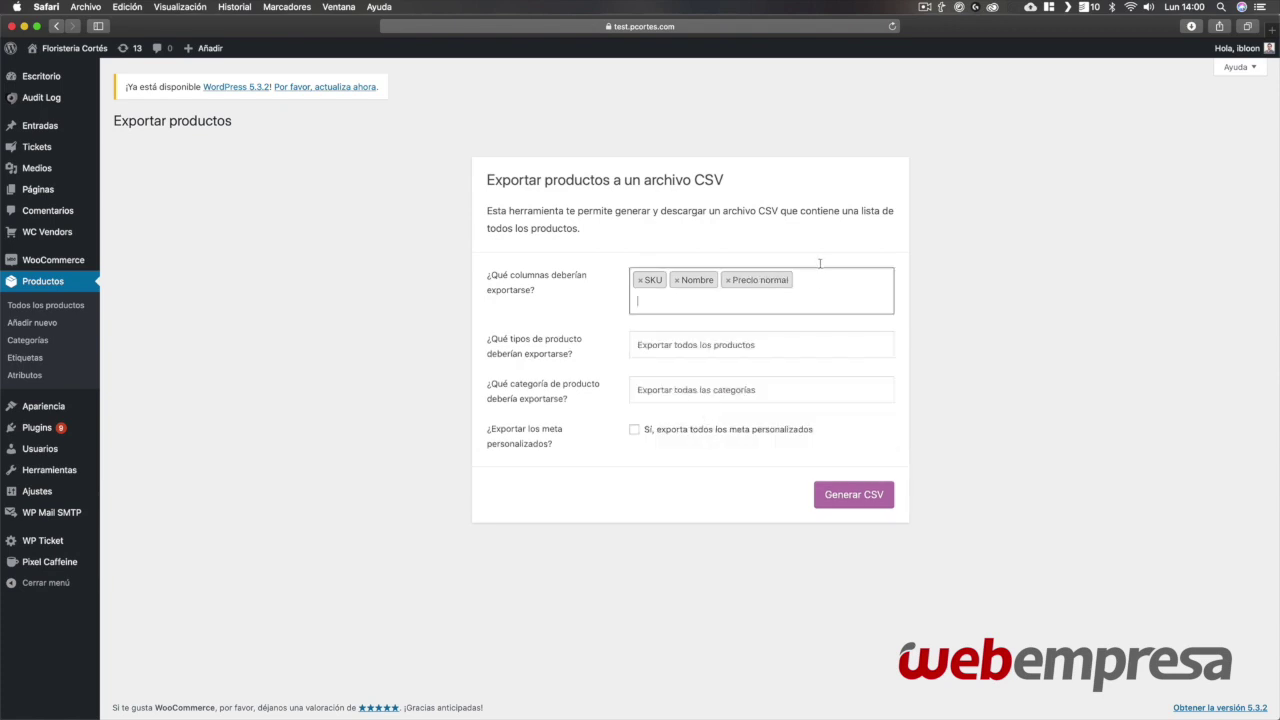
- Remove SKU, Nombre and Precio normal from the export columns so that every column is exported
click(643, 281)
click(643, 281)
click(643, 281)
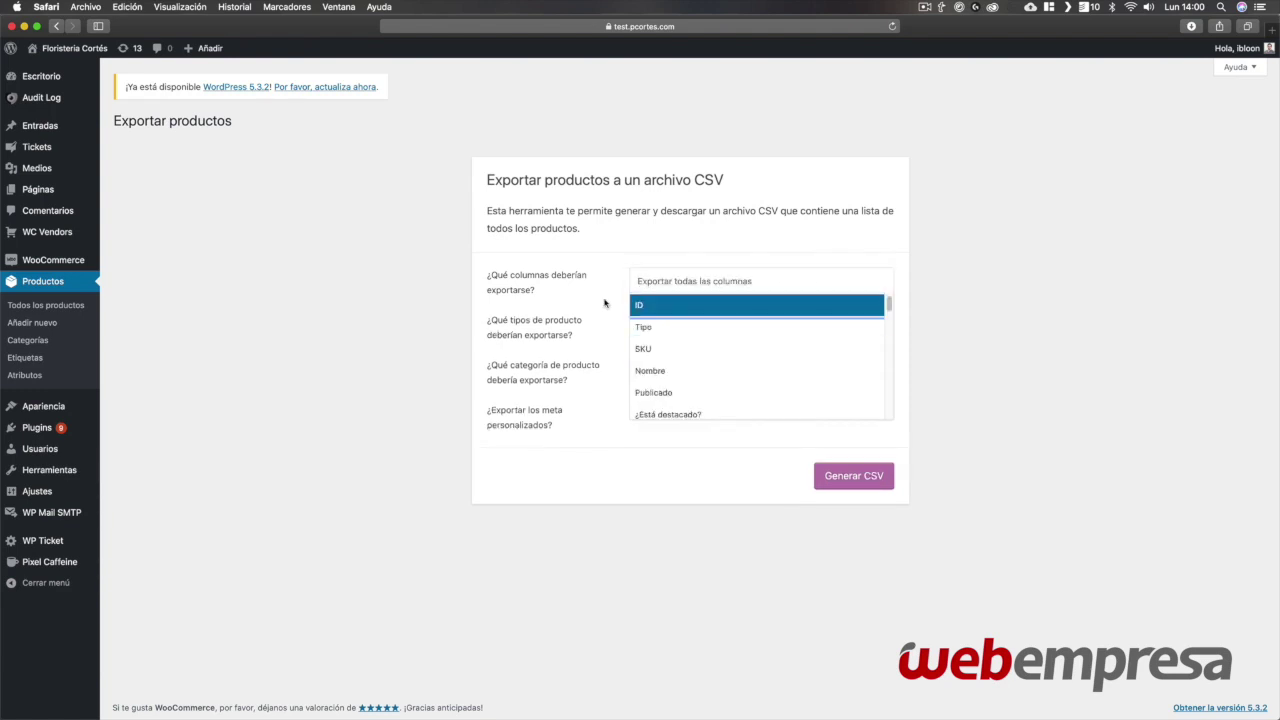
click(601, 328)
- Restrict the product types for the export to Producto simple
click(677, 327)
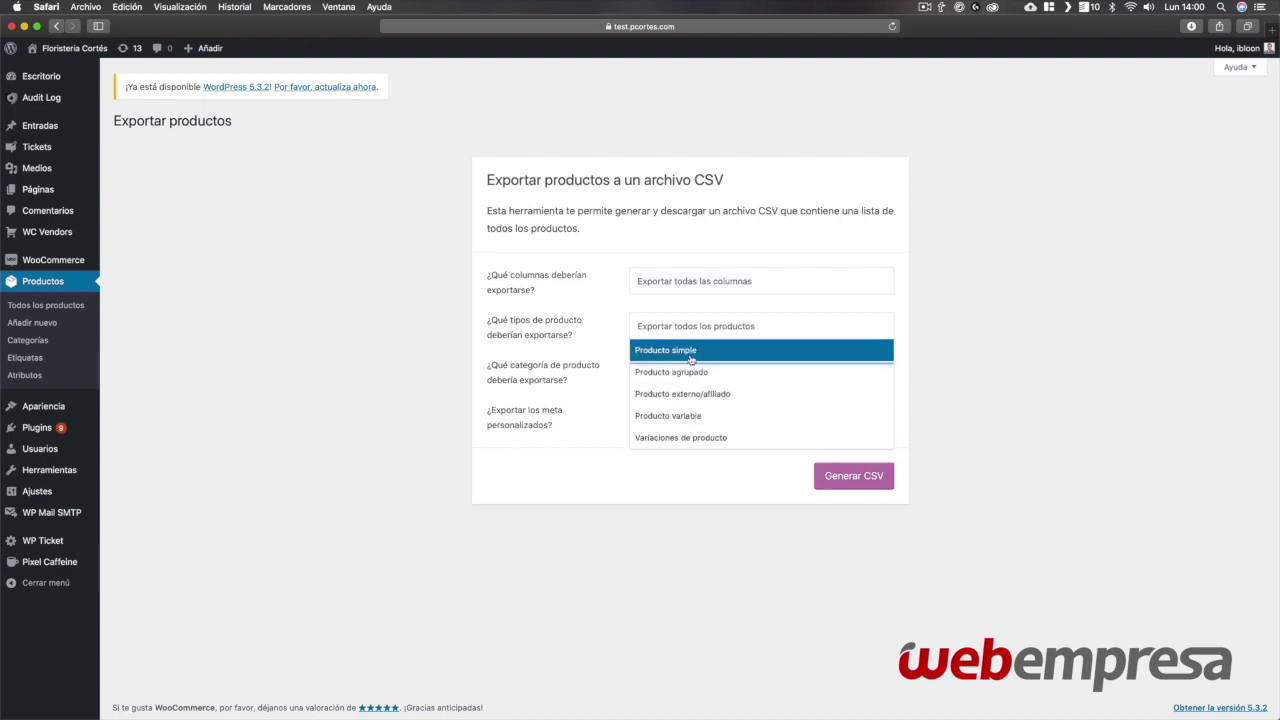
click(584, 362)
click(678, 319)
click(685, 348)
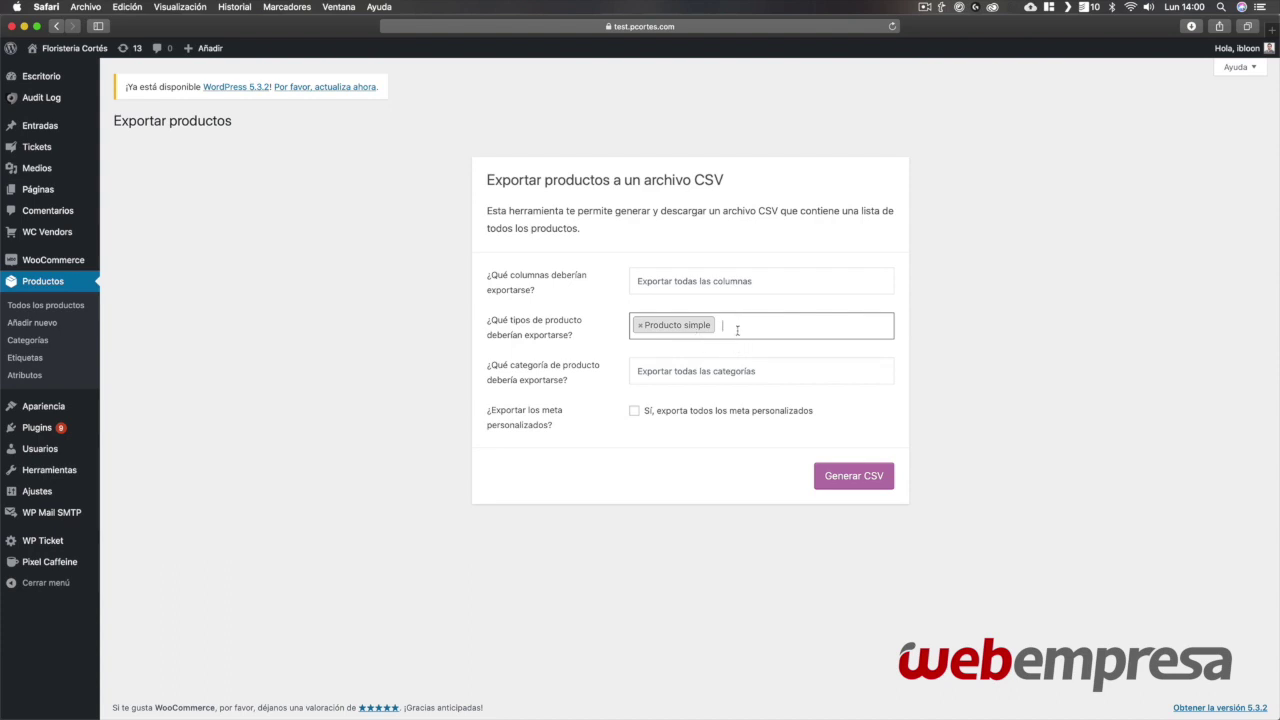
click(737, 330)
click(580, 326)
- Look through the product categories without choosing one, and leave the export of custom meta switched off
click(700, 371)
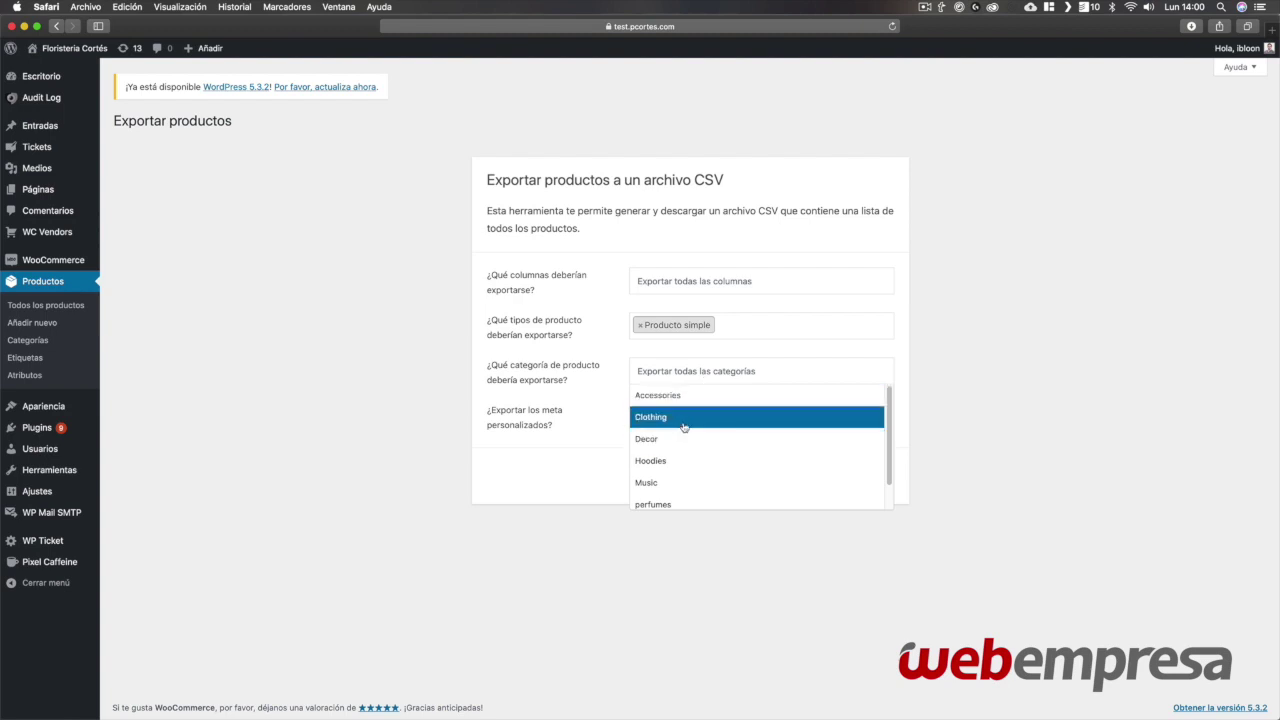
click(588, 420)
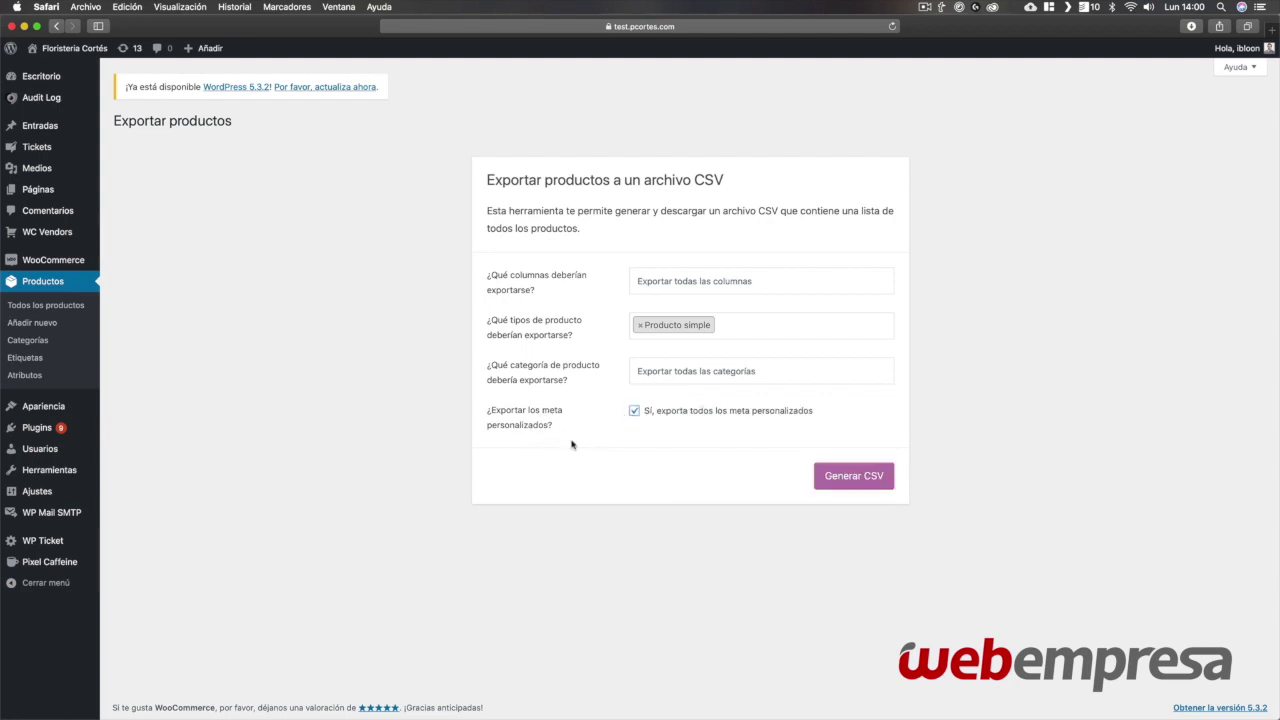
click(633, 411)
- Generate the product CSV, allow downloads from test.pcortes.com, and open the list of downloaded files
click(832, 487)
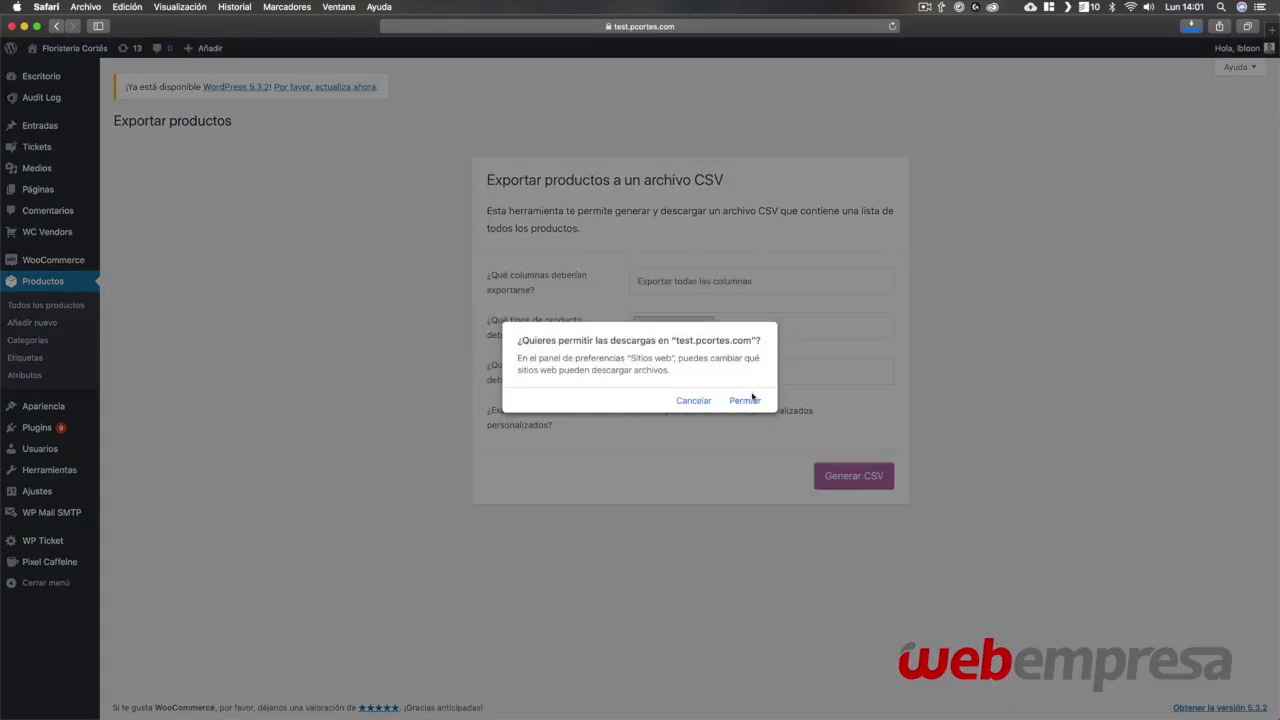
click(745, 400)
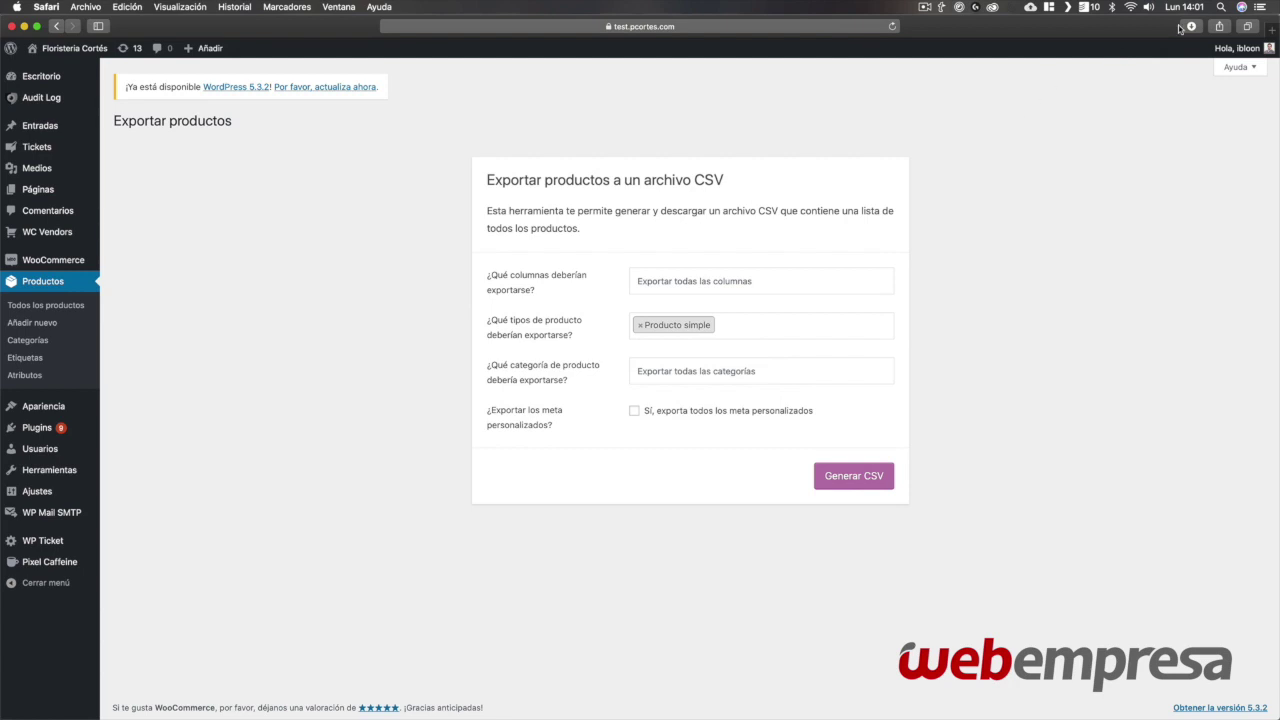
click(1191, 27)
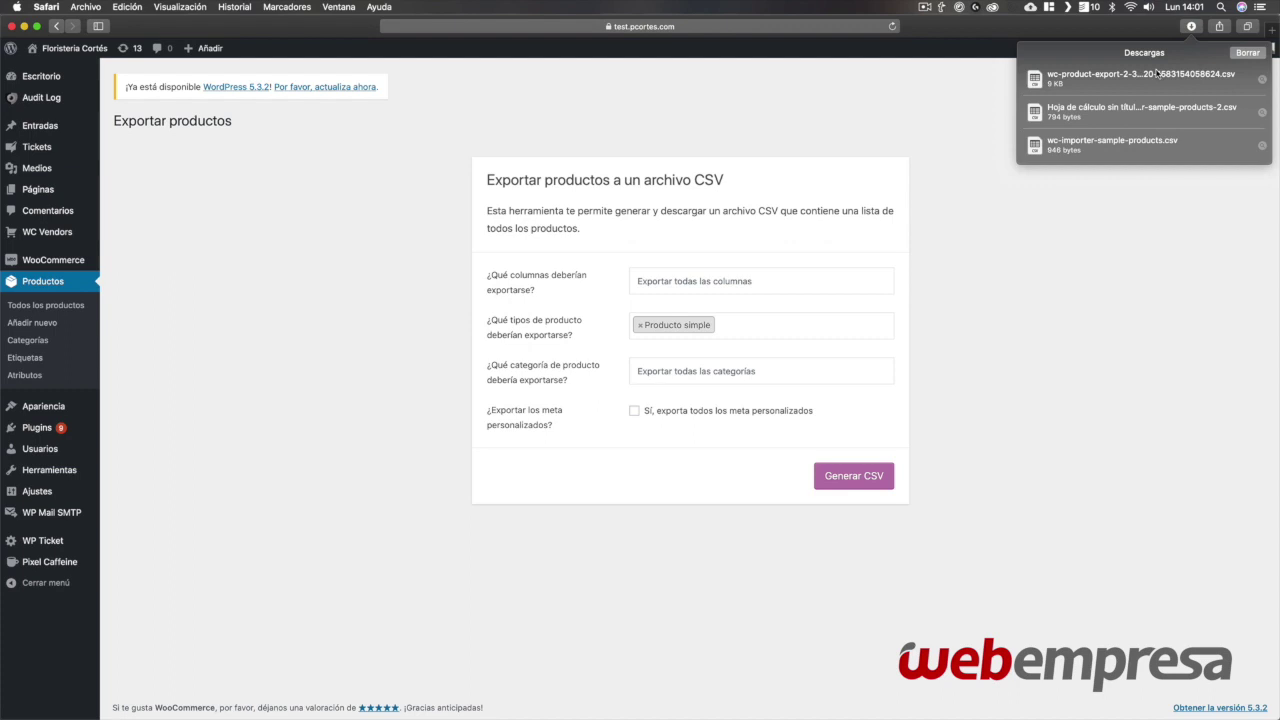
- Open Google Drive in a new browser tab and create a blank spreadsheet there
key(super+t)
text(drive)
key(Return)
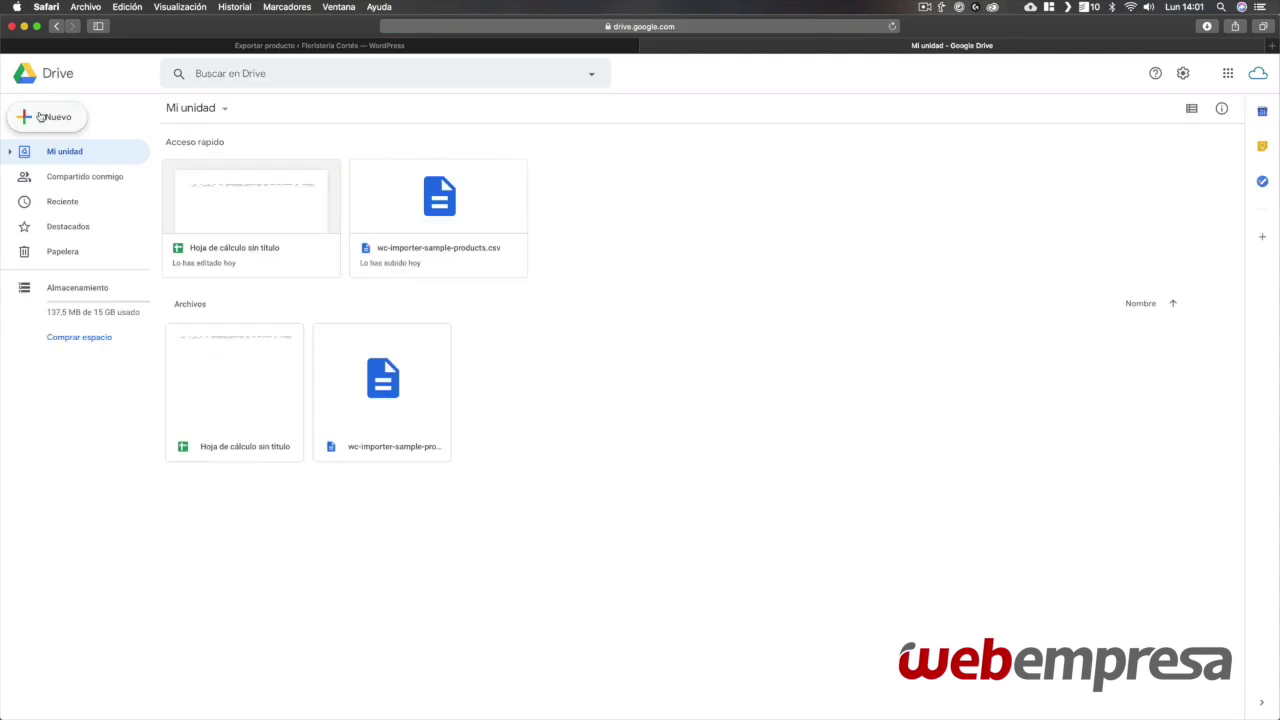
click(40, 116)
click(90, 222)
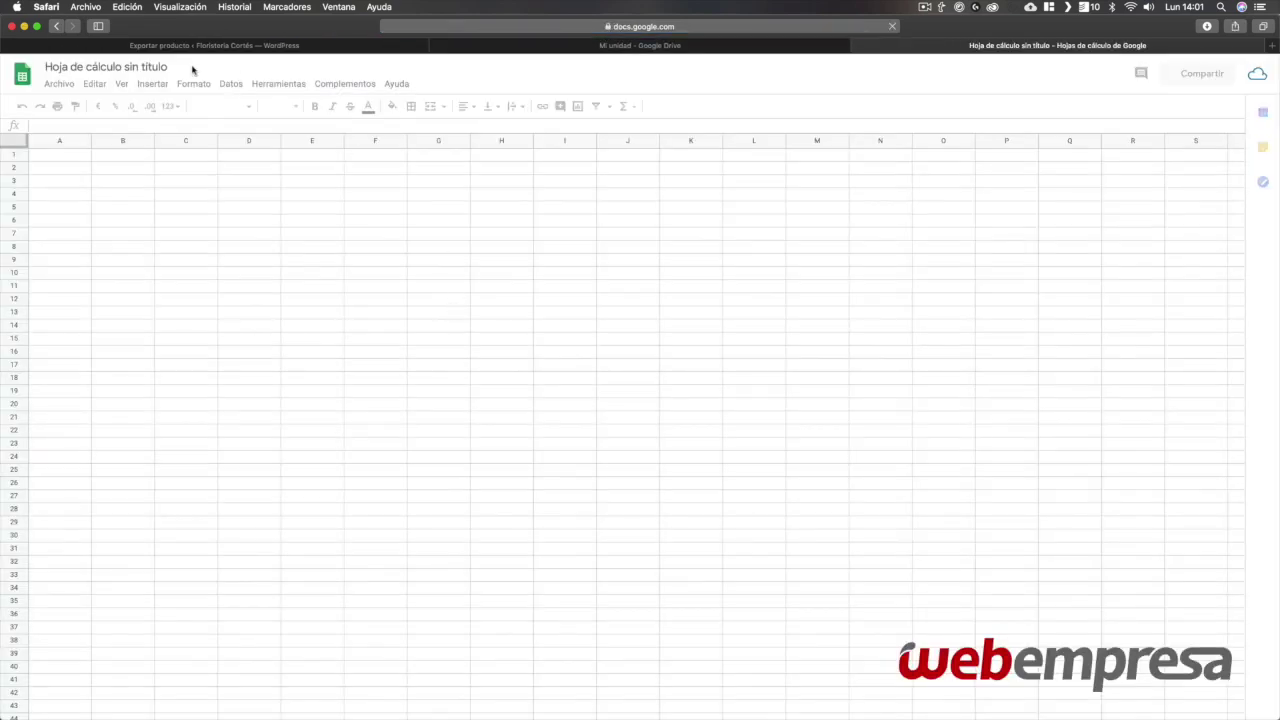
- Import wc-product-export-2-3-2020-1583154058624.csv from the Descargas folder into the blank spreadsheet, previewing the file before uploading it
click(62, 85)
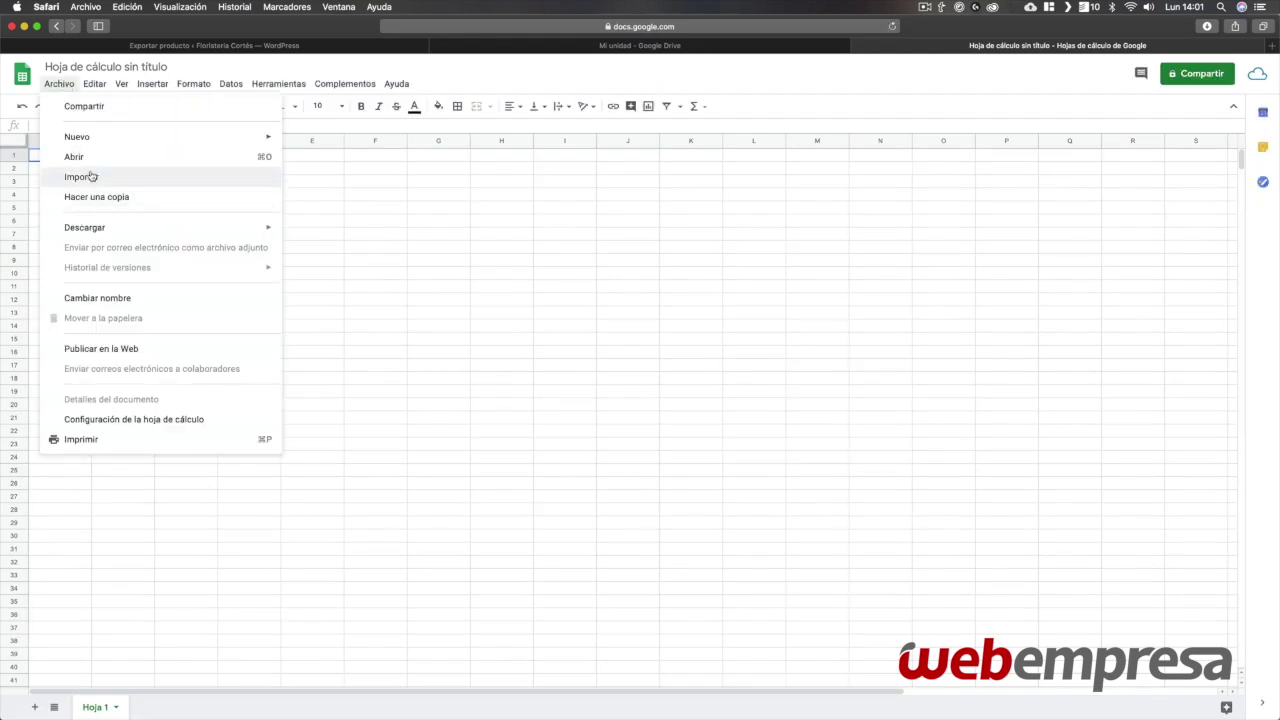
click(88, 176)
click(572, 232)
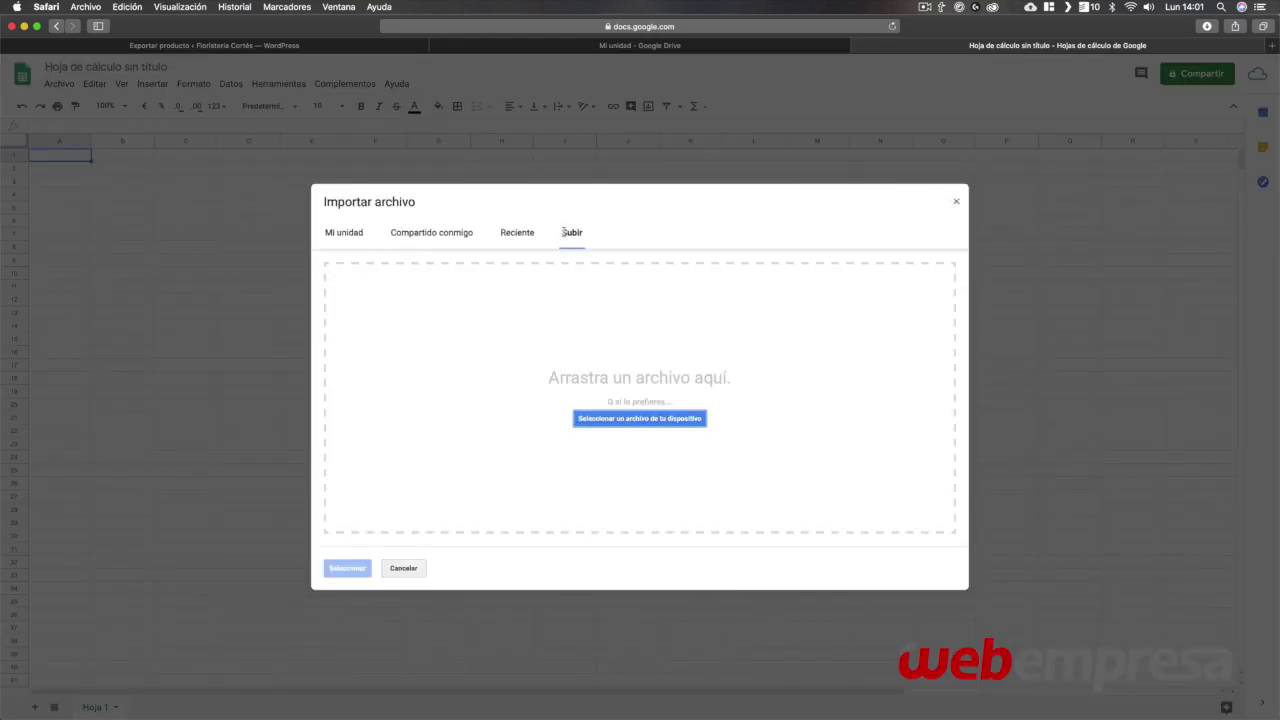
click(609, 418)
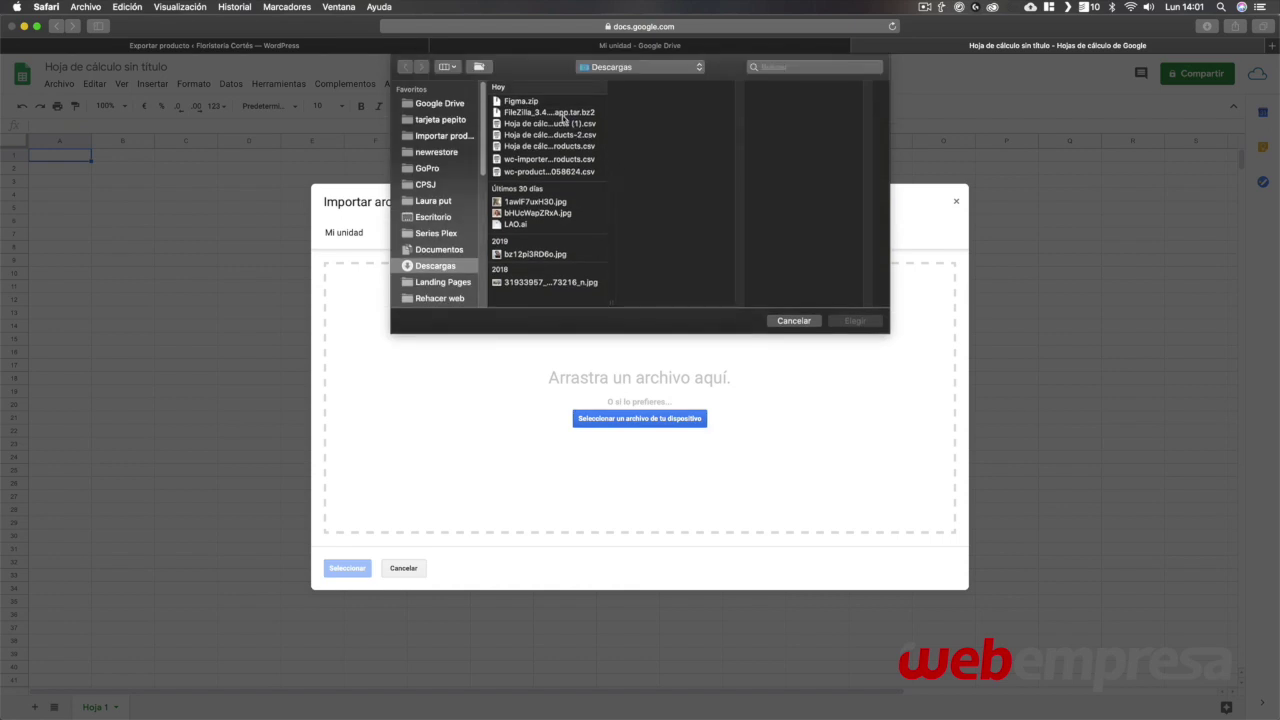
click(579, 162)
click(581, 172)
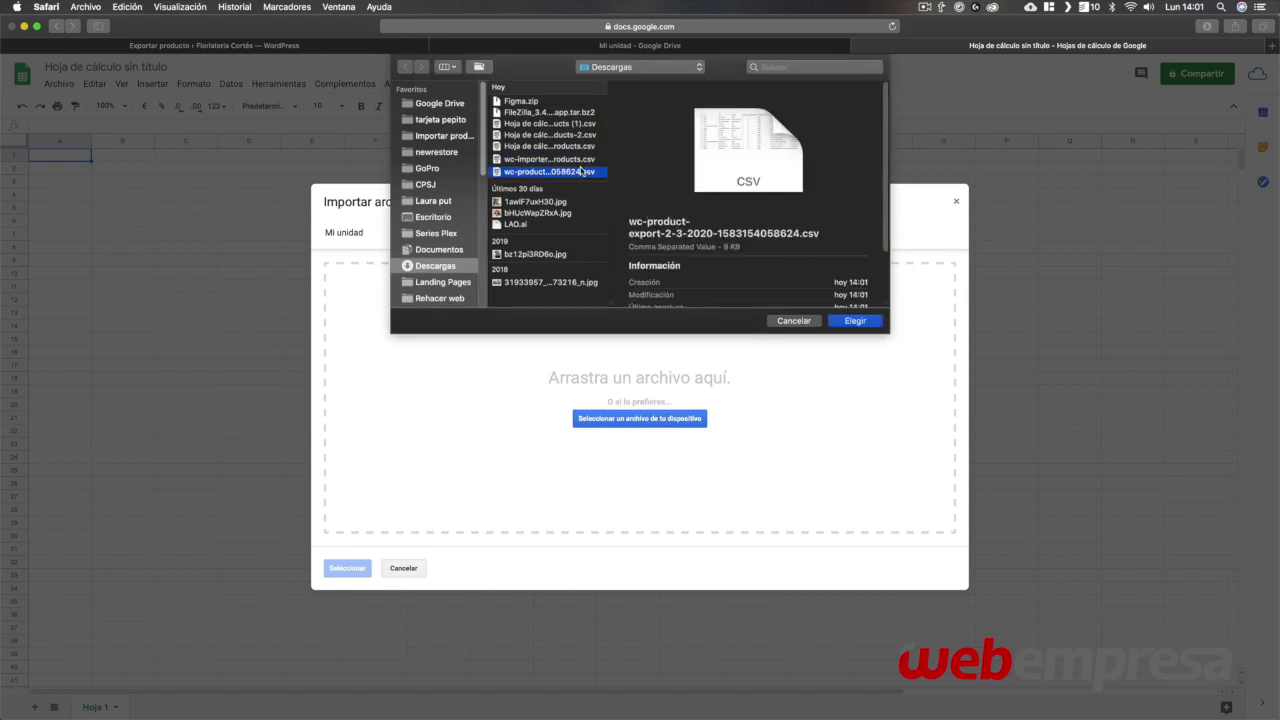
key(space)
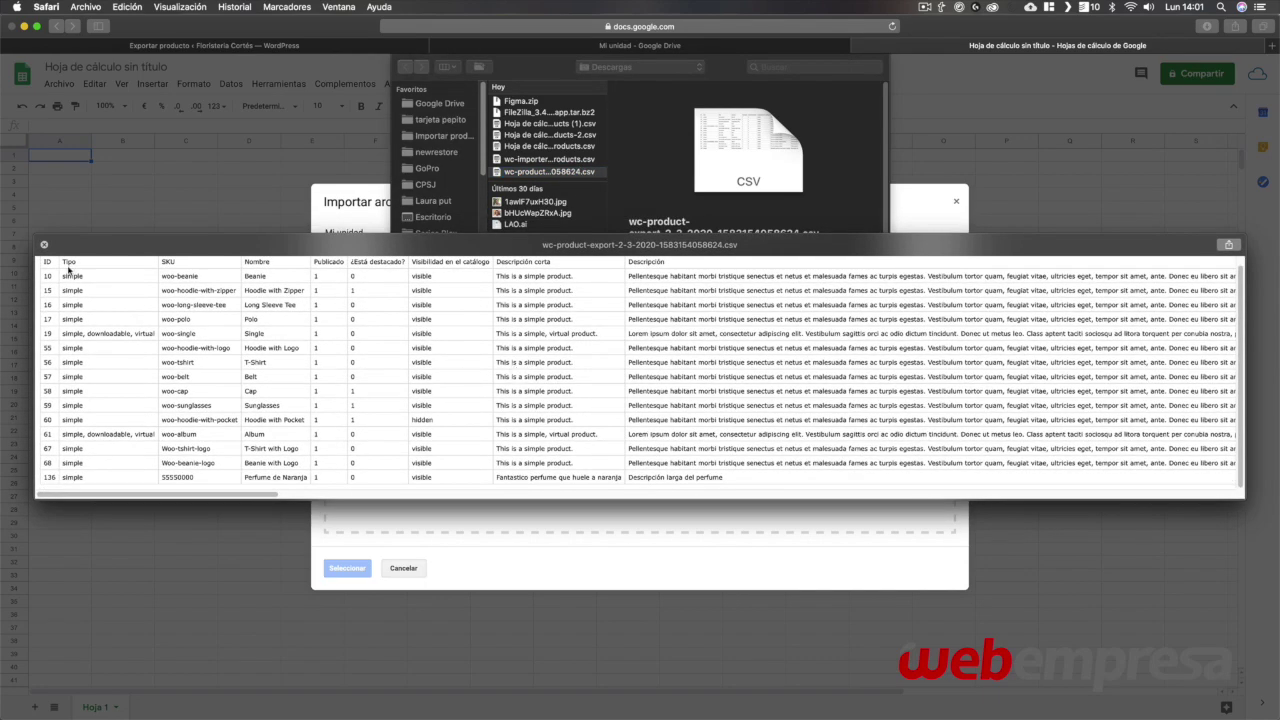
key(space)
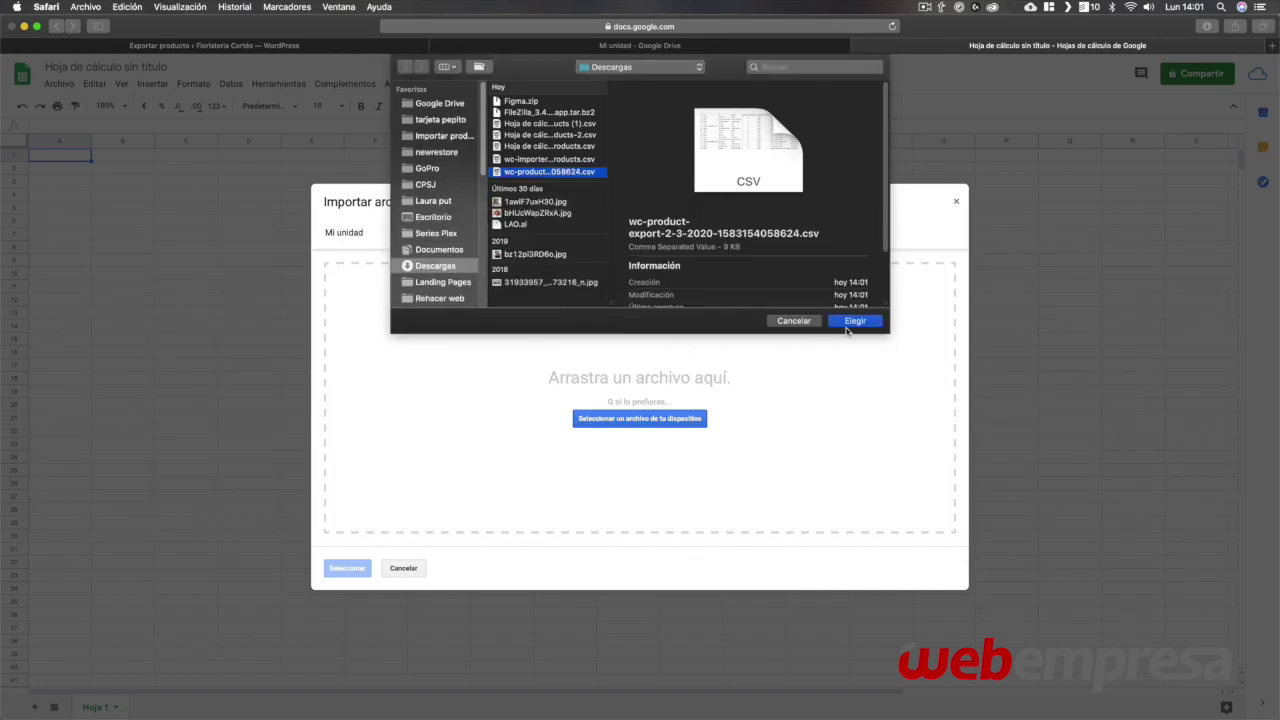
click(850, 321)
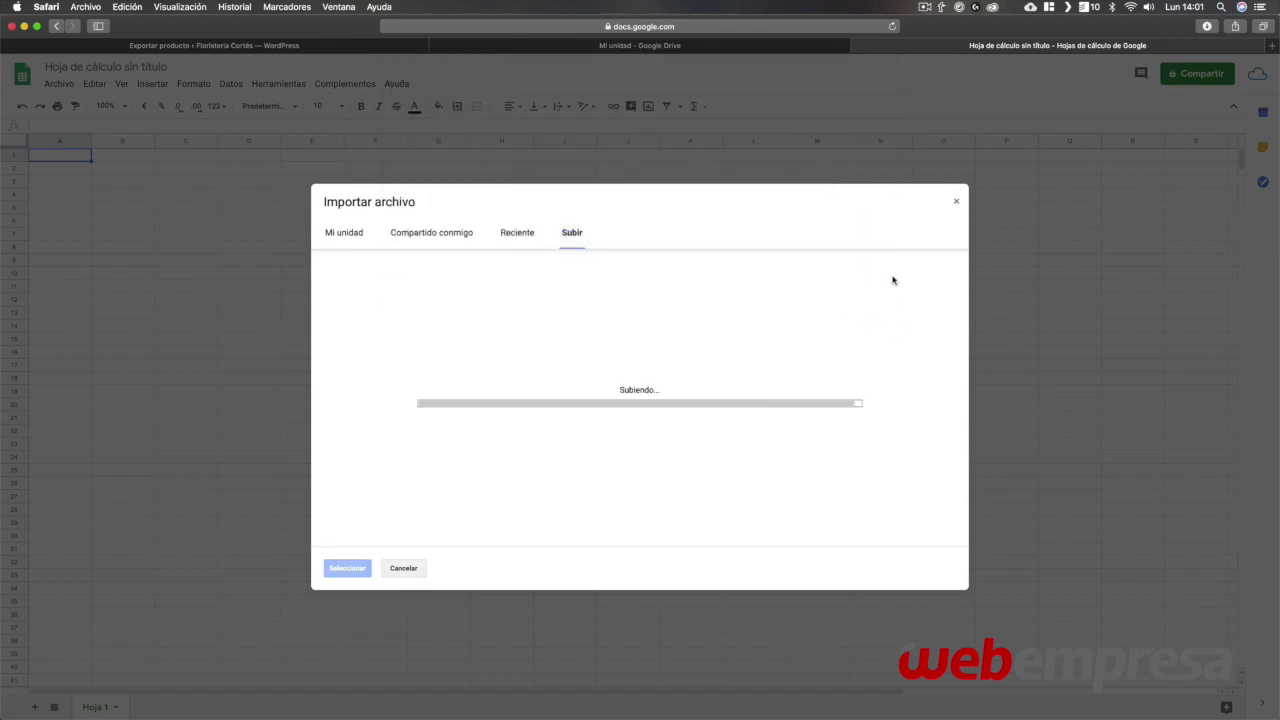
click(632, 562)
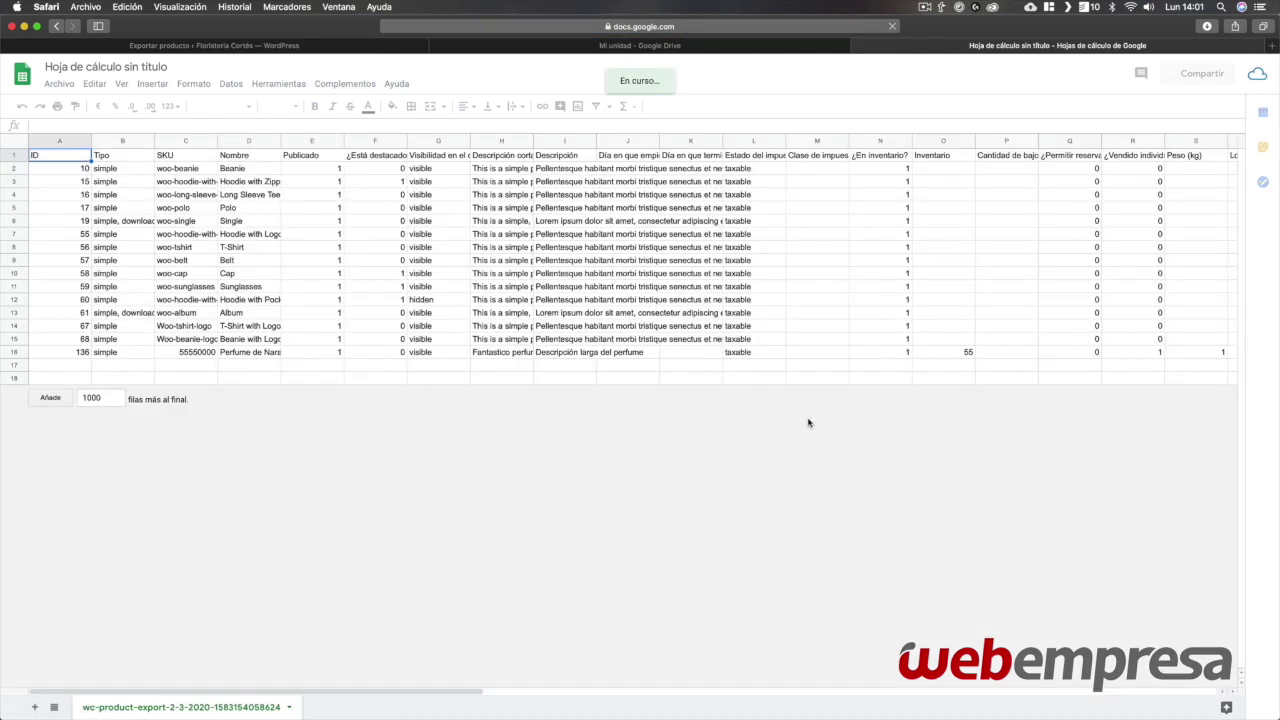
- Examine the imported header row, the product types and IDs, and row 3 across to the ¿Está destacado? column
click(211, 156)
click(13, 156)
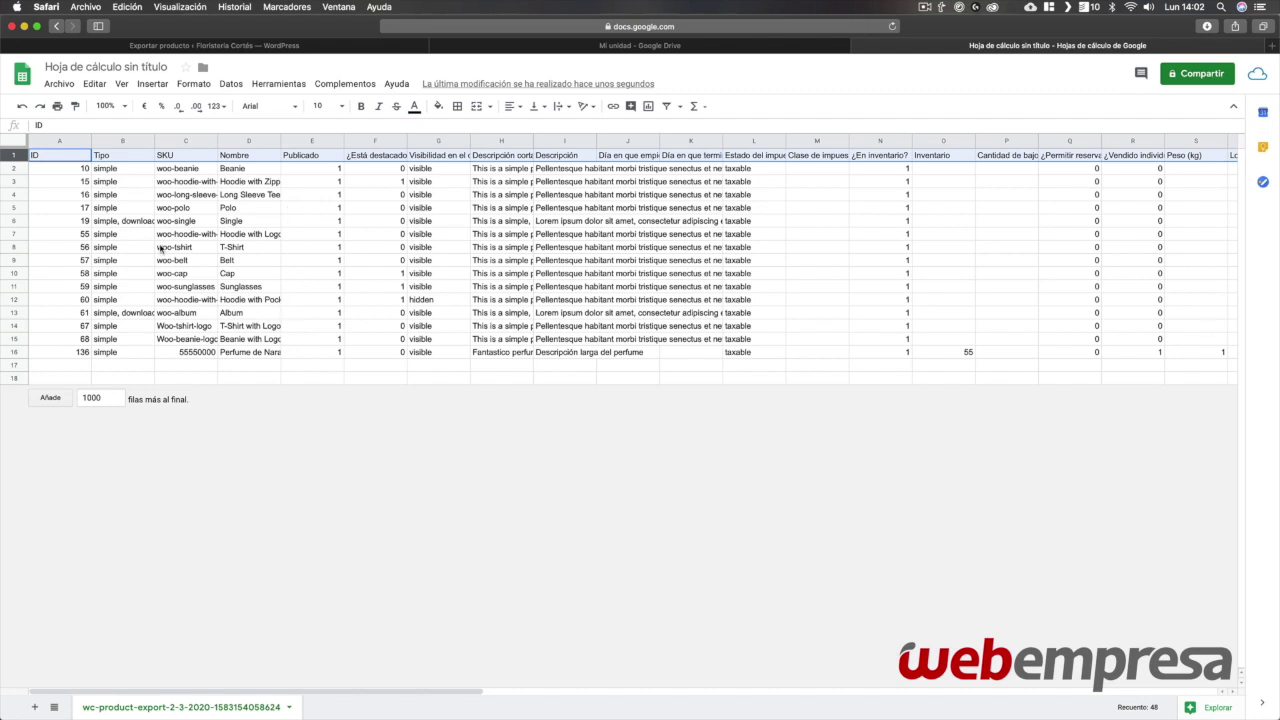
click(132, 195)
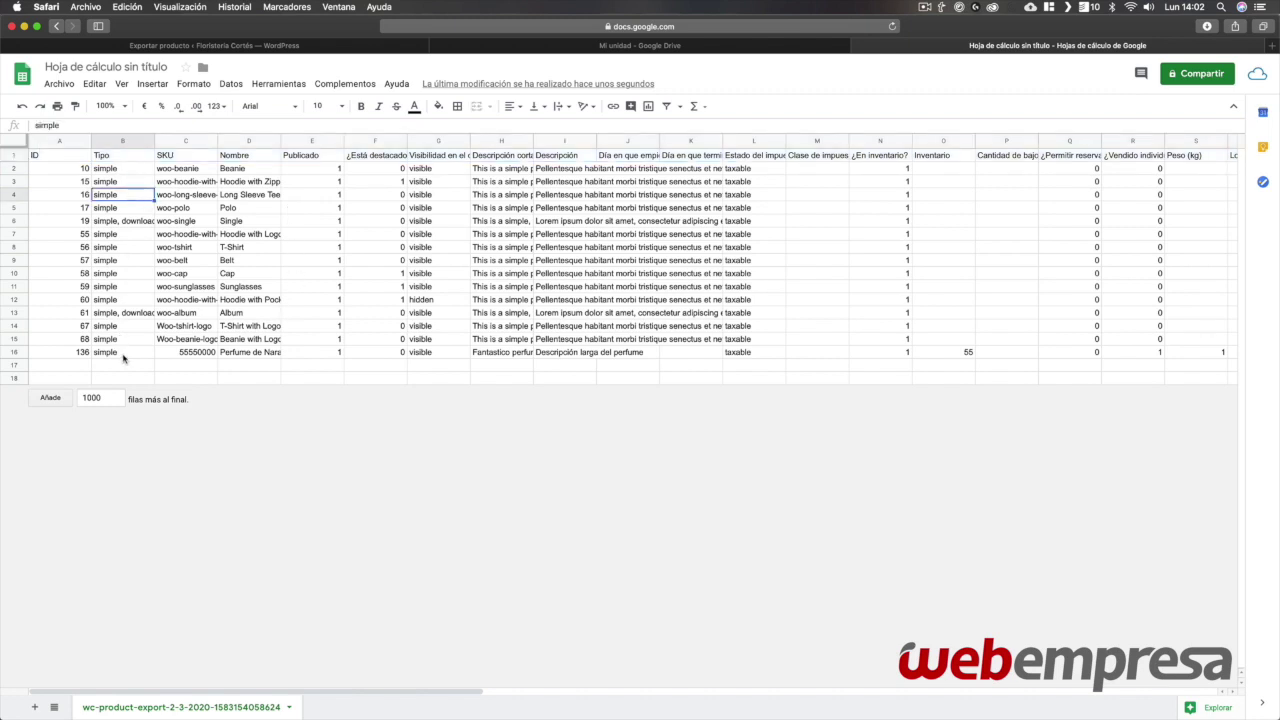
click(82, 167)
click(84, 182)
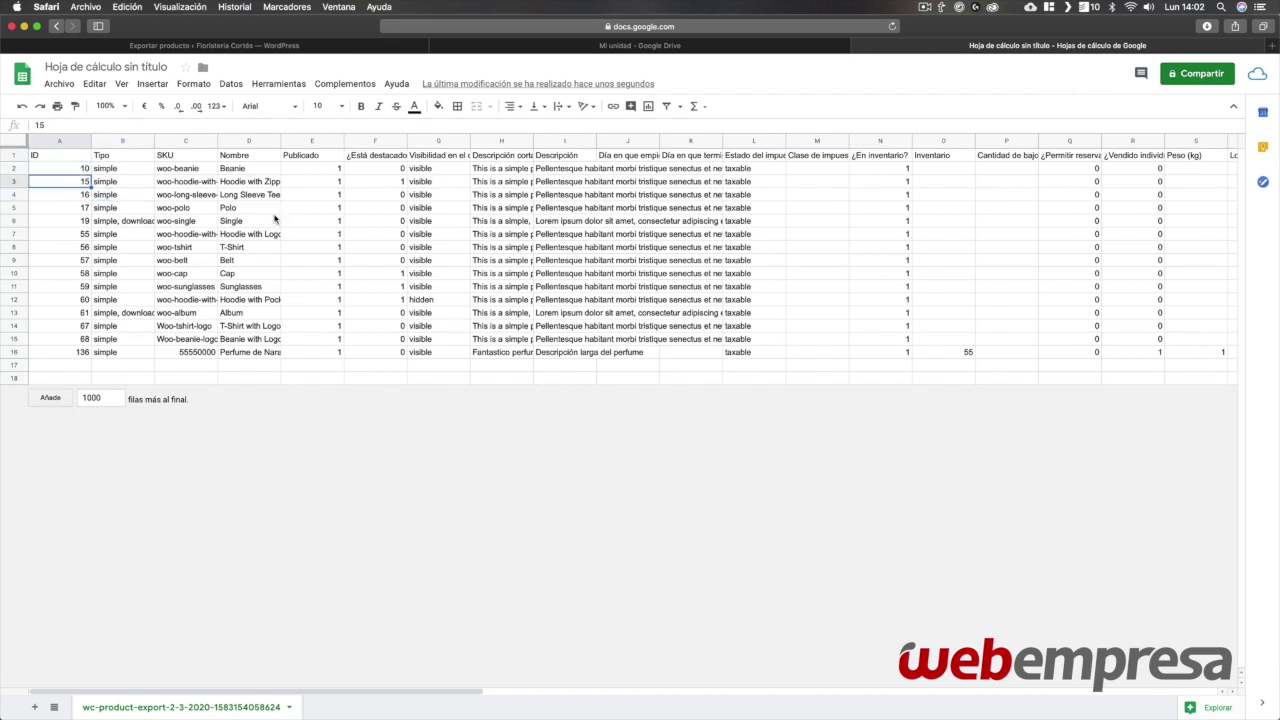
key(Right)
key(Right)
key(Right)
key(Right)
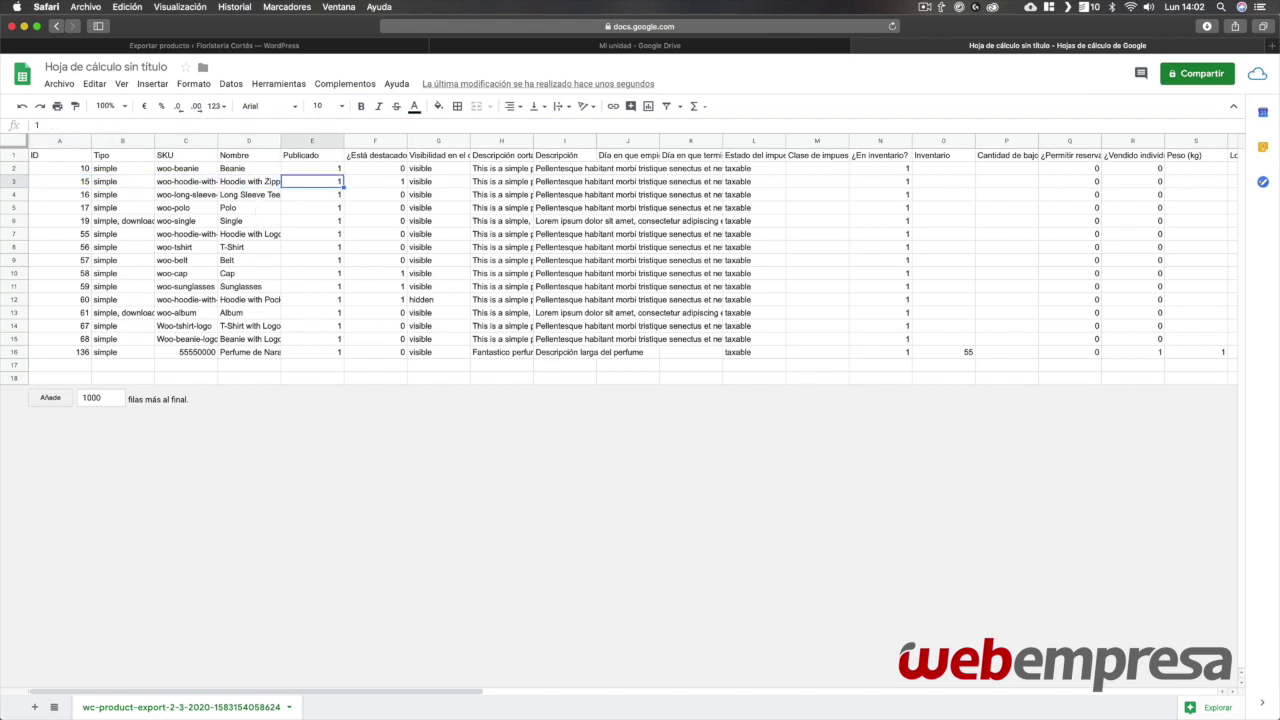
key(Right)
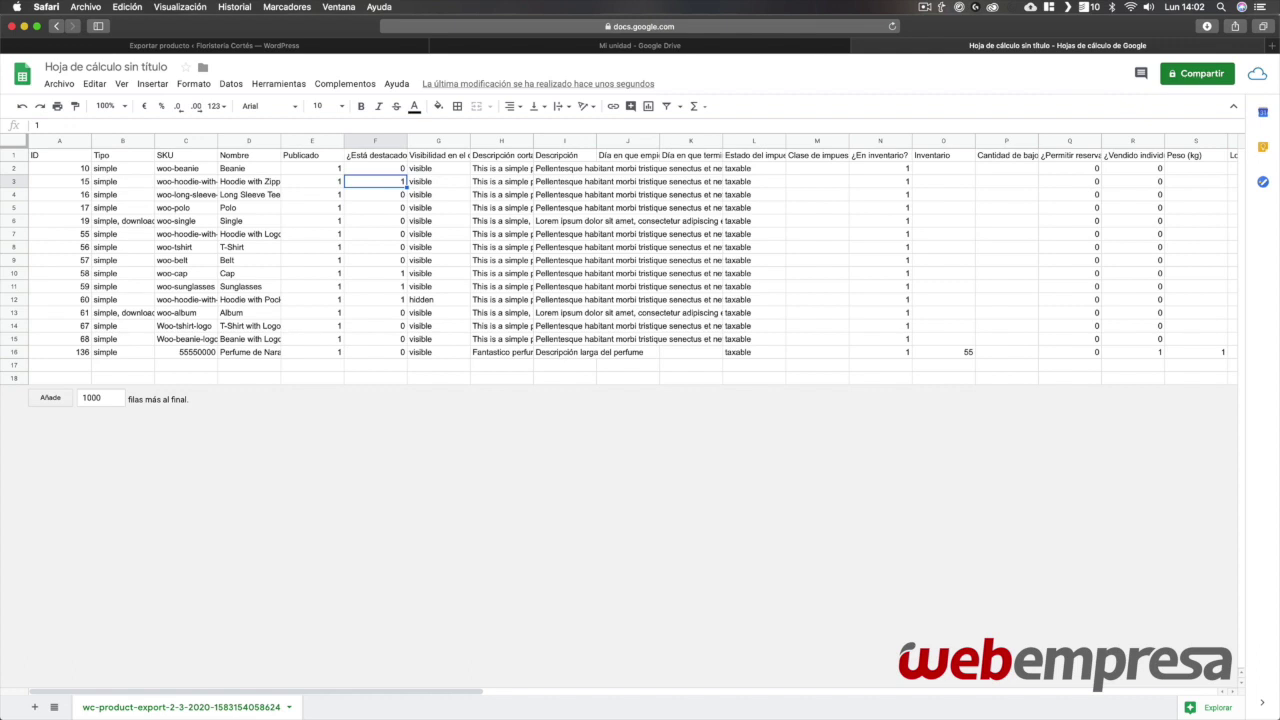
- Look across the description, tax, inventory, weight and dimension columns of row 3, ending at Inventario
key(Right)
key(Right)
key(Right)
key(Right)
key(Right)
key(Right)
key(Right)
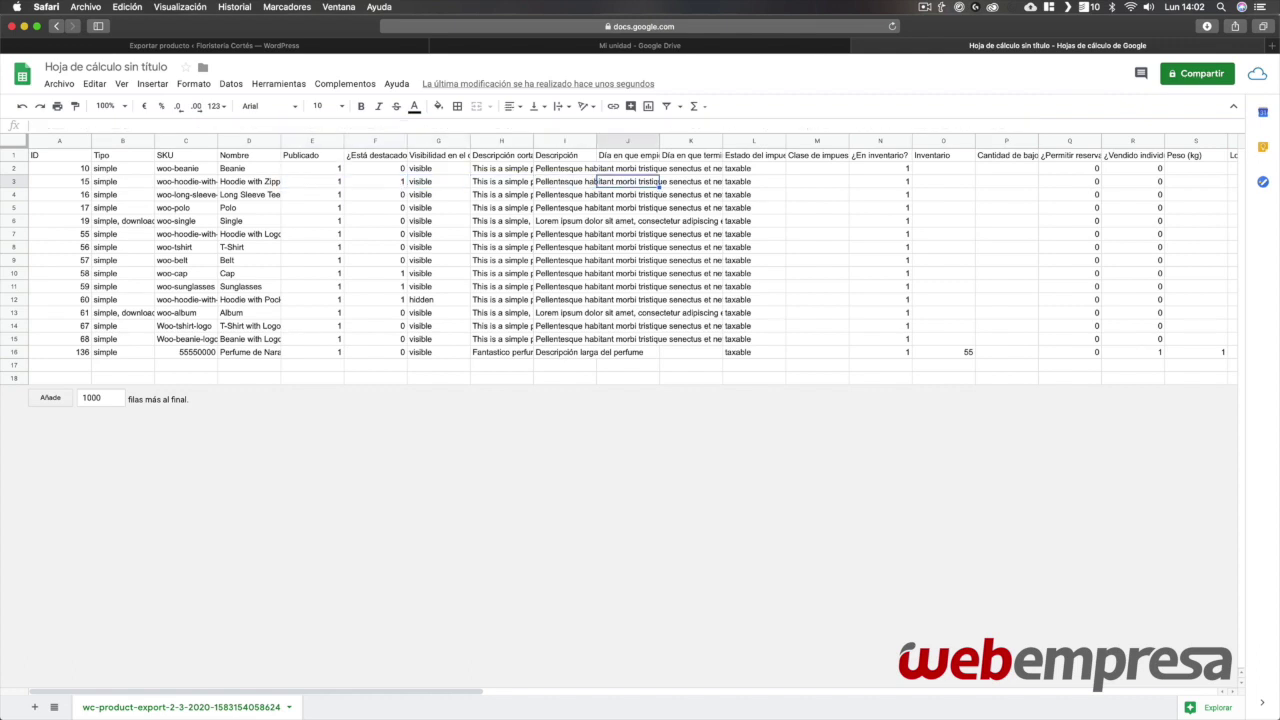
key(Right)
key(Right)
key(Right)
key(Right)
key(Right)
key(Right)
key(Right)
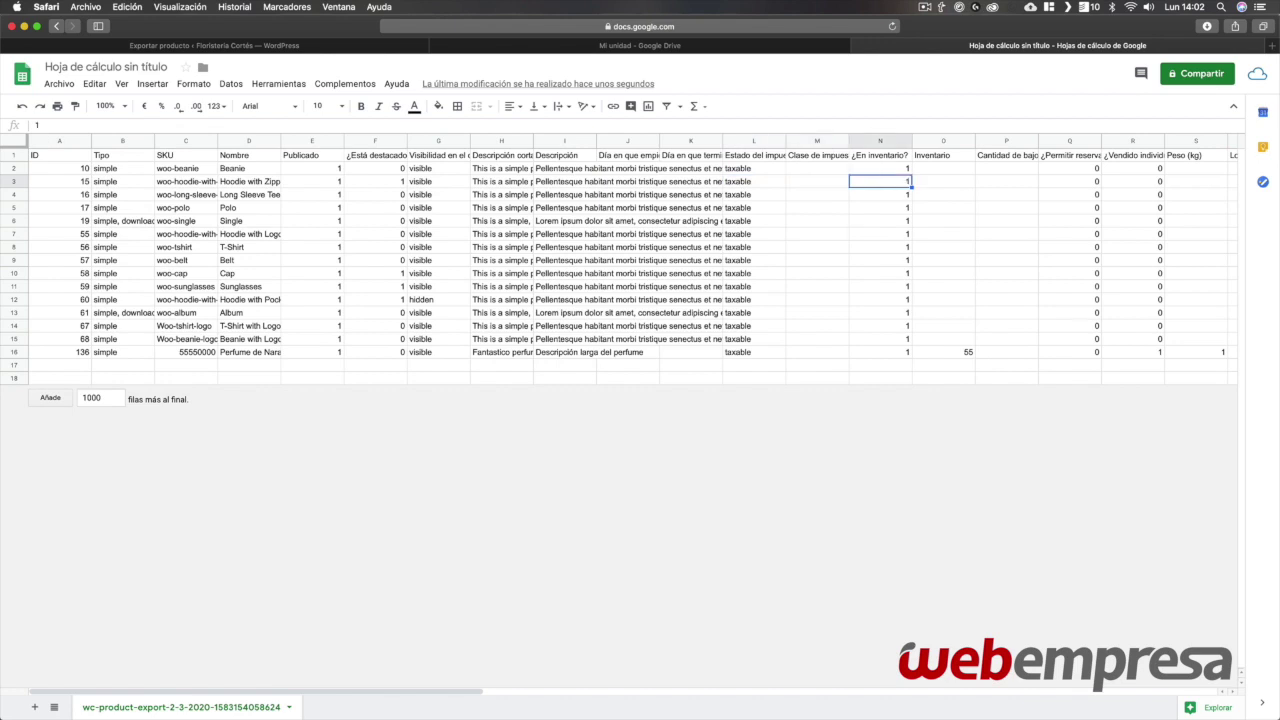
key(Right)
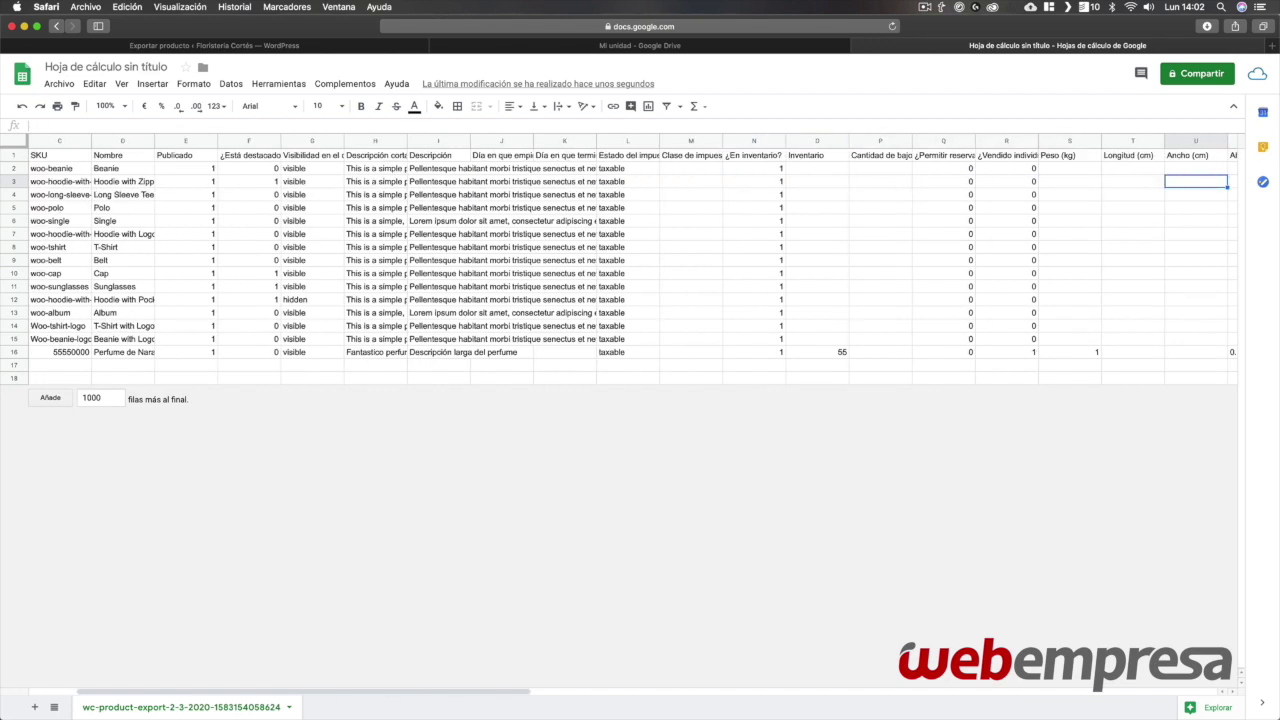
key(Right)
key(Right)
key(Left)
key(Left)
key(Left)
key(Left)
key(Left)
key(Left)
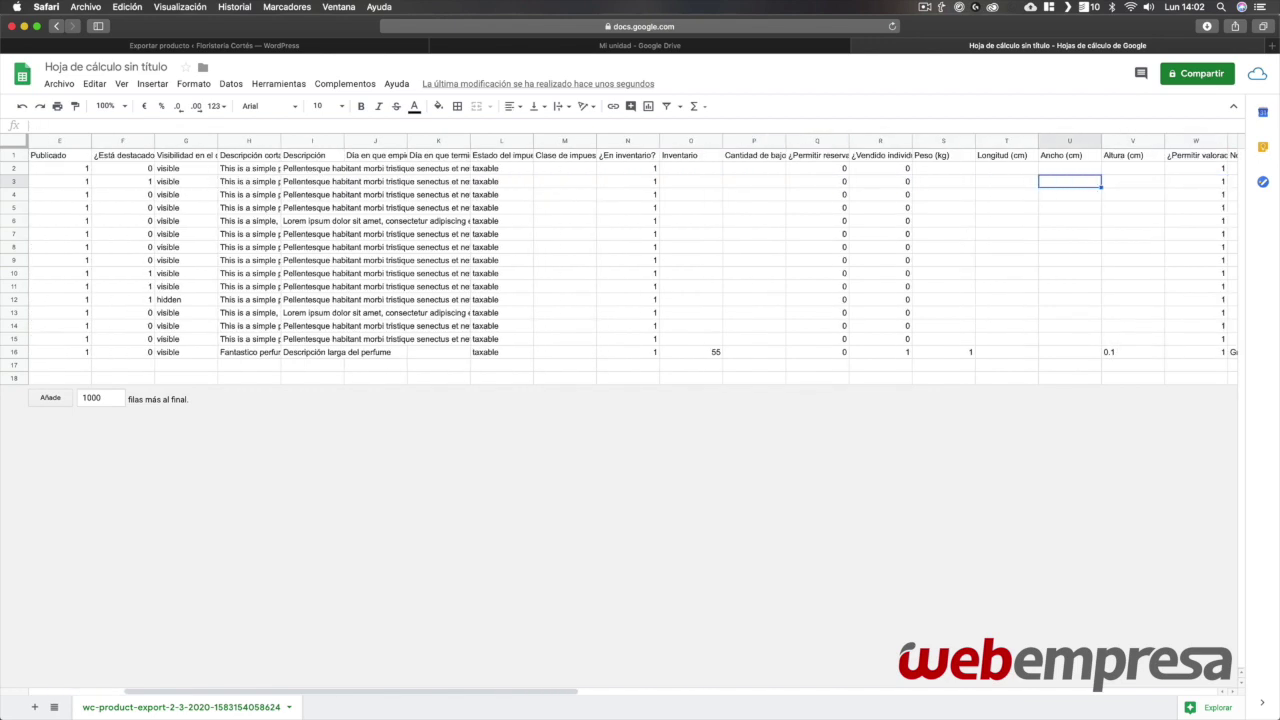
key(Left)
key(Left)
key(Left)
key(Left)
key(Left)
key(Left)
key(Left)
key(Right)
key(Right)
key(Right)
key(Right)
key(Right)
- Check the Inventario column down to row 15 and compare it with the ¿En inventario? column
key(Up)
key(Down)
key(Down)
key(Down)
key(Down)
key(Down)
key(Down)
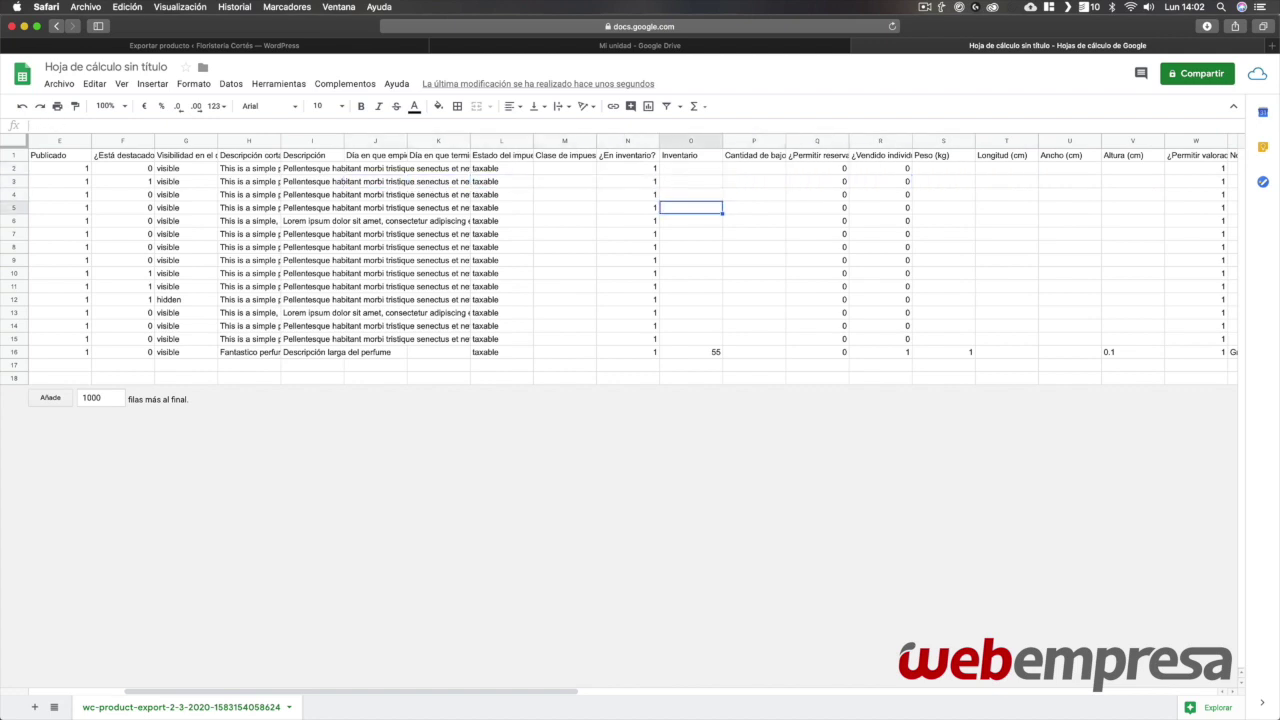
key(Down)
key(Down)
key(Down)
key(Down)
key(Down)
key(Down)
key(Down)
key(Left)
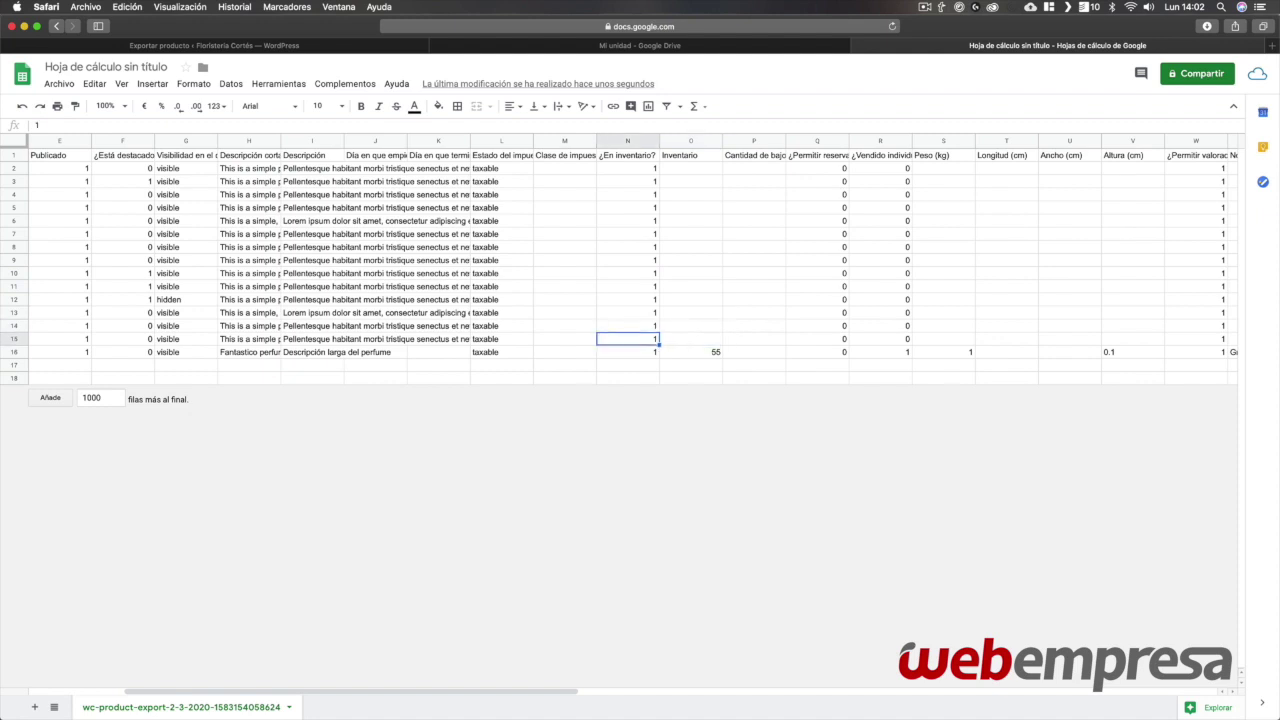
- Review the Perfume de Naranja row from ¿En inventario? back through its short description and name to its type
key(Down)
key(Left)
key(Left)
key(Left)
key(Left)
key(Left)
key(Left)
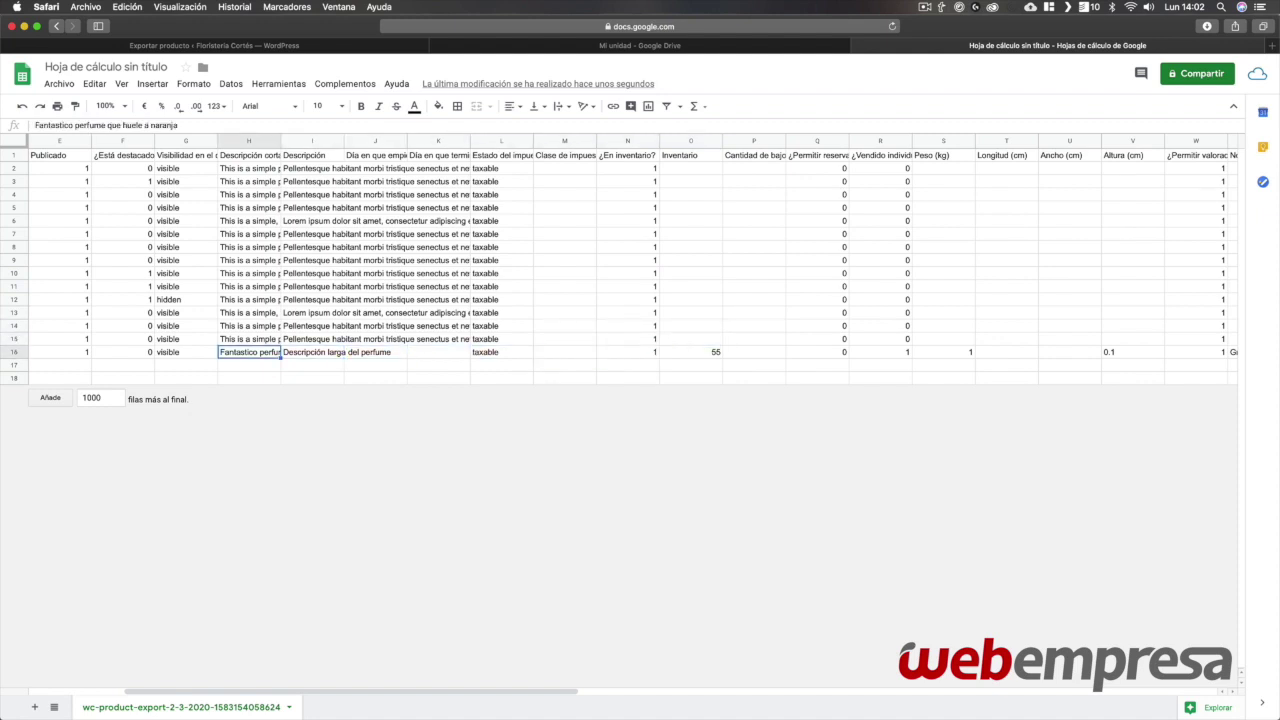
key(Left)
key(Left)
key(Left)
key(Left)
key(Left)
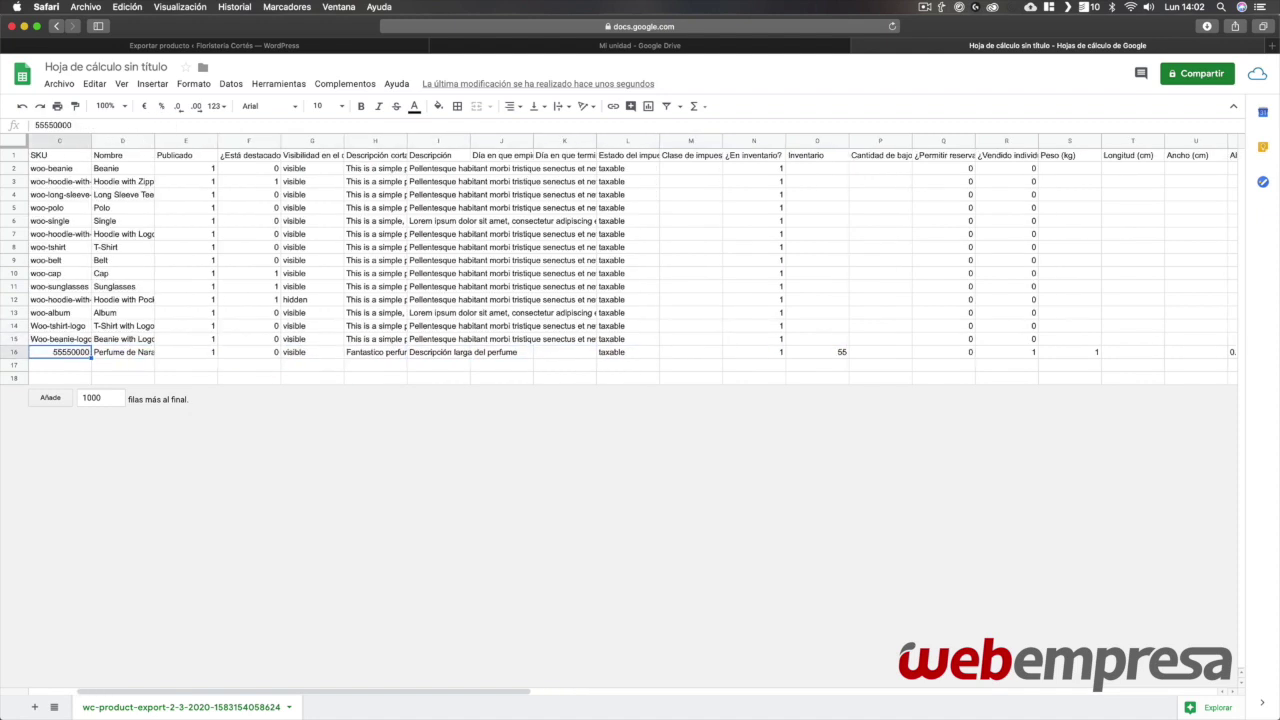
key(Left)
- Examine the SKU column from the Perfume de Naranja row up to the Sunglasses row
key(Right)
key(Right)
key(Left)
key(Up)
key(Up)
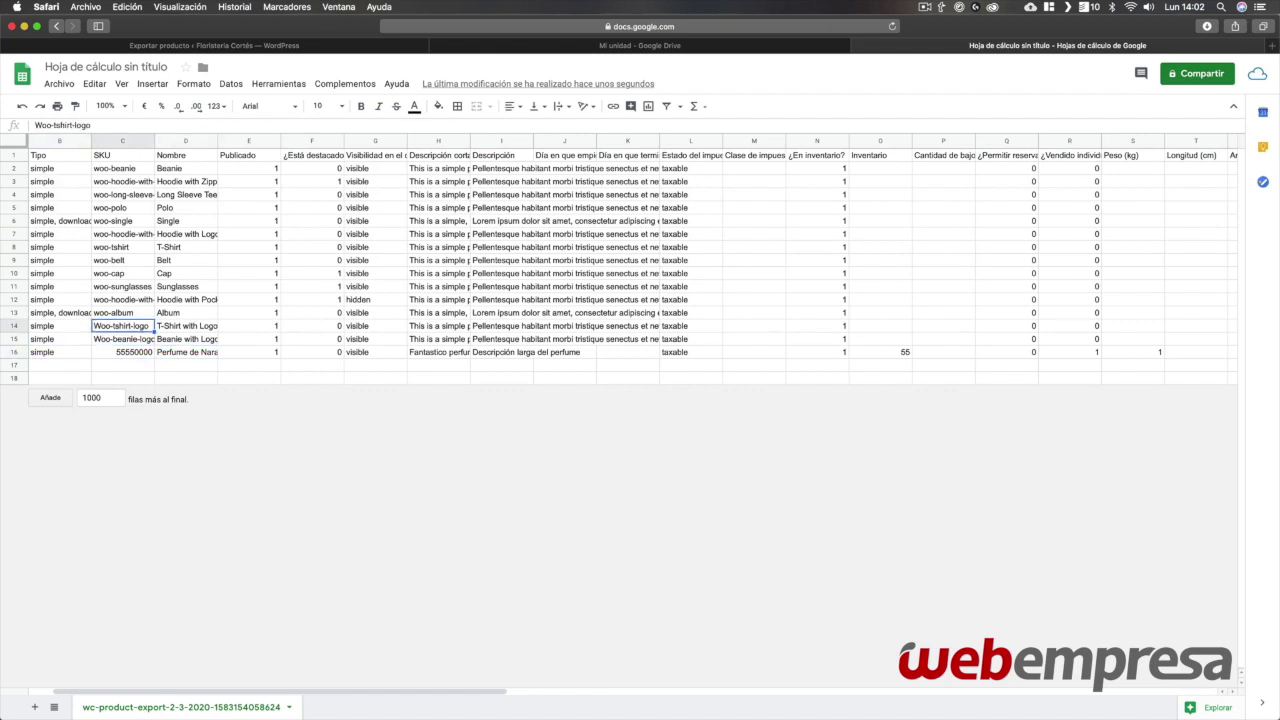
key(Up)
key(Up)
key(Up)
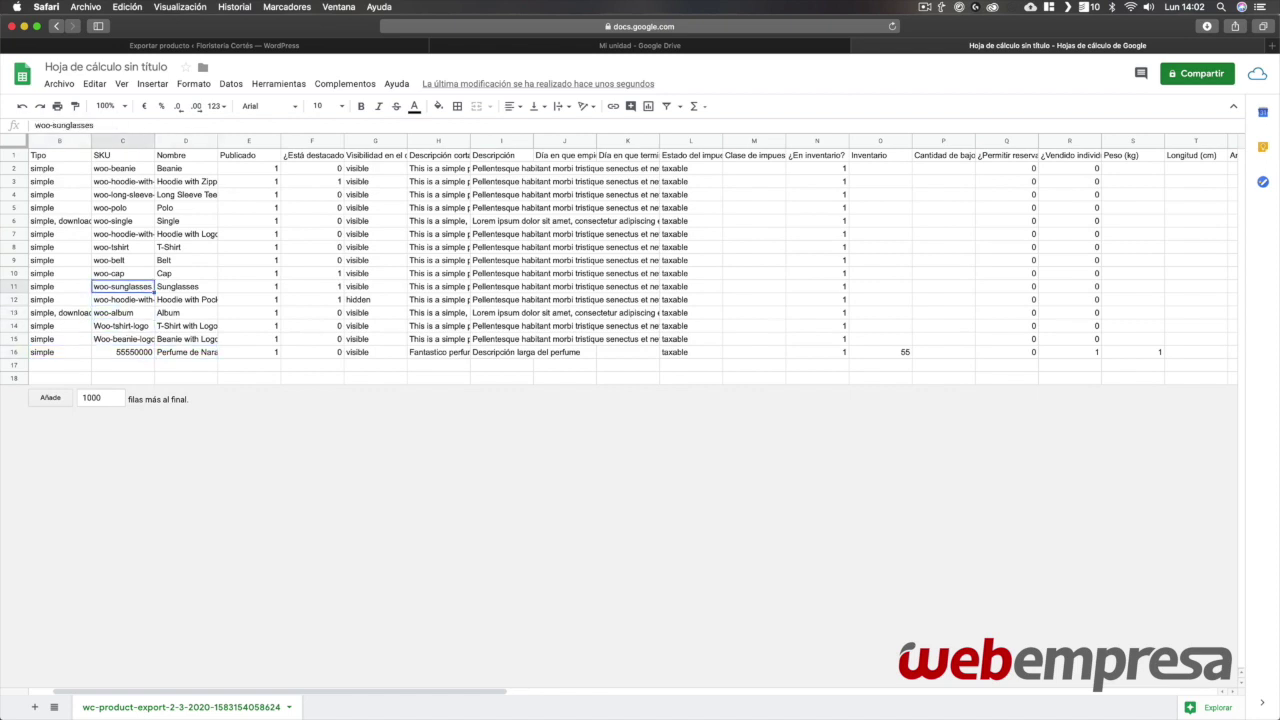